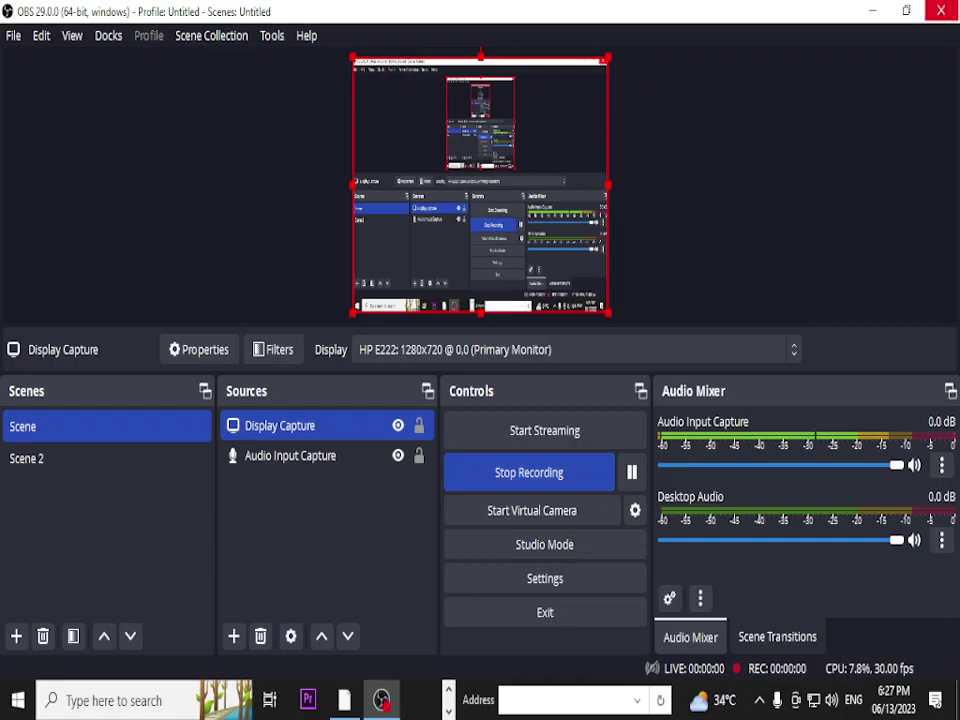
Scroll the Free Excel Tutorial list to lessons 27–28, Intro to PivotTables and Doing More with PivotTables
{"action": "left_click", "coordinate": [872, 10]}
{"action": "right_click", "coordinate": [796, 292]}
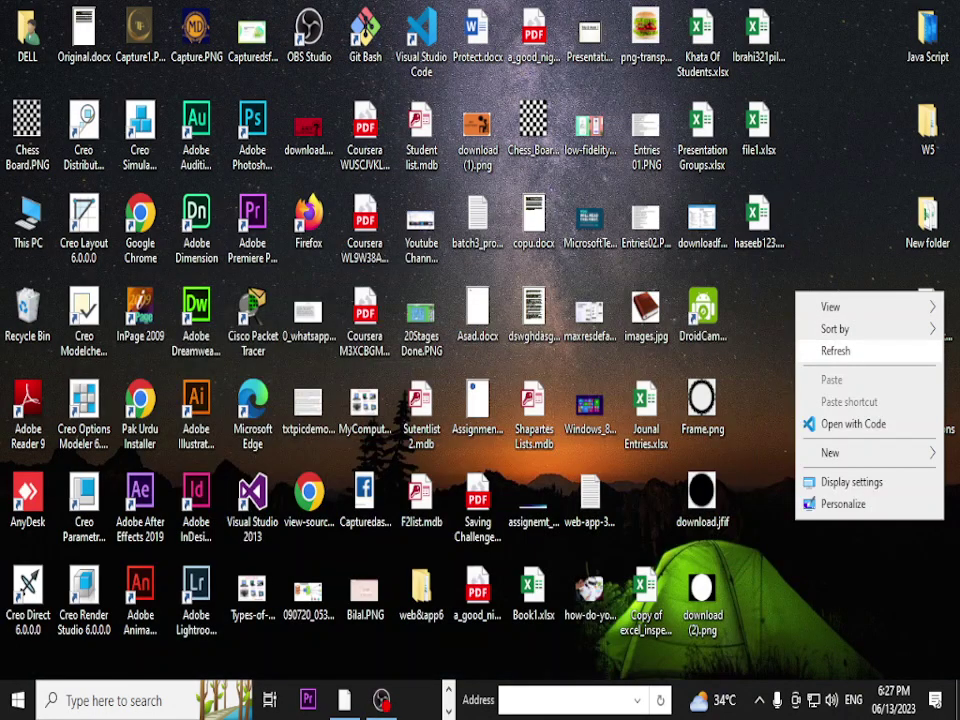
{"action": "left_click", "coordinate": [835, 350]}
{"action": "key", "text": "alt+Tab"}
{"action": "key", "text": "alt+Tab"}
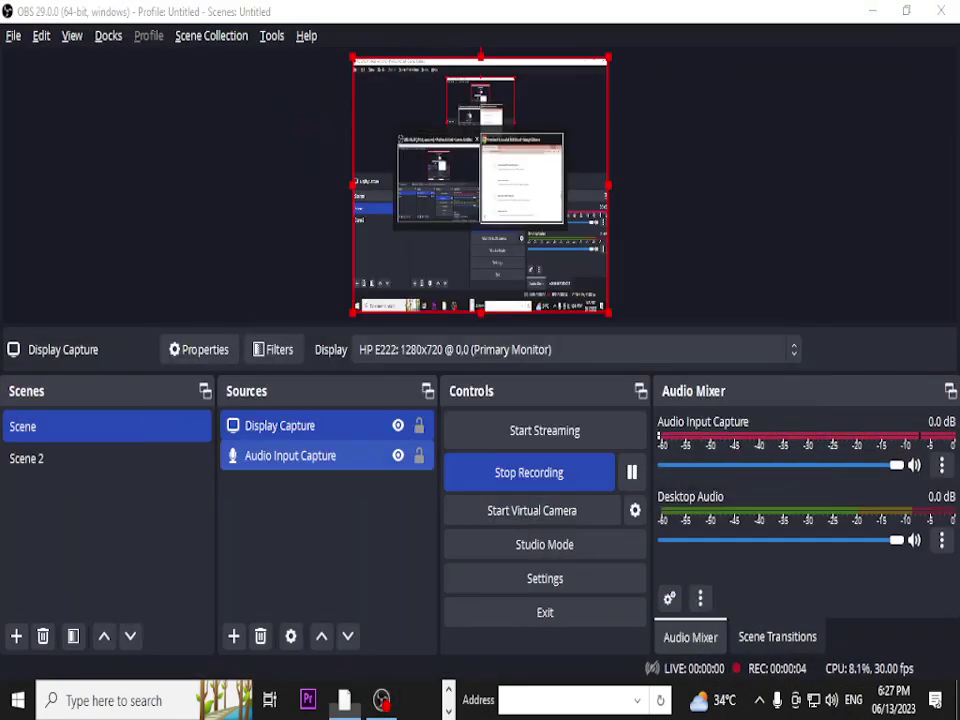
{"action": "key", "text": "alt+Tab"}
{"action": "scroll", "coordinate": [480, 370], "scroll_direction": "down", "scroll_amount": 1}
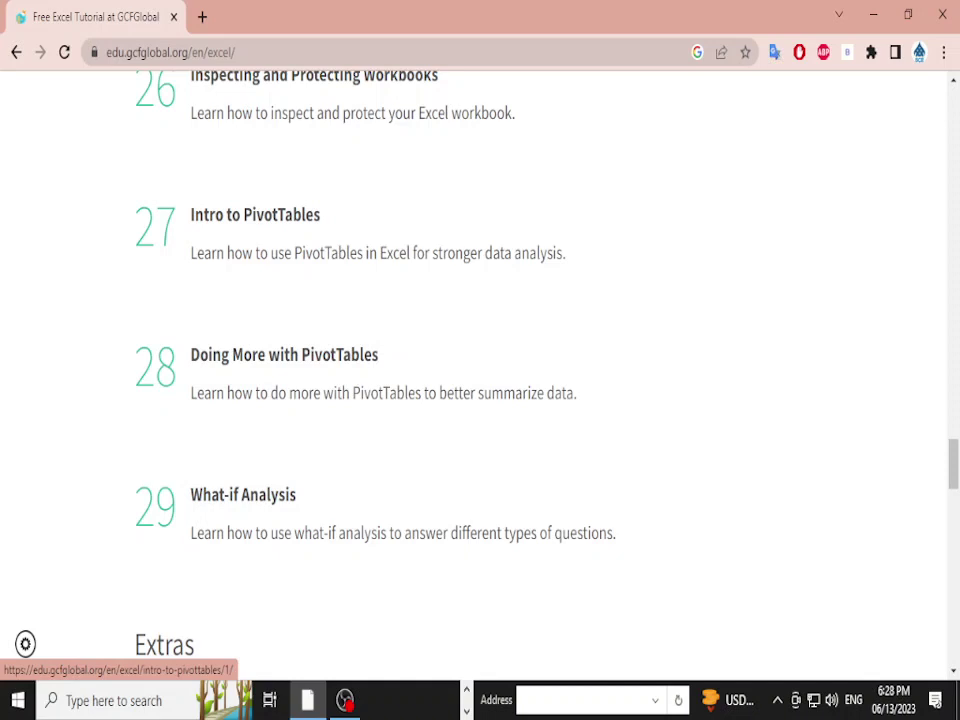
Open the Intro to PivotTables lesson and select 'analyze all' in its Introduction paragraph
{"action": "left_click", "coordinate": [255, 215]}
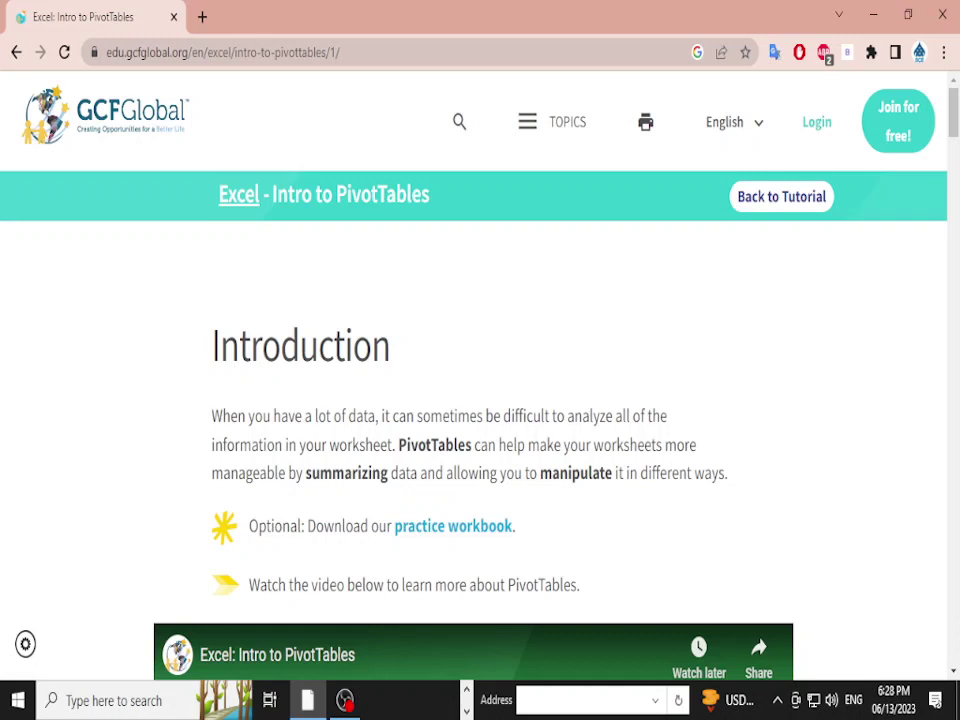
{"action": "left_click_drag", "start_coordinate": [567, 416], "coordinate": [631, 416]}
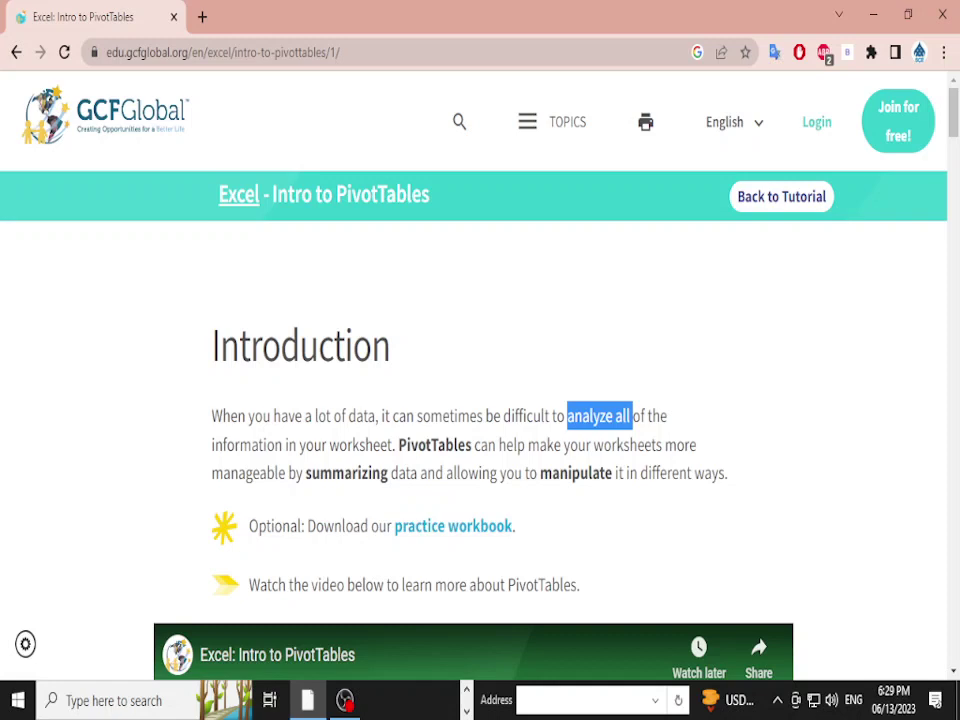
Scroll past the video, sample data and example PivotTables to the 'To create a PivotTable' section
{"action": "scroll", "coordinate": [480, 450], "scroll_direction": "down", "scroll_amount": 2}
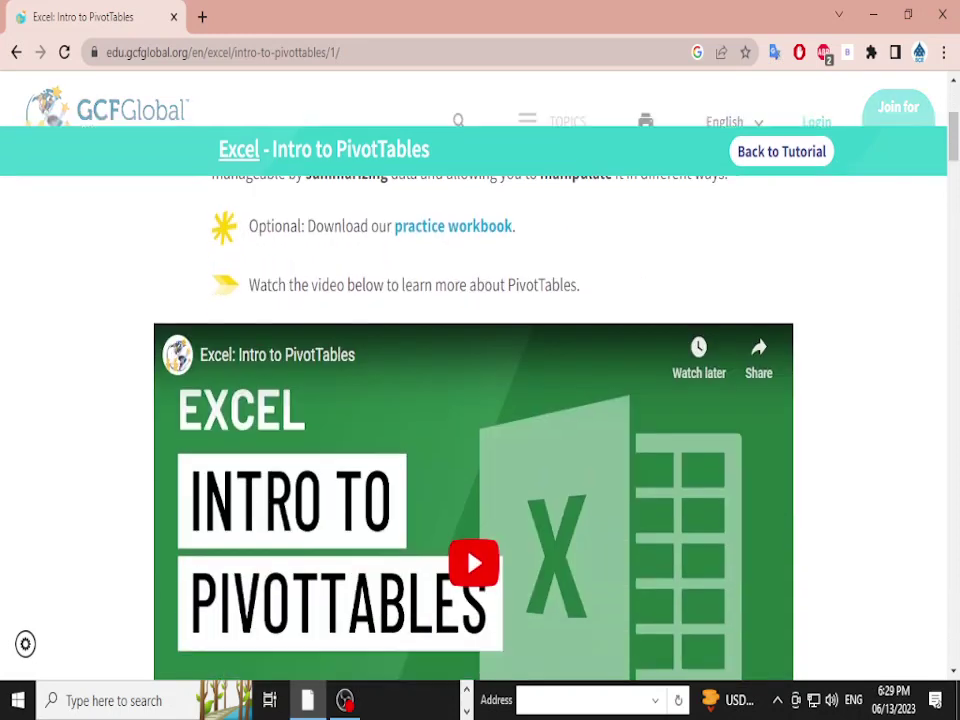
{"action": "scroll", "coordinate": [480, 400], "scroll_direction": "down", "scroll_amount": 1}
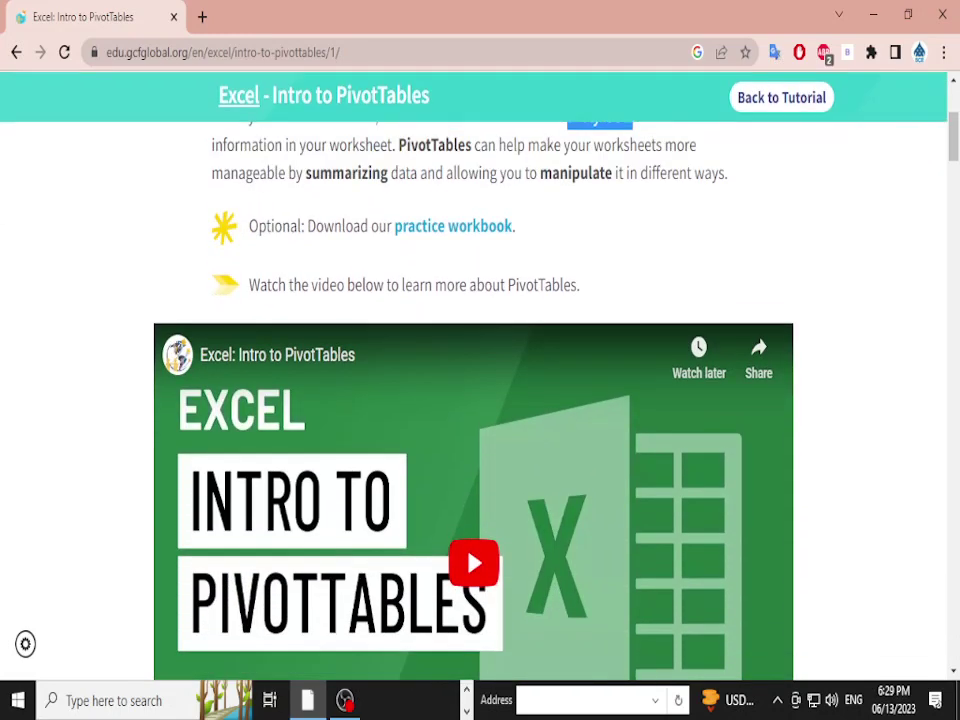
{"action": "scroll", "coordinate": [480, 400], "scroll_direction": "up", "scroll_amount": 1}
{"action": "scroll", "coordinate": [480, 400], "scroll_direction": "down", "scroll_amount": 4}
{"action": "scroll", "coordinate": [480, 400], "scroll_direction": "down", "scroll_amount": 2}
{"action": "scroll", "coordinate": [480, 400], "scroll_direction": "down", "scroll_amount": 1}
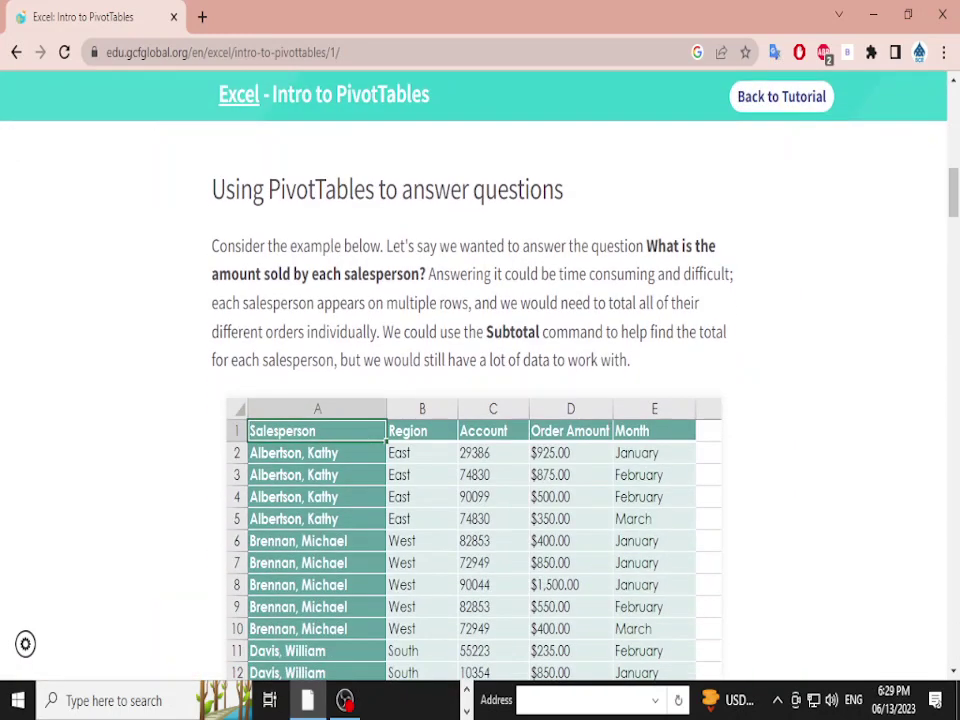
{"action": "scroll", "coordinate": [480, 400], "scroll_direction": "down", "scroll_amount": 1}
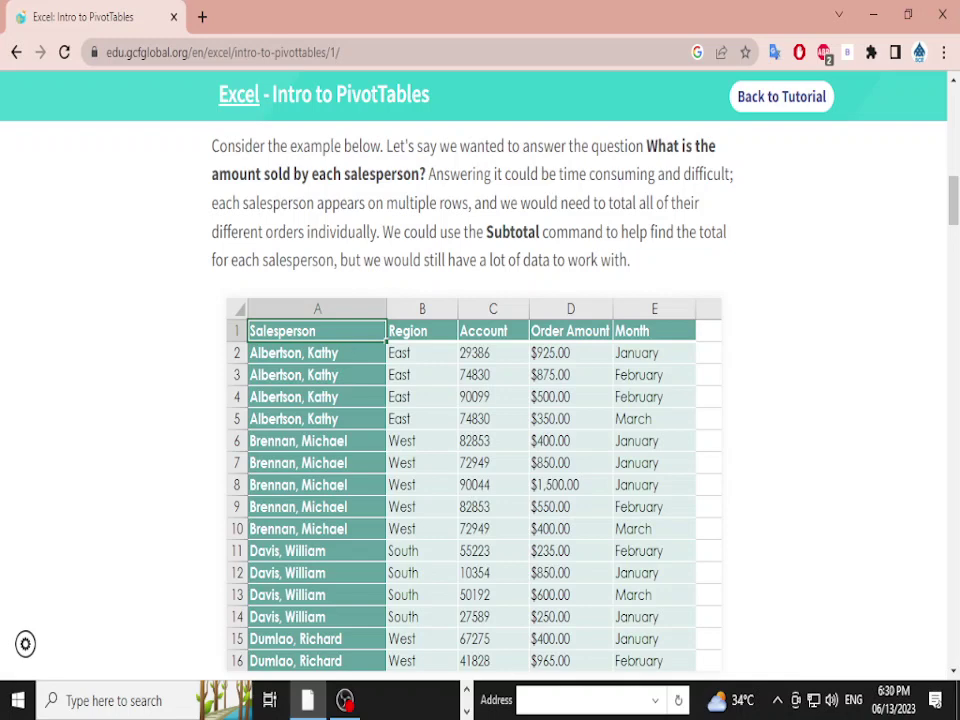
{"action": "scroll", "coordinate": [480, 400], "scroll_direction": "down", "scroll_amount": 4}
{"action": "scroll", "coordinate": [480, 400], "scroll_direction": "up", "scroll_amount": 2}
{"action": "scroll", "coordinate": [480, 400], "scroll_direction": "down", "scroll_amount": 2}
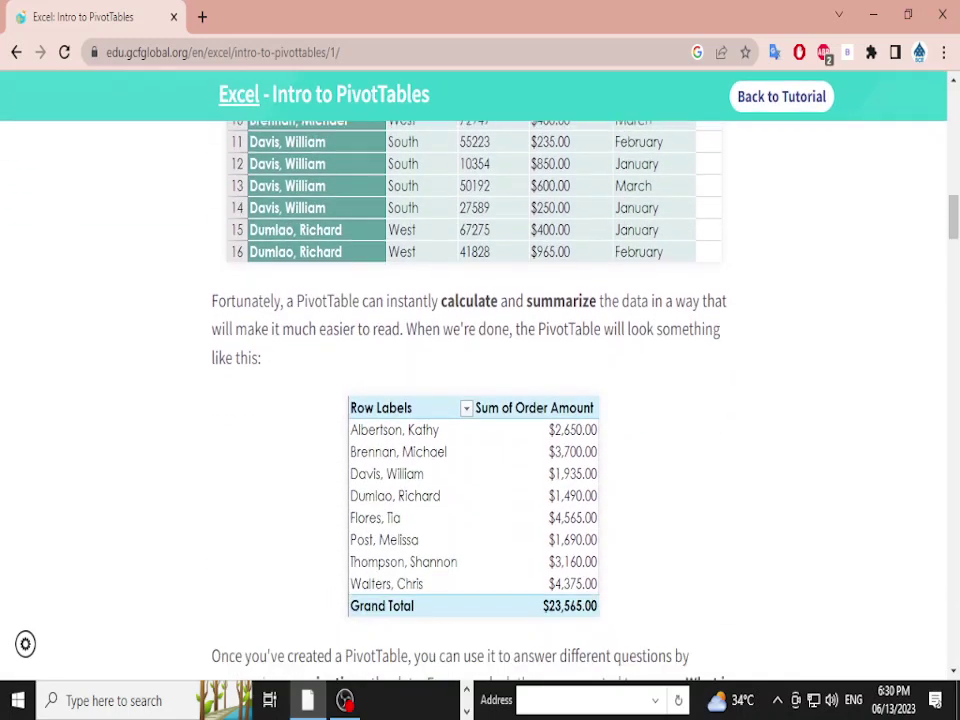
{"action": "scroll", "coordinate": [480, 400], "scroll_direction": "down", "scroll_amount": 2}
{"action": "scroll", "coordinate": [480, 400], "scroll_direction": "up", "scroll_amount": 1}
{"action": "scroll", "coordinate": [480, 400], "scroll_direction": "down", "scroll_amount": 2}
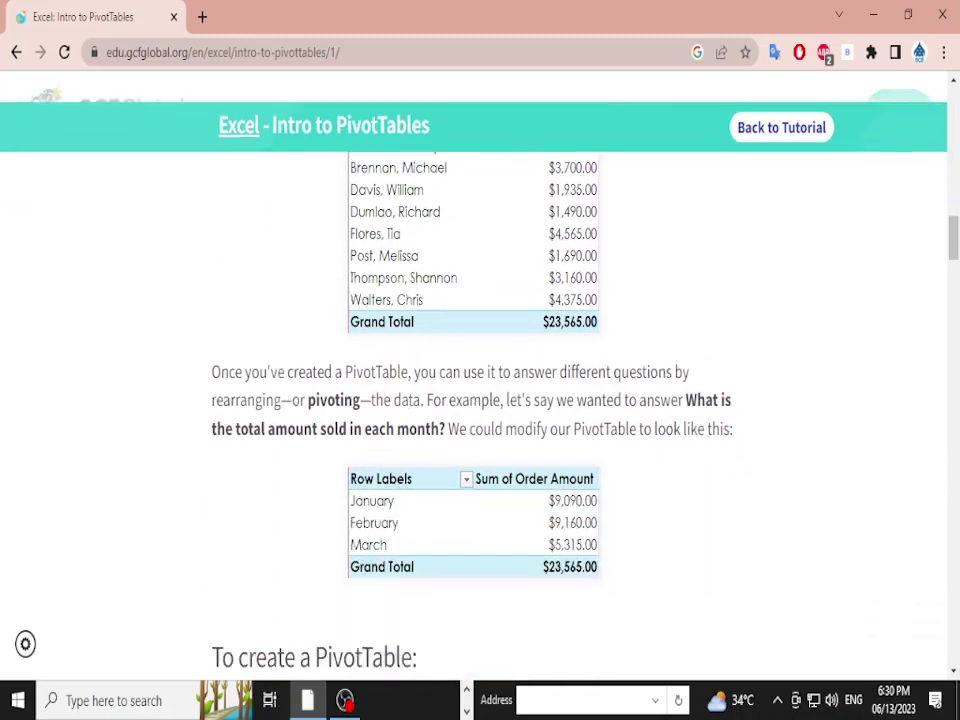
{"action": "scroll", "coordinate": [480, 400], "scroll_direction": "up", "scroll_amount": 2}
{"action": "scroll", "coordinate": [480, 400], "scroll_direction": "up", "scroll_amount": 2}
{"action": "scroll", "coordinate": [480, 400], "scroll_direction": "up", "scroll_amount": 1}
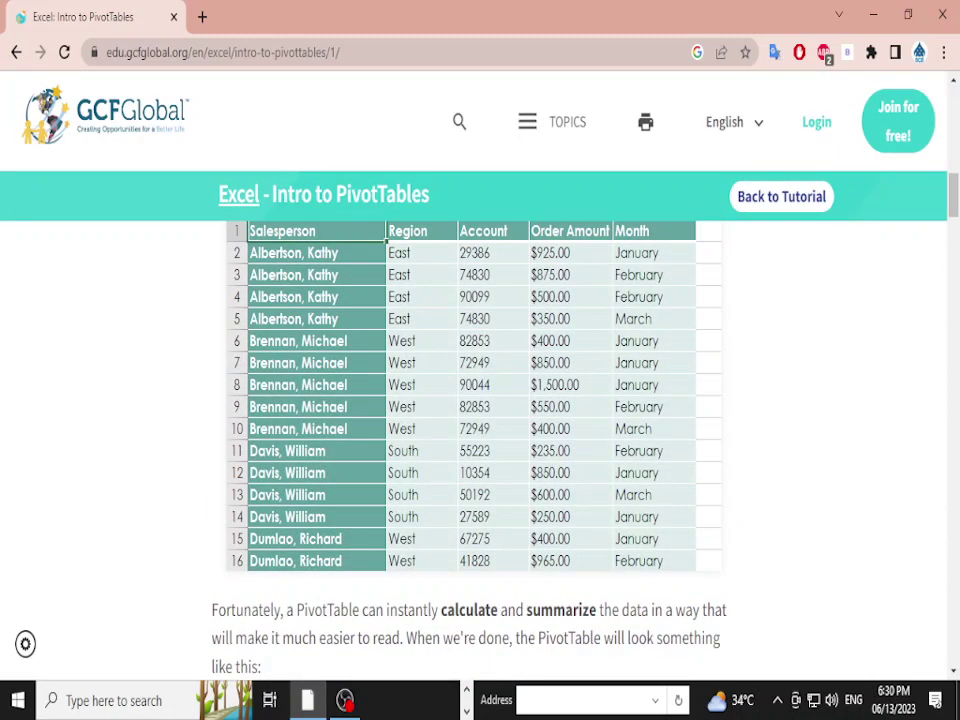
{"action": "scroll", "coordinate": [480, 400], "scroll_direction": "down", "scroll_amount": 3}
{"action": "scroll", "coordinate": [480, 400], "scroll_direction": "down", "scroll_amount": 2}
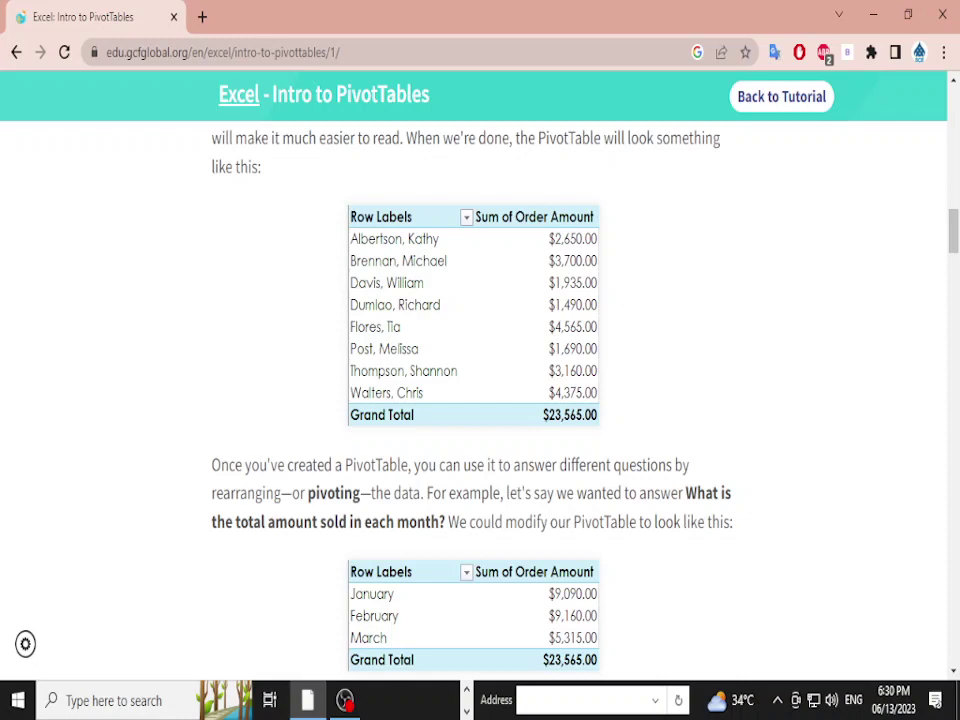
{"action": "scroll", "coordinate": [480, 400], "scroll_direction": "down", "scroll_amount": 3}
{"action": "scroll", "coordinate": [480, 400], "scroll_direction": "down", "scroll_amount": 2}
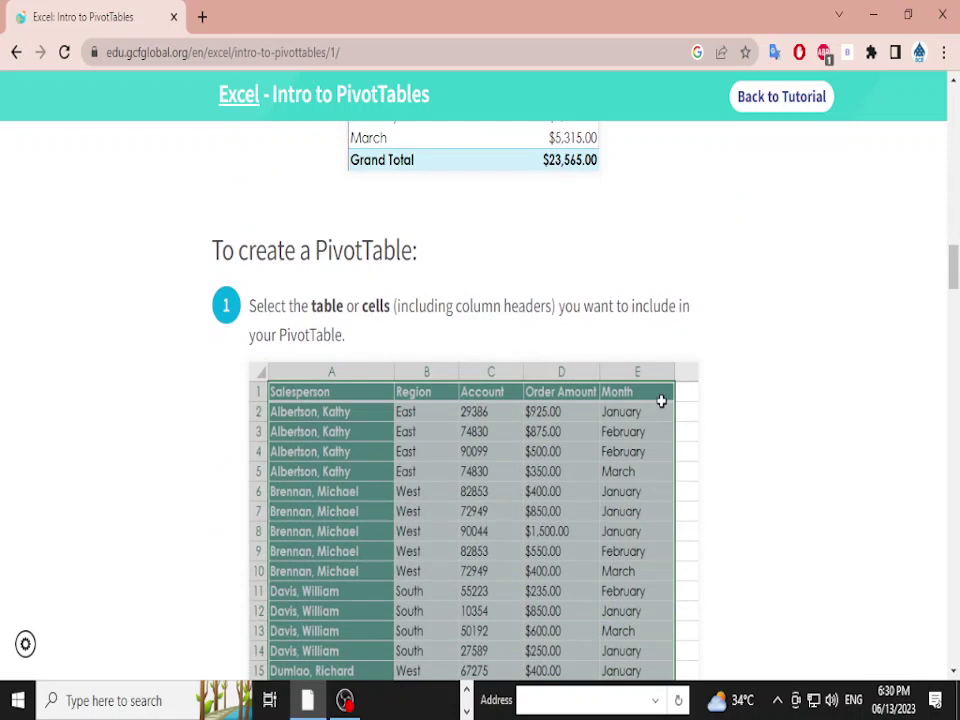
Scroll through creation steps 1–3 to step 4's blank PivotTable and Field List image
{"action": "scroll", "coordinate": [661, 401], "scroll_direction": "down", "scroll_amount": 1}
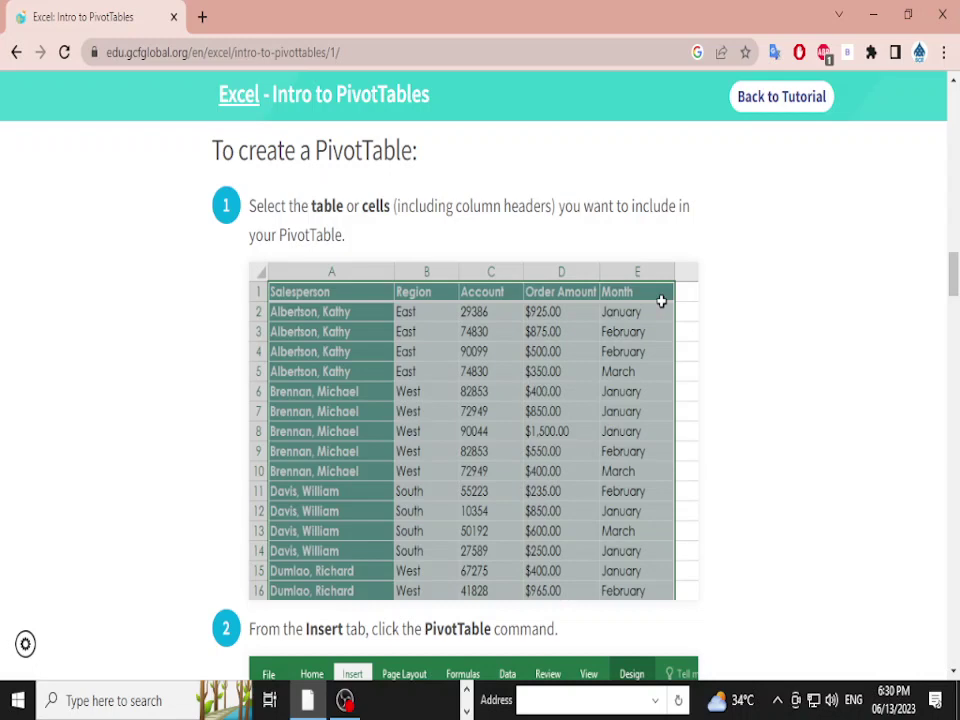
{"action": "scroll", "coordinate": [480, 400], "scroll_direction": "down", "scroll_amount": 4}
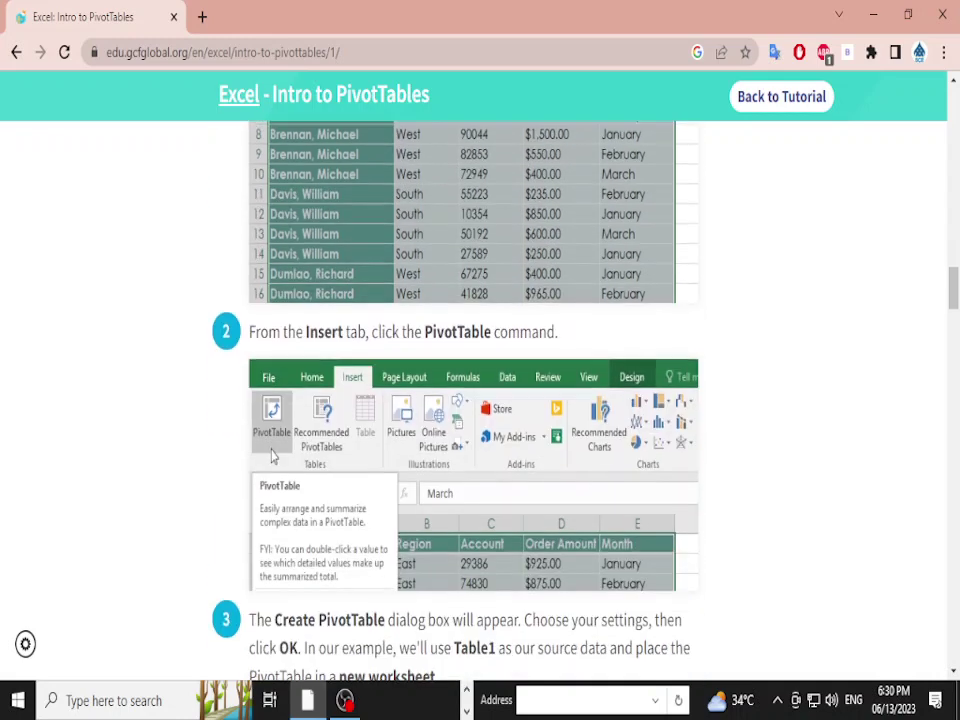
{"action": "scroll", "coordinate": [480, 400], "scroll_direction": "down", "scroll_amount": 3}
{"action": "scroll", "coordinate": [480, 400], "scroll_direction": "down", "scroll_amount": 1}
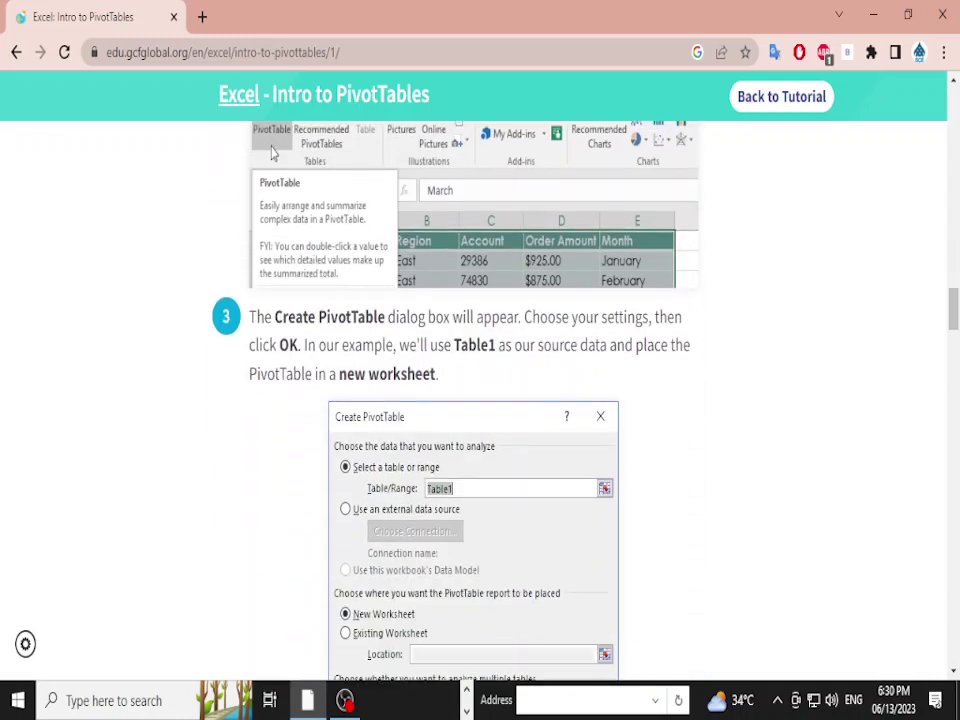
{"action": "scroll", "coordinate": [480, 400], "scroll_direction": "up", "scroll_amount": 1}
{"action": "scroll", "coordinate": [480, 400], "scroll_direction": "down", "scroll_amount": 2}
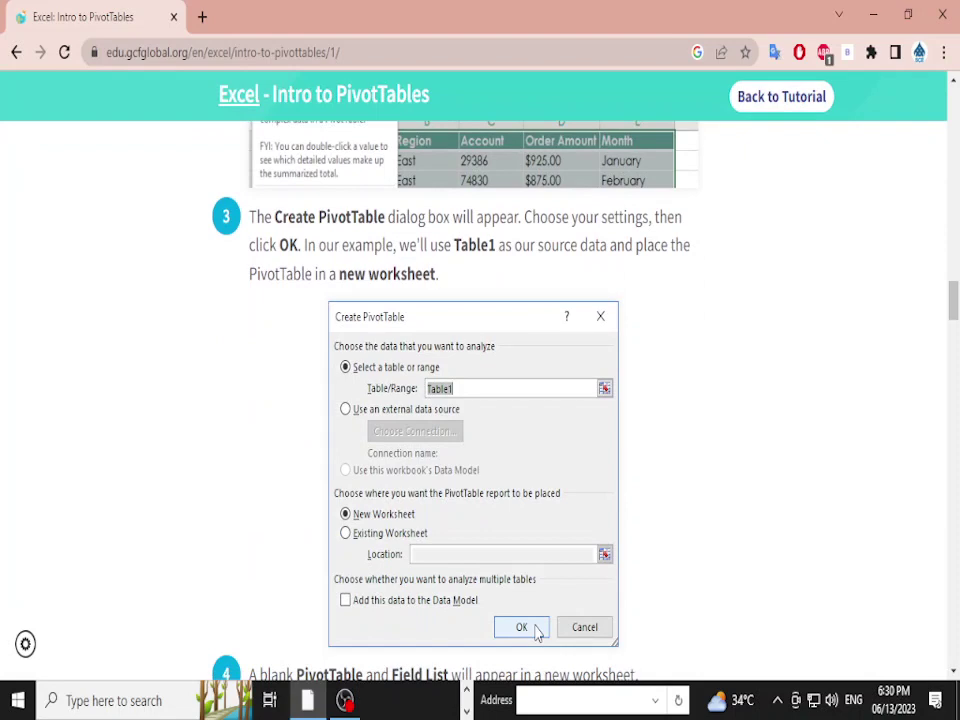
{"action": "scroll", "coordinate": [480, 400], "scroll_direction": "down", "scroll_amount": 1}
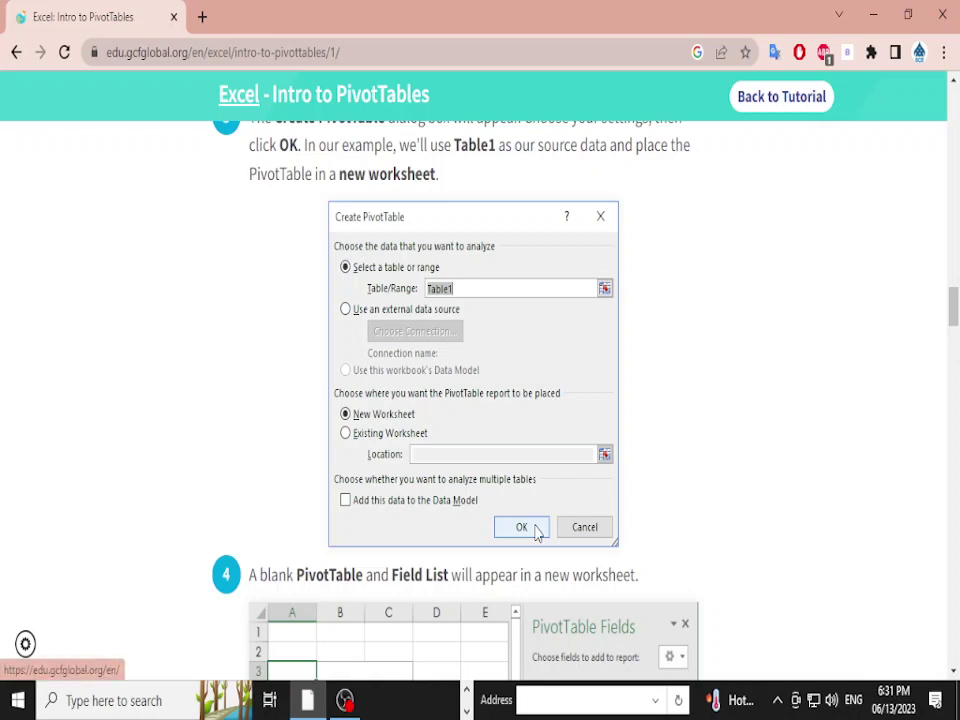
{"action": "scroll", "coordinate": [480, 400], "scroll_direction": "down", "scroll_amount": 4}
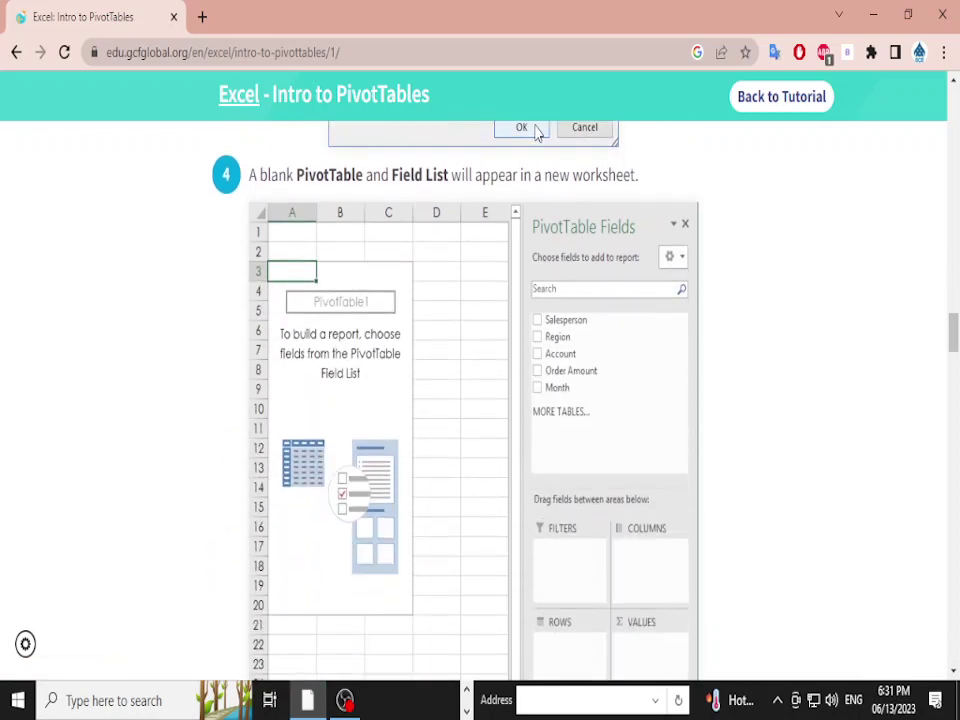
Scroll down to step 7's finished PivotTable totalling 23565 in order amounts per salesperson
{"action": "scroll", "coordinate": [480, 400], "scroll_direction": "down", "scroll_amount": 2}
{"action": "scroll", "coordinate": [480, 400], "scroll_direction": "up", "scroll_amount": 3}
{"action": "scroll", "coordinate": [480, 400], "scroll_direction": "down", "scroll_amount": 1}
{"action": "scroll", "coordinate": [480, 400], "scroll_direction": "down", "scroll_amount": 2}
{"action": "scroll", "coordinate": [480, 400], "scroll_direction": "down", "scroll_amount": 3}
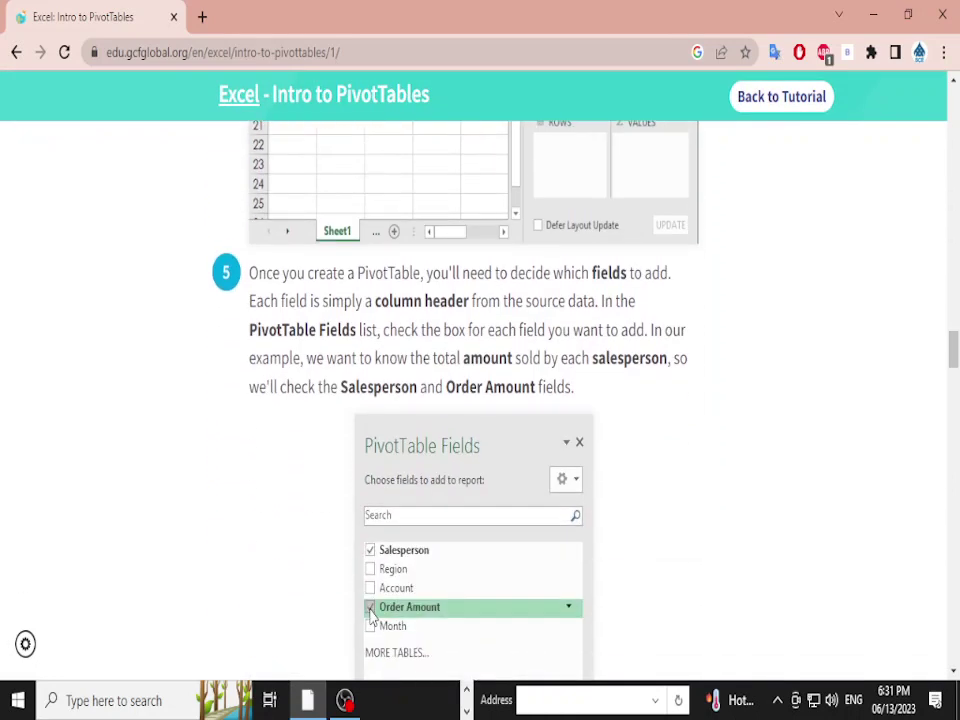
{"action": "scroll", "coordinate": [480, 400], "scroll_direction": "down", "scroll_amount": 1}
{"action": "scroll", "coordinate": [480, 400], "scroll_direction": "down", "scroll_amount": 3}
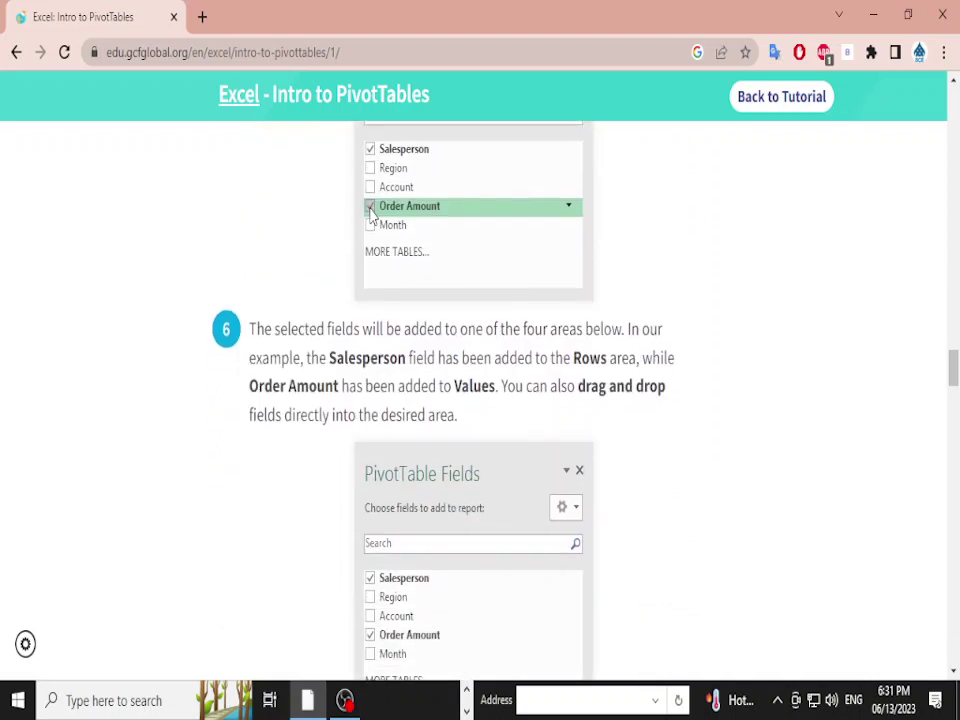
{"action": "scroll", "coordinate": [480, 400], "scroll_direction": "down", "scroll_amount": 2}
{"action": "scroll", "coordinate": [480, 400], "scroll_direction": "down", "scroll_amount": 2}
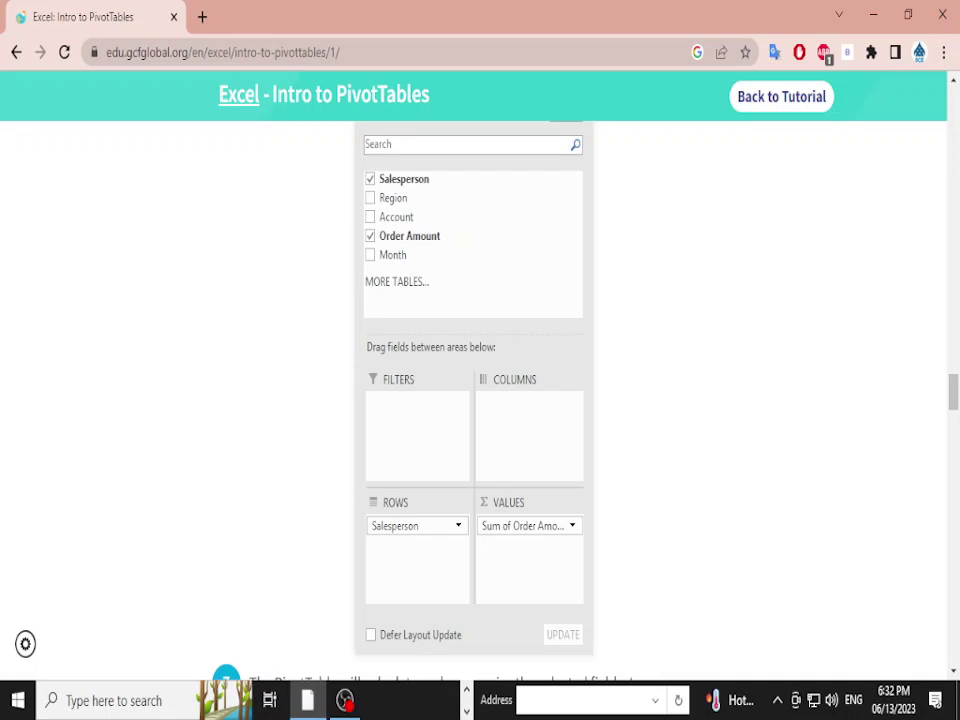
{"action": "scroll", "coordinate": [480, 400], "scroll_direction": "down", "scroll_amount": 1}
{"action": "scroll", "coordinate": [480, 400], "scroll_direction": "down", "scroll_amount": 3}
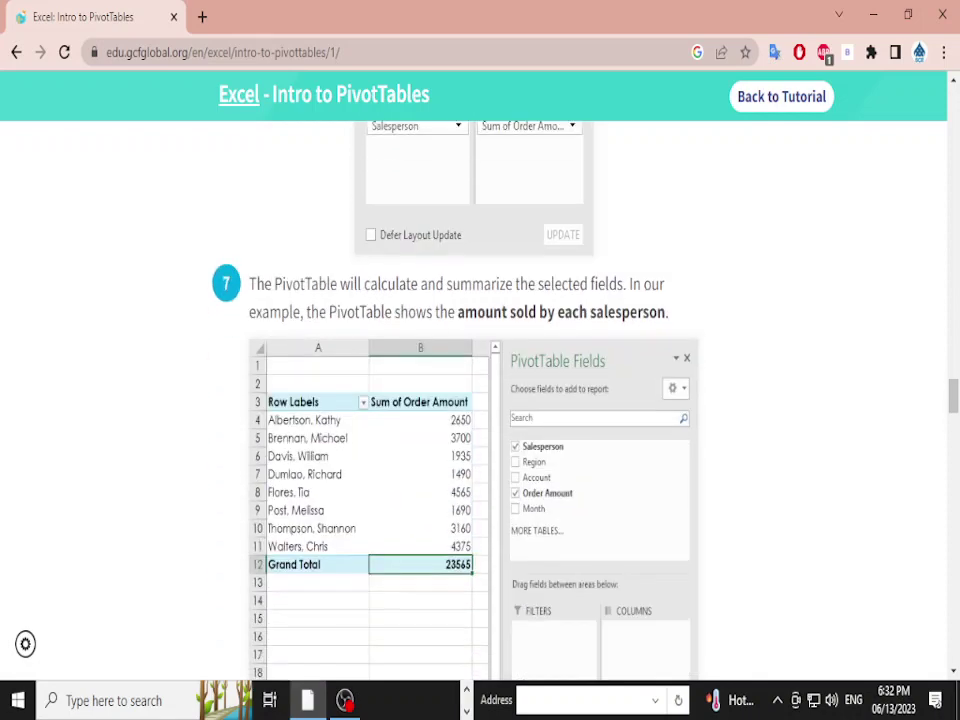
{"action": "scroll", "coordinate": [480, 400], "scroll_direction": "down", "scroll_amount": 2}
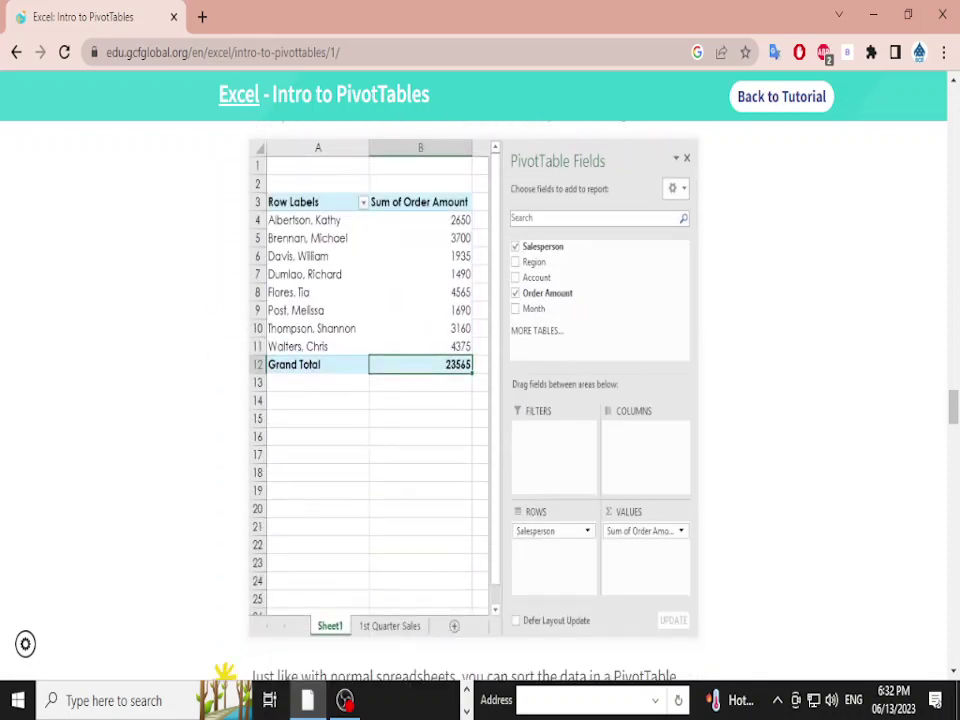
{"action": "scroll", "coordinate": [480, 400], "scroll_direction": "down", "scroll_amount": 3}
{"action": "scroll", "coordinate": [480, 400], "scroll_direction": "up", "scroll_amount": 3}
{"action": "scroll", "coordinate": [480, 400], "scroll_direction": "down", "scroll_amount": 2}
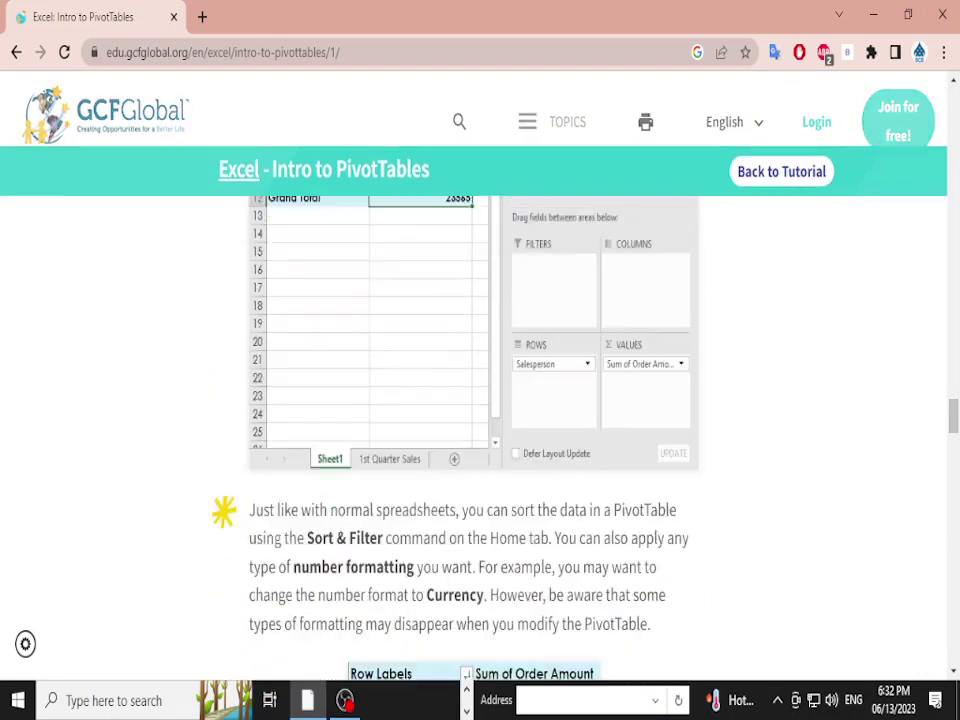
{"action": "scroll", "coordinate": [480, 400], "scroll_direction": "down", "scroll_amount": 5}
Scroll back up to the lesson's Introduction heading and practice workbook link
{"action": "scroll", "coordinate": [480, 400], "scroll_direction": "up", "scroll_amount": 5}
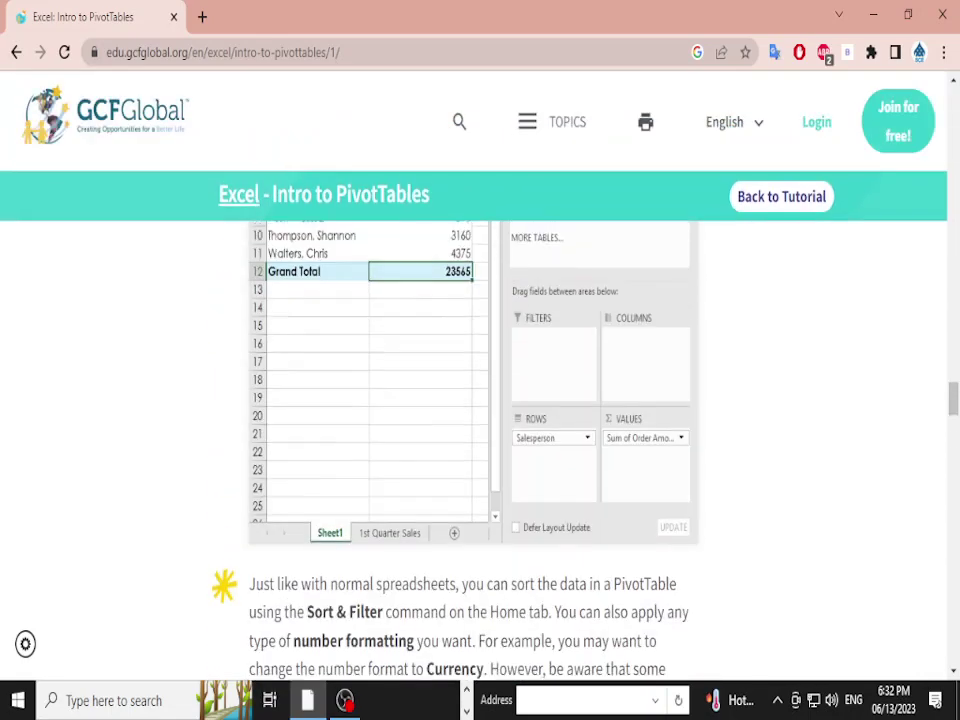
{"action": "scroll", "coordinate": [480, 400], "scroll_direction": "up", "scroll_amount": 5}
{"action": "scroll", "coordinate": [480, 400], "scroll_direction": "up", "scroll_amount": 5}
{"action": "scroll", "coordinate": [480, 400], "scroll_direction": "up", "scroll_amount": 5}
{"action": "scroll", "coordinate": [480, 400], "scroll_direction": "up", "scroll_amount": 8}
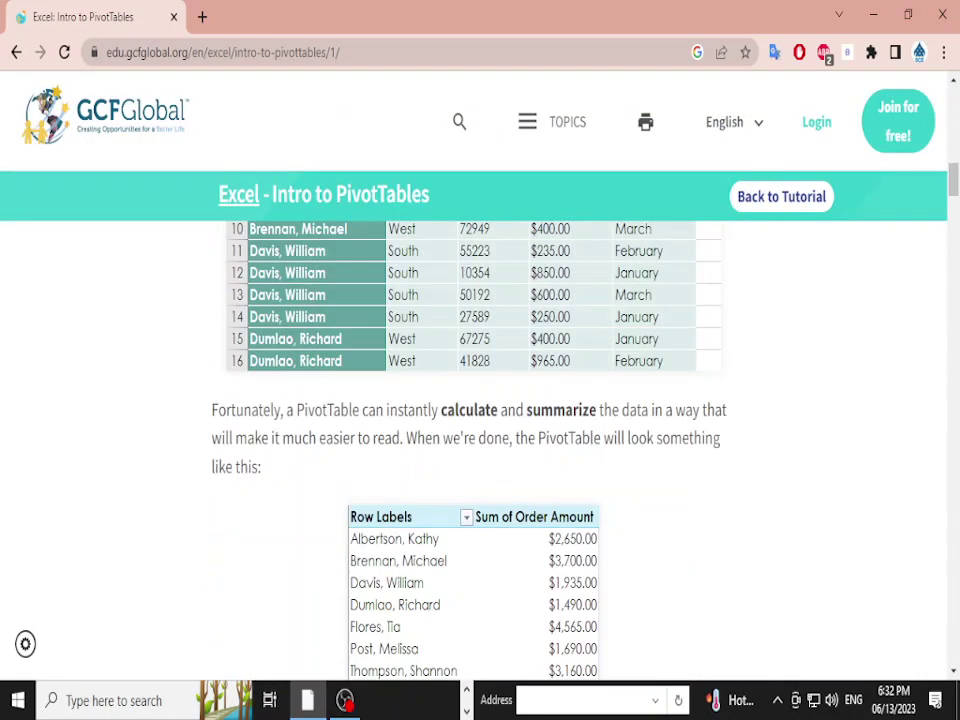
{"action": "scroll", "coordinate": [480, 400], "scroll_direction": "up", "scroll_amount": 5}
{"action": "scroll", "coordinate": [480, 400], "scroll_direction": "up", "scroll_amount": 5}
{"action": "scroll", "coordinate": [480, 400], "scroll_direction": "up", "scroll_amount": 5}
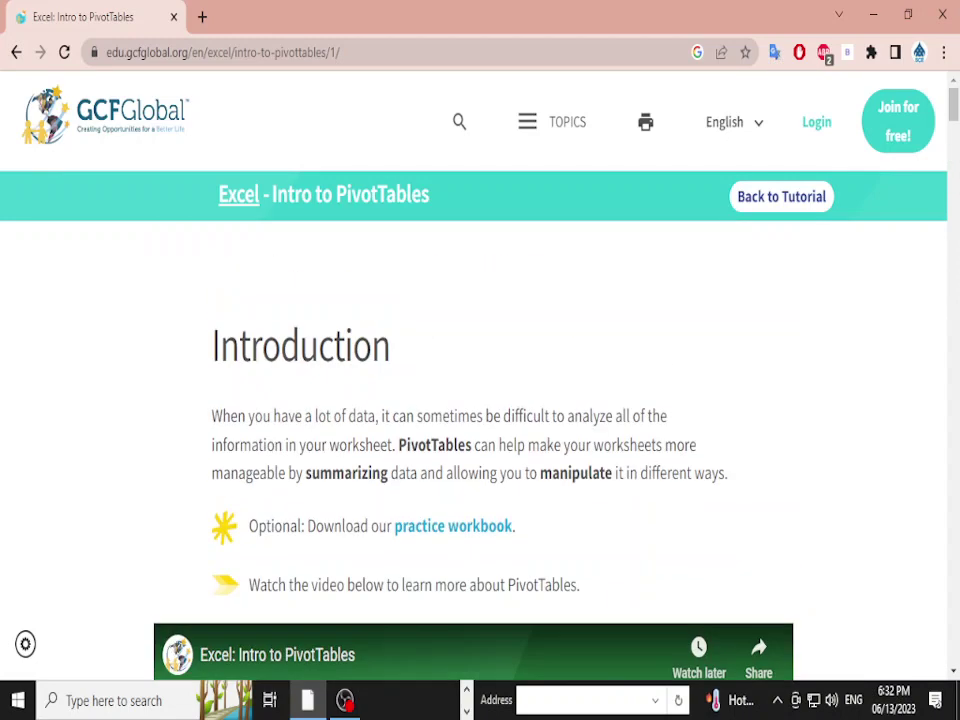
Download and open the practice workbook, dismiss the Get Genuine Office warning, and enable editing
{"action": "left_click", "coordinate": [452, 526]}
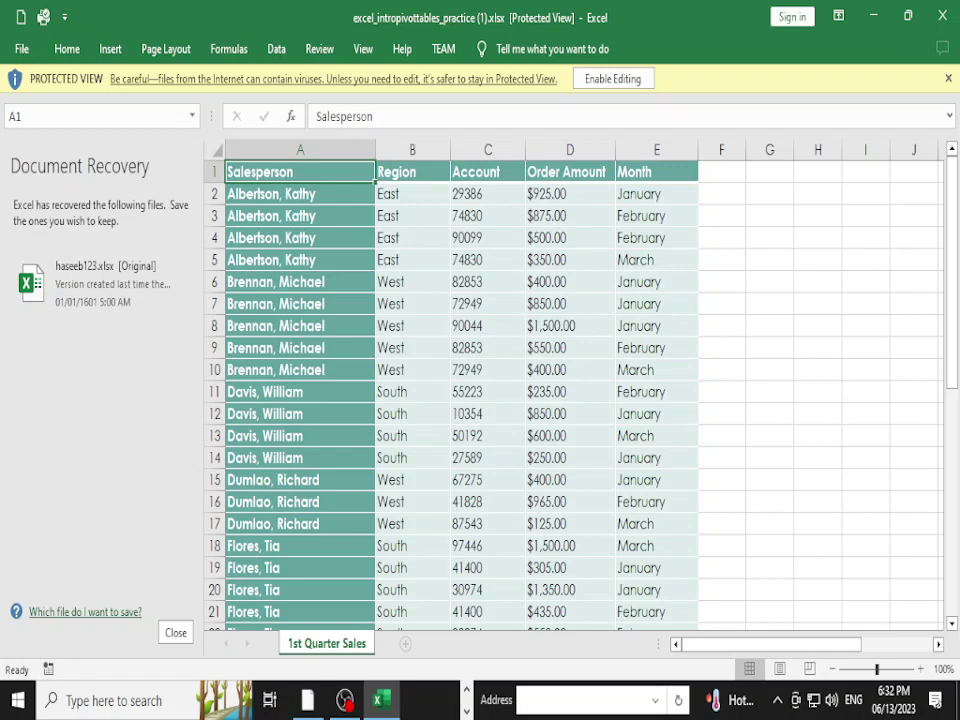
{"action": "key", "text": "alt+Tab"}
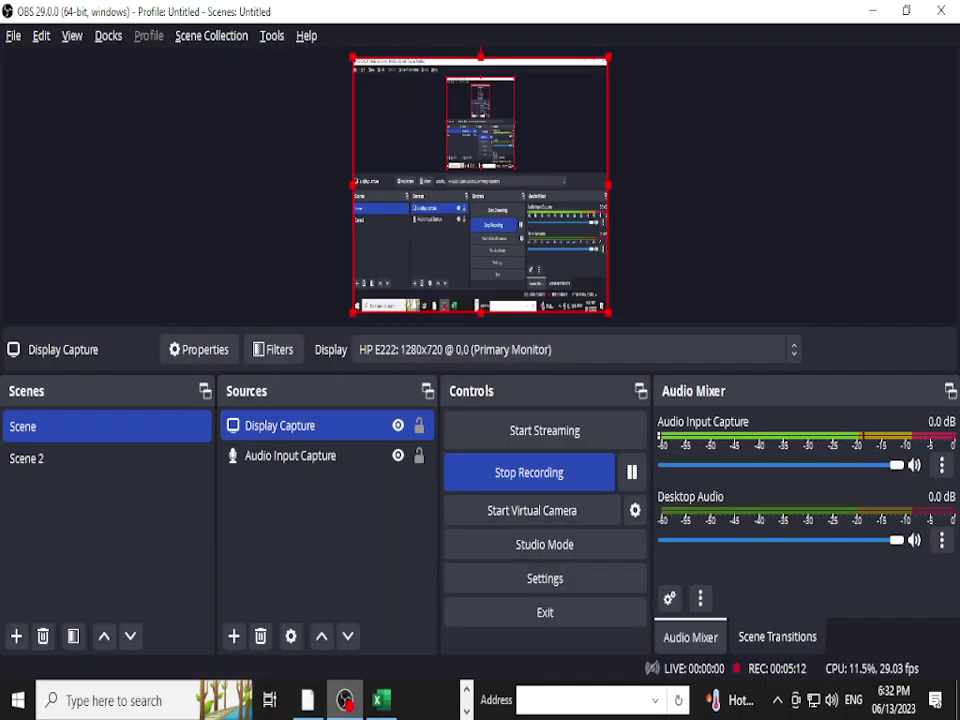
{"action": "key", "text": "alt+Tab"}
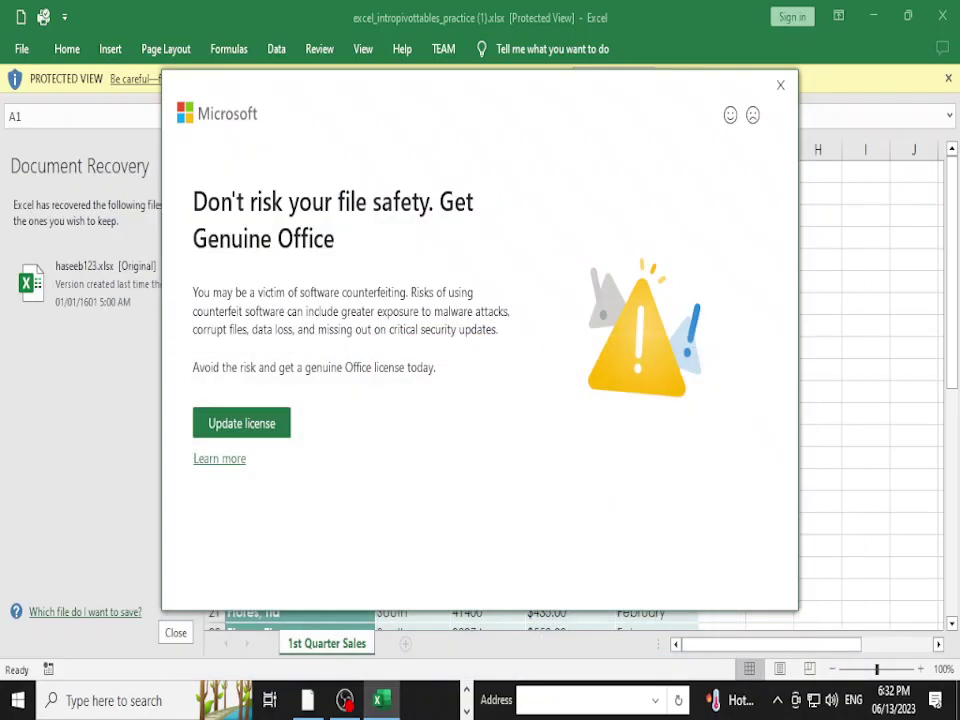
{"action": "left_click", "coordinate": [781, 85]}
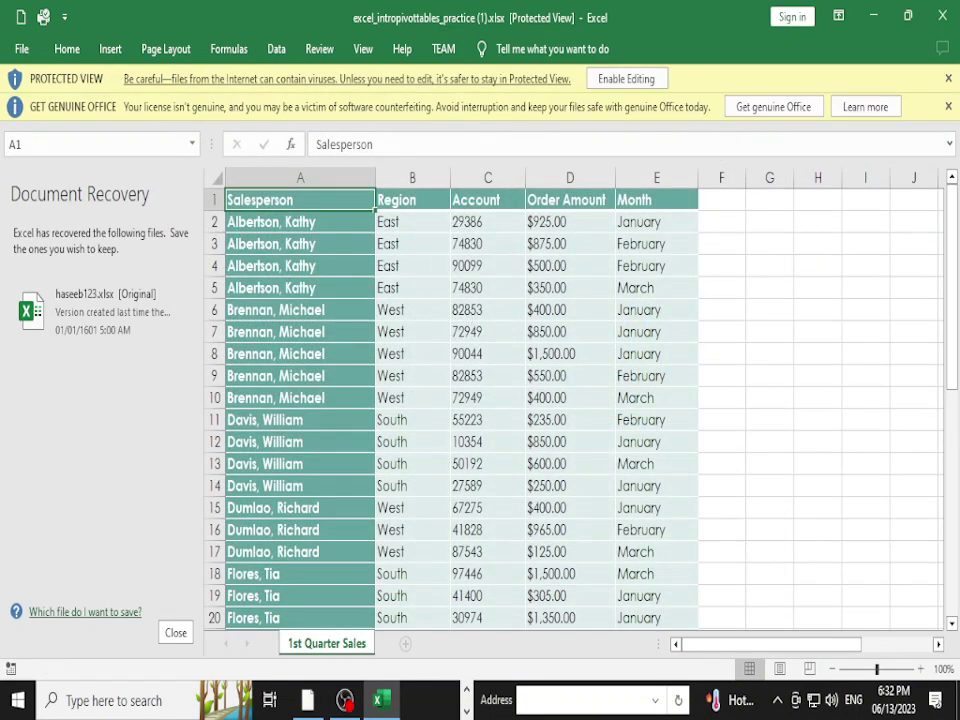
{"action": "left_click", "coordinate": [626, 78]}
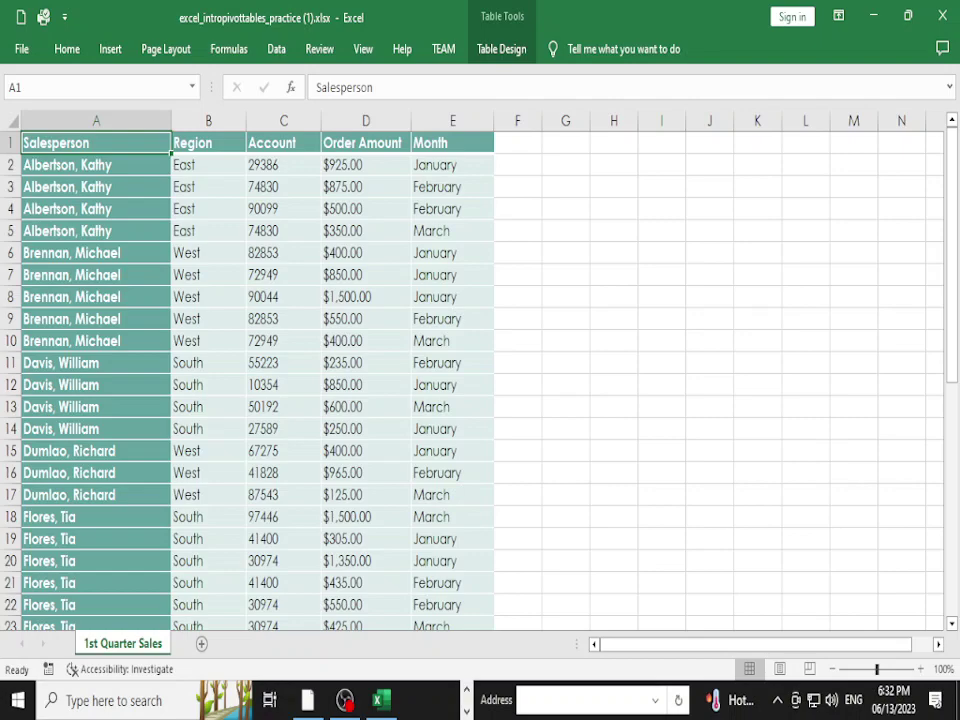
Select the whole sales table A1:E40 from cell A1 with Ctrl+Shift+End
{"action": "key", "text": "ctrl+shift+Right"}
{"action": "key", "text": "ctrl+shift+Down"}
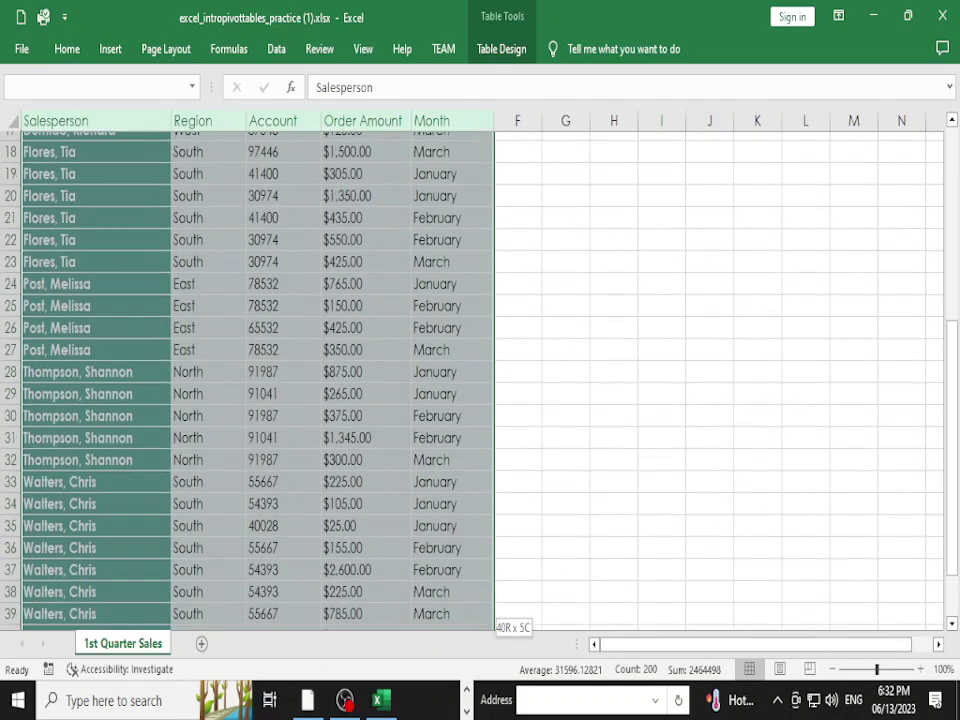
{"action": "scroll", "coordinate": [250, 370], "scroll_direction": "up", "scroll_amount": 5}
{"action": "scroll", "coordinate": [250, 370], "scroll_direction": "up", "scroll_amount": 2}
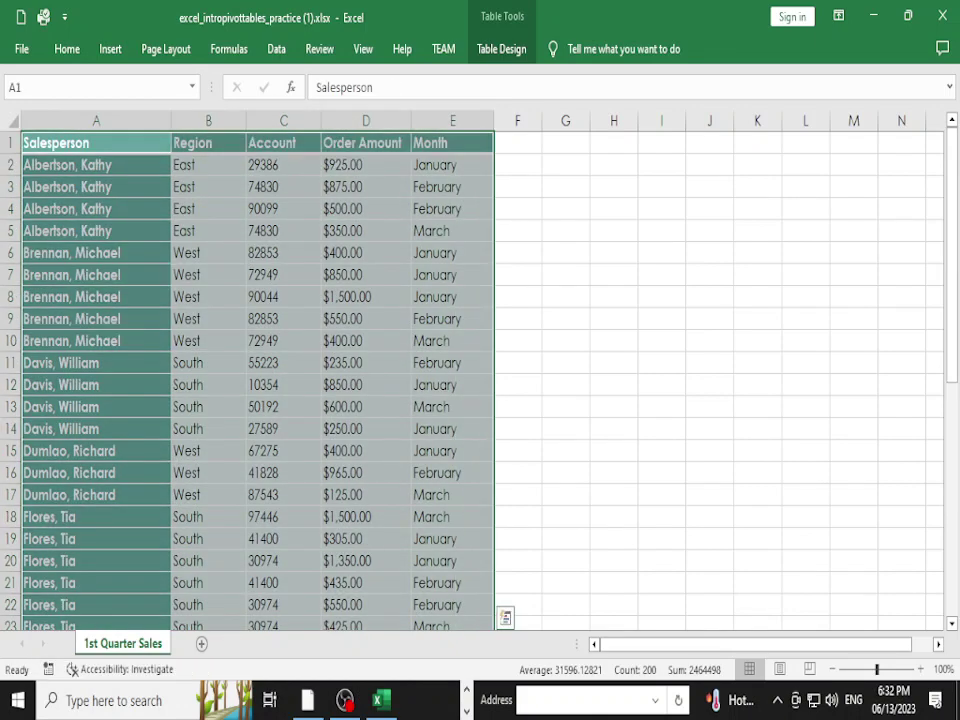
{"action": "left_click", "coordinate": [96, 164]}
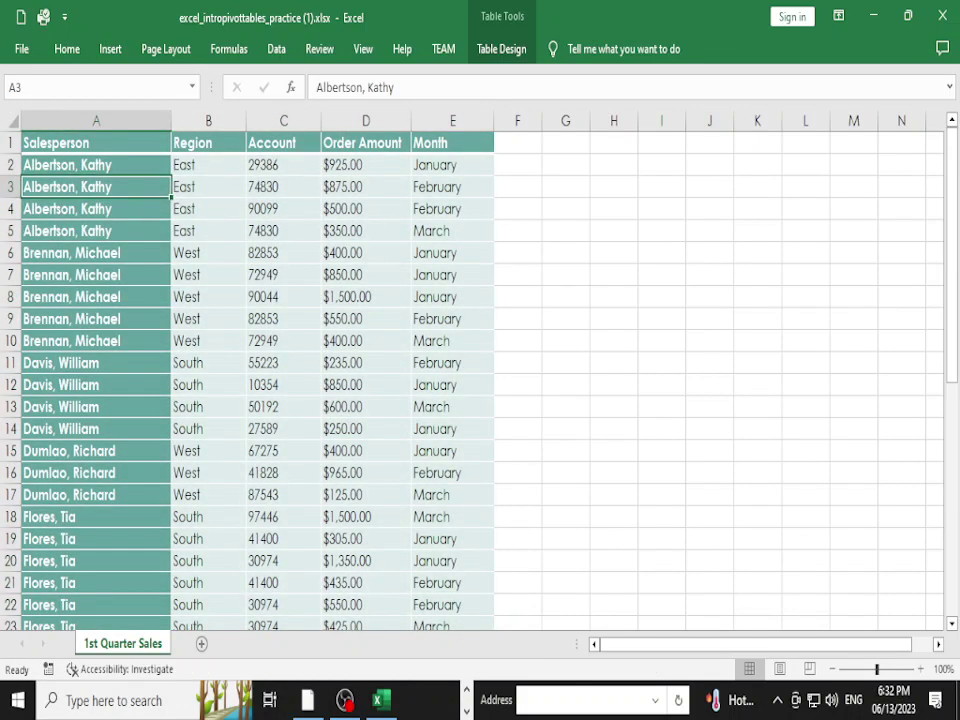
{"action": "left_click", "coordinate": [96, 142]}
{"action": "key", "text": "ctrl+shift+End"}
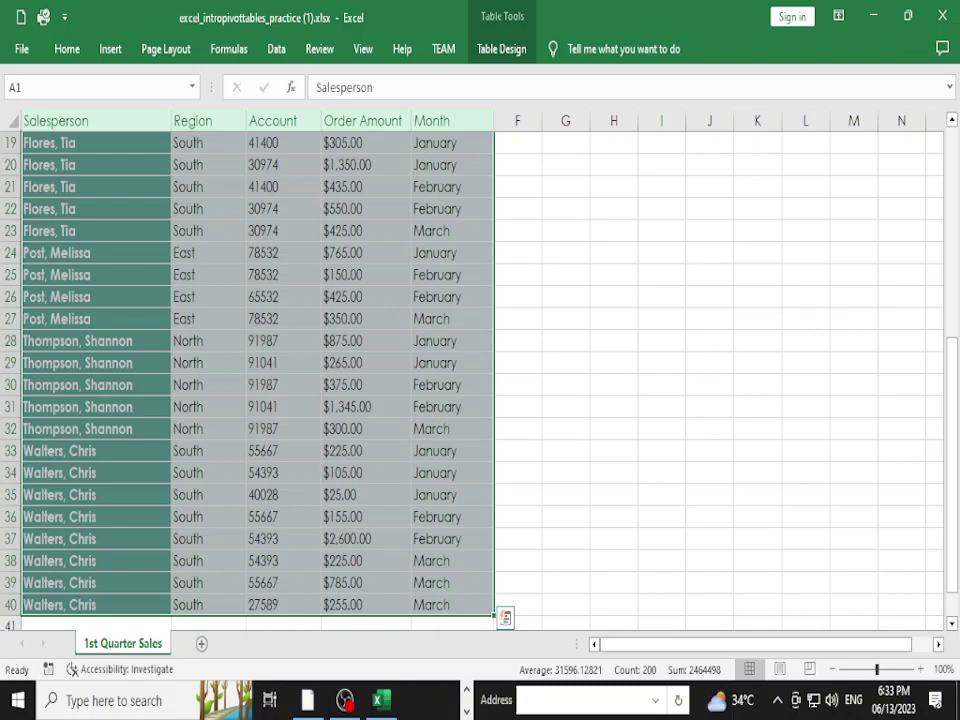
{"action": "scroll", "coordinate": [258, 380], "scroll_direction": "up", "scroll_amount": 6}
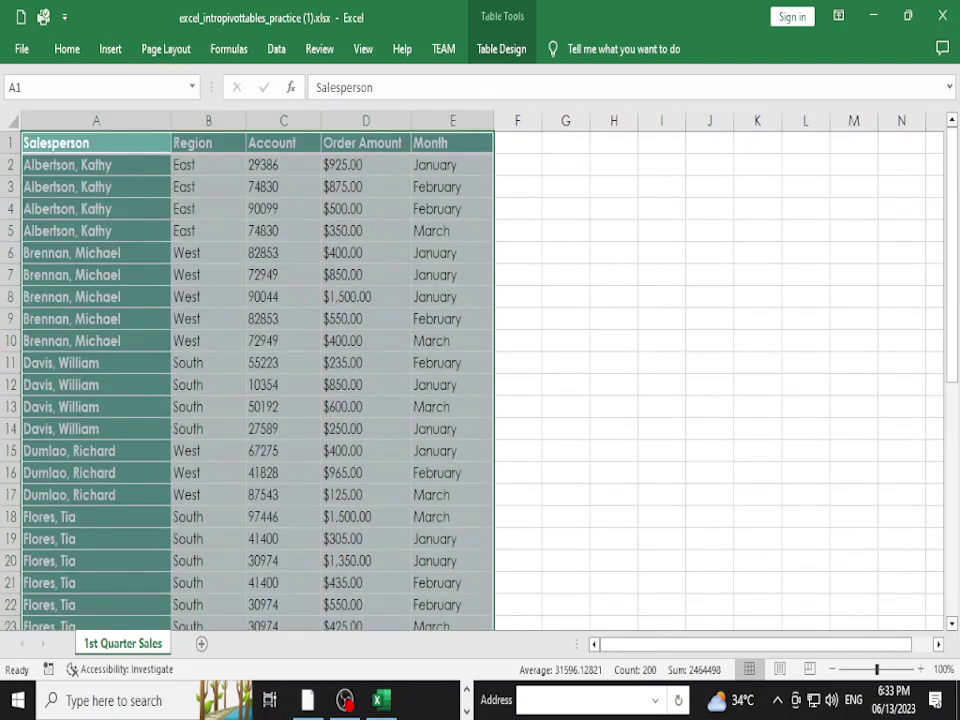
Open the Insert > PivotChart dialog for the sales table and move it aside
{"action": "left_click", "coordinate": [110, 48]}
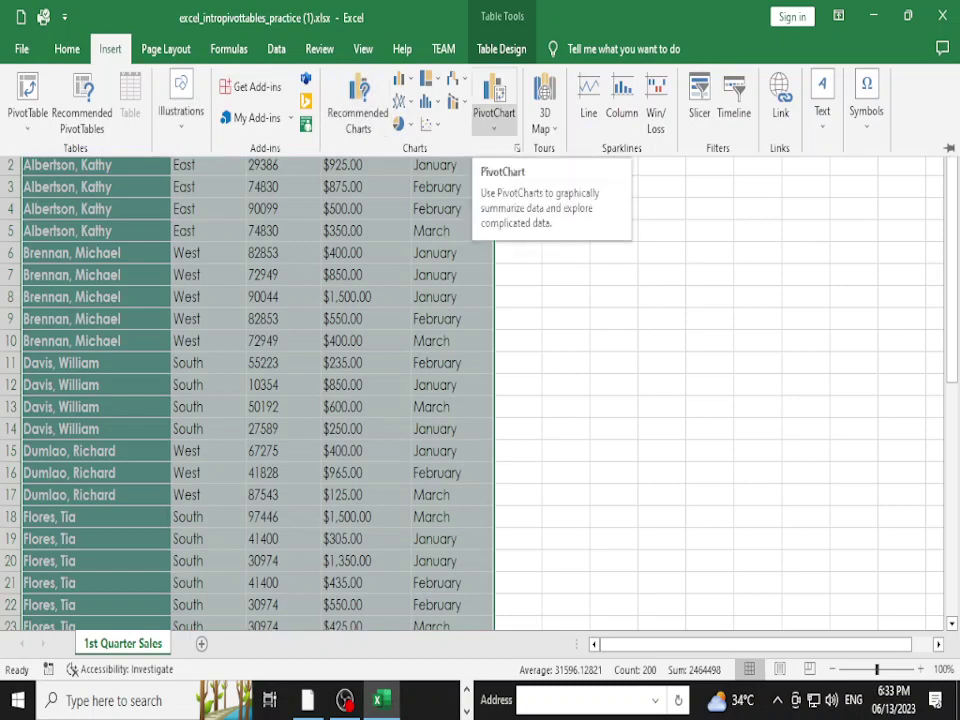
{"action": "left_click", "coordinate": [494, 120]}
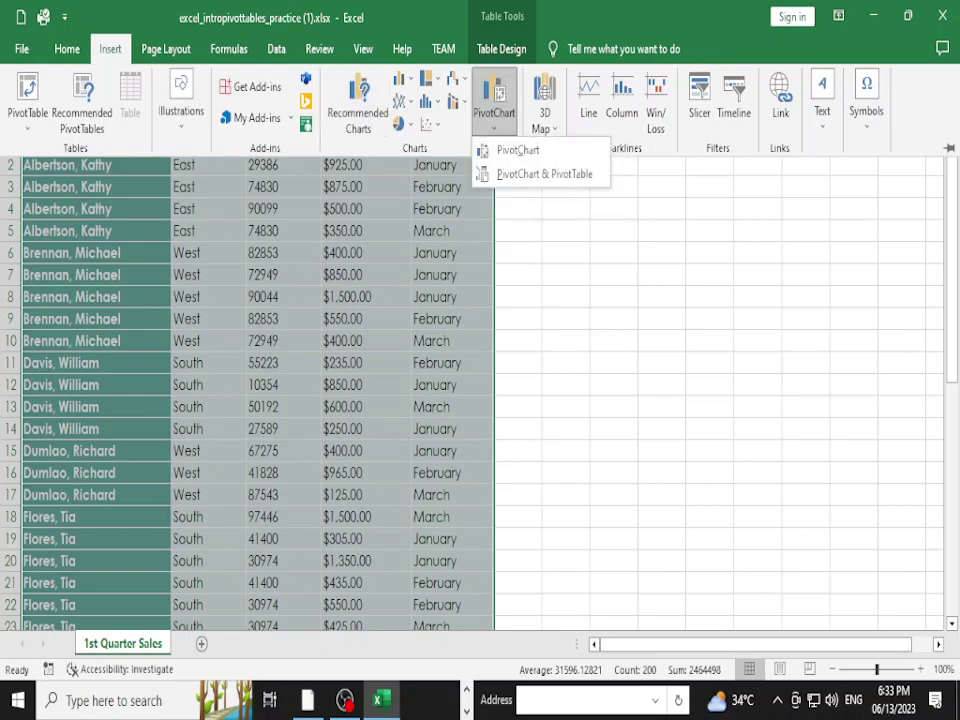
{"action": "left_click", "coordinate": [518, 150]}
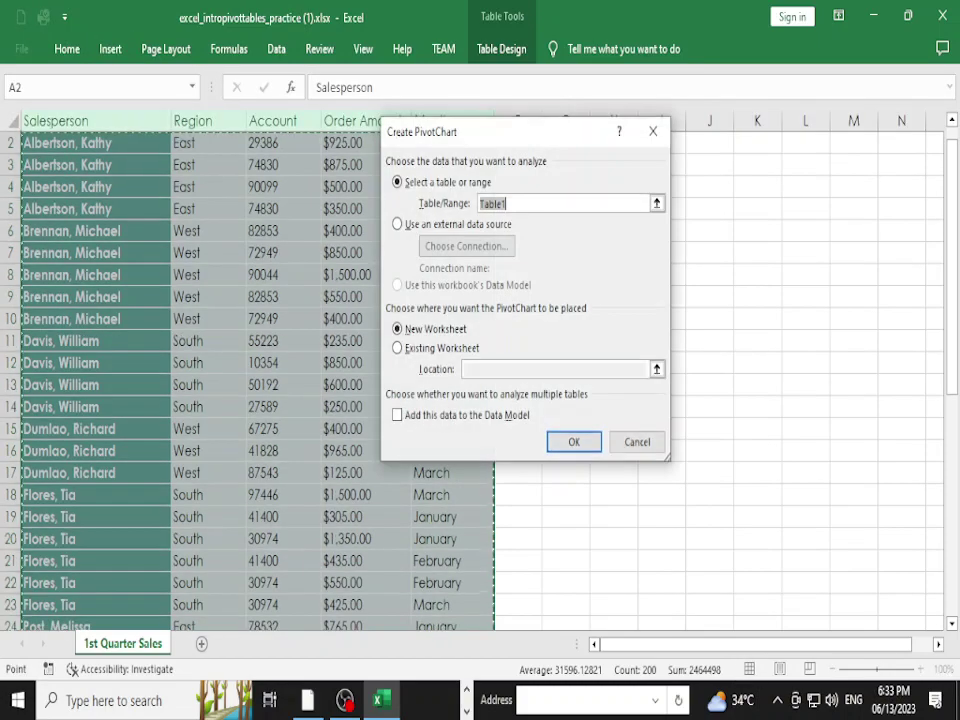
{"action": "left_click_drag", "start_coordinate": [470, 131], "coordinate": [574, 137]}
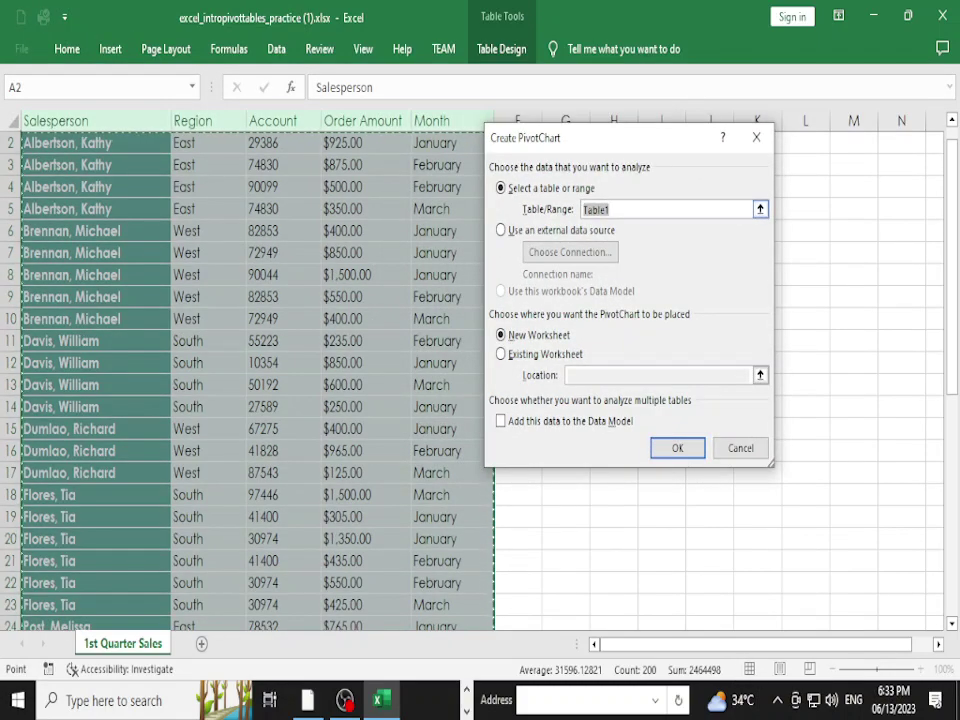
Replace Table1 in Table/Range with a typed custom company name
{"action": "key", "text": "BackSpace"}
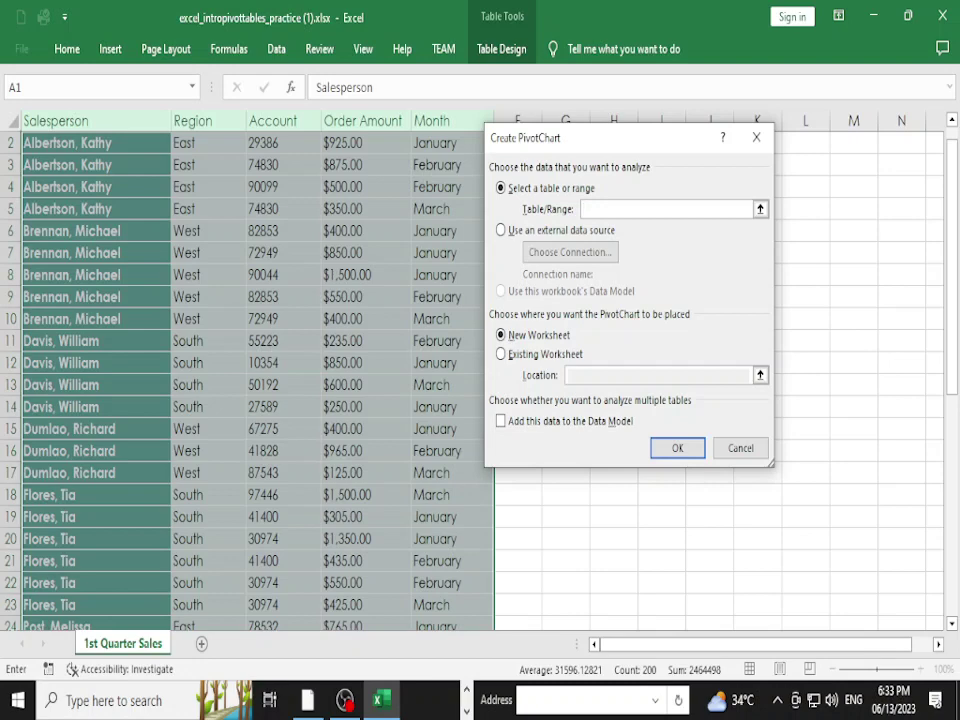
{"action": "type", "text": "Waleed"}
{"action": "type", "text": "Comp"}
{"action": "key", "text": "BackSpace"}
{"action": "key", "text": "BackSpace"}
{"action": "type", "text": "mpany"}
{"action": "key", "text": "BackSpace"}
{"action": "key", "text": "BackSpace"}
{"action": "key", "text": "BackSpace"}
{"action": "key", "text": "BackSpace"}
{"action": "key", "text": "BackSpace"}
{"action": "key", "text": "BackSpace"}
{"action": "key", "text": "BackSpace"}
{"action": "type", "text": "Pvt"}
{"action": "type", "text": " Ld"}
{"action": "key", "text": "BackSpace"}
{"action": "type", "text": "t"}
{"action": "type", "text": "d"}
Choose New Worksheet placement, submit, and dismiss the 'Data source reference is not valid' error
{"action": "key", "text": "alt+e"}
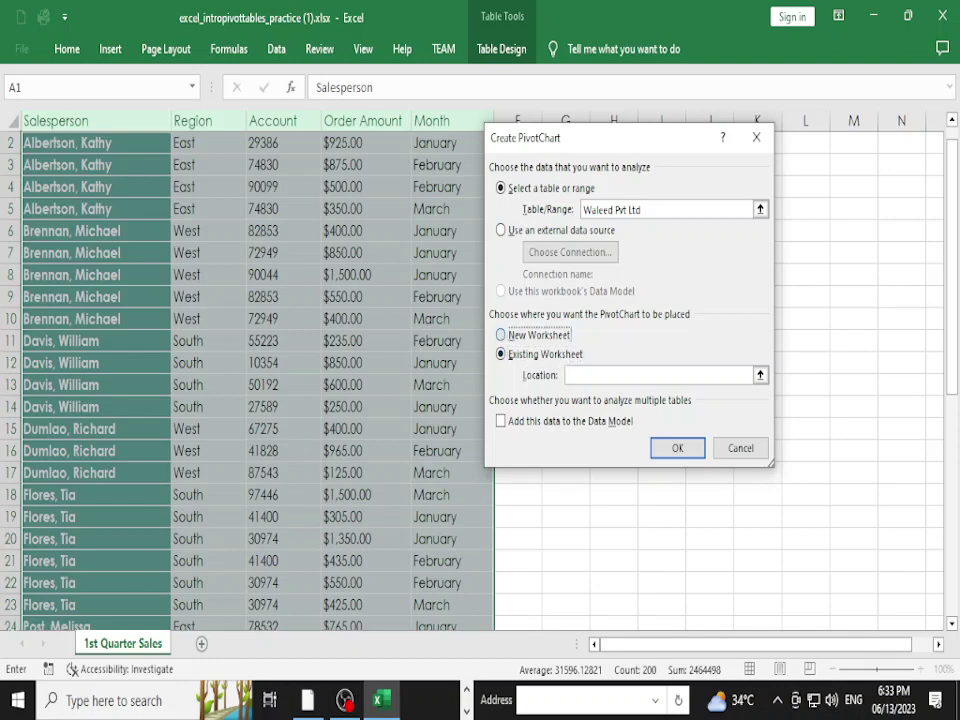
{"action": "key", "text": "alt+n"}
{"action": "key", "text": "alt+e"}
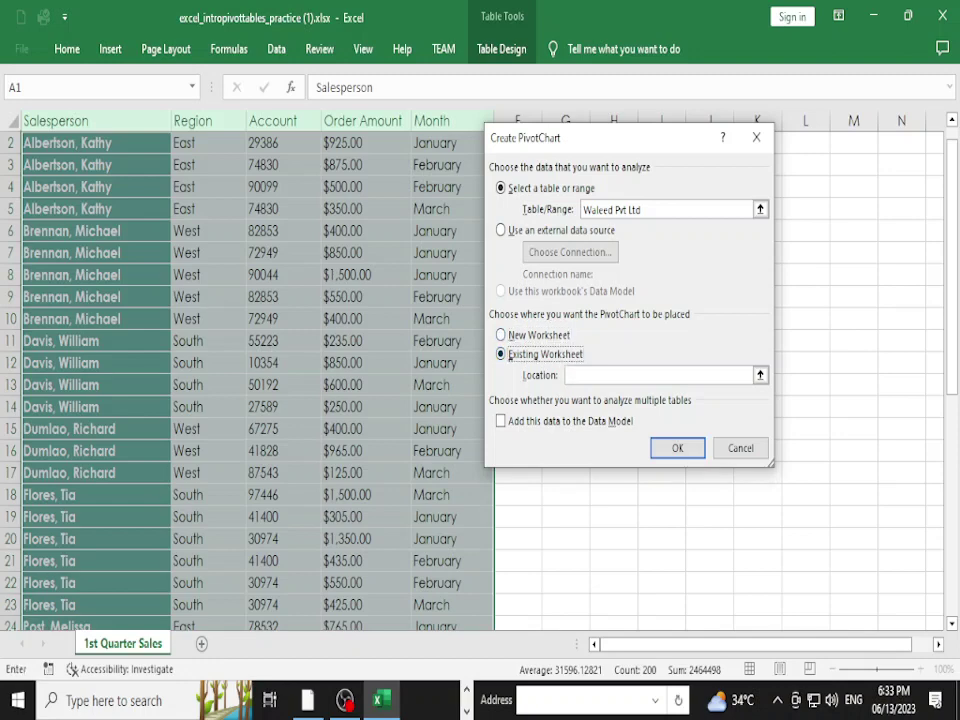
{"action": "key", "text": "alt+n"}
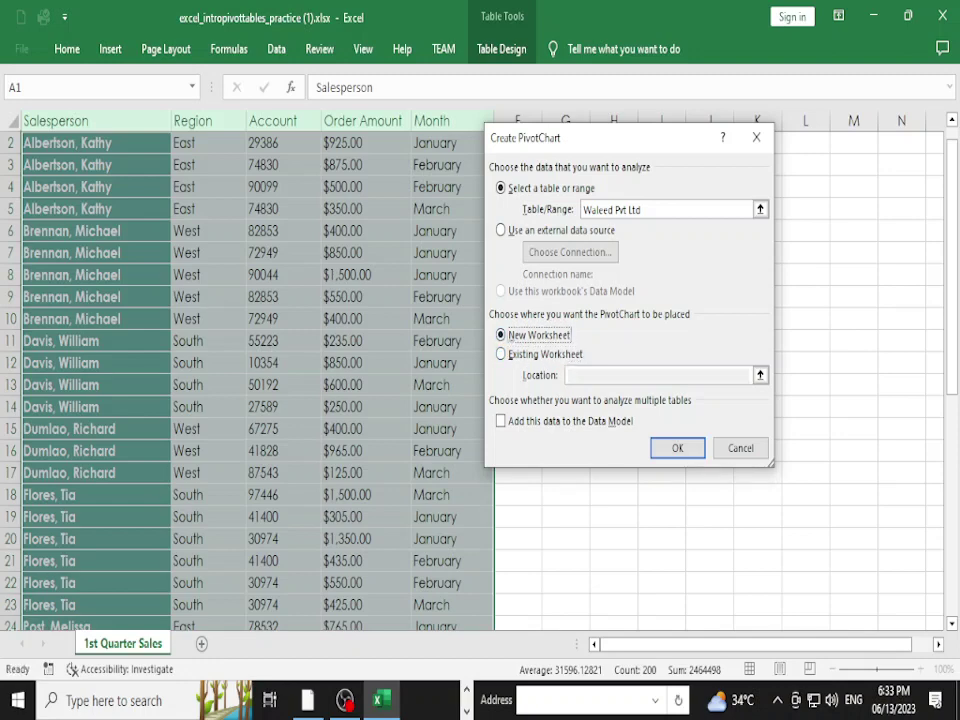
{"action": "key", "text": "Return"}
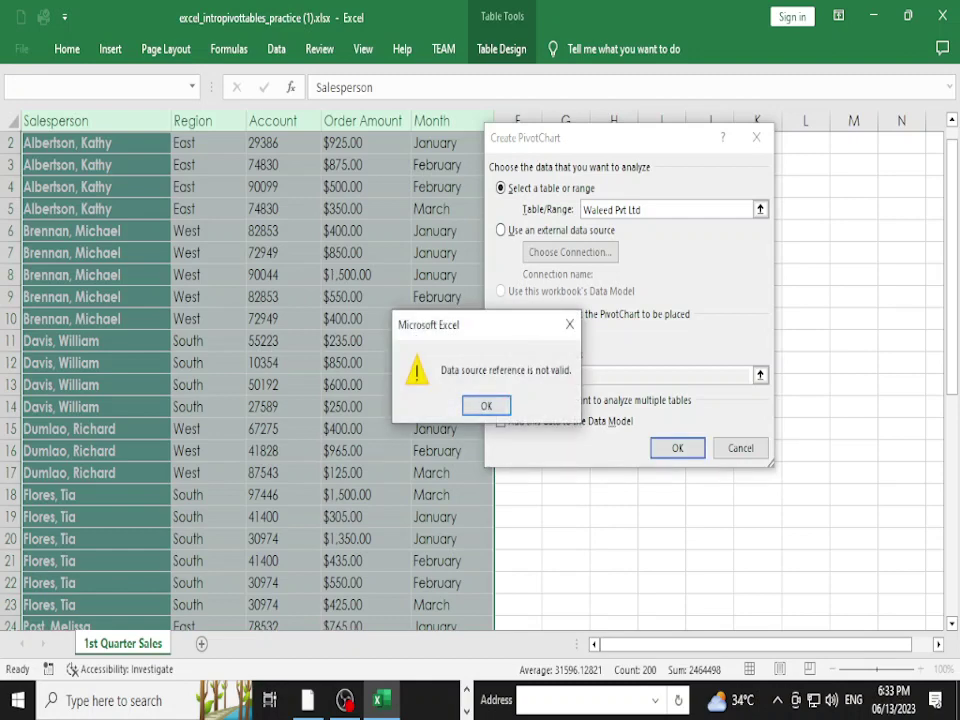
{"action": "key", "text": "Return"}
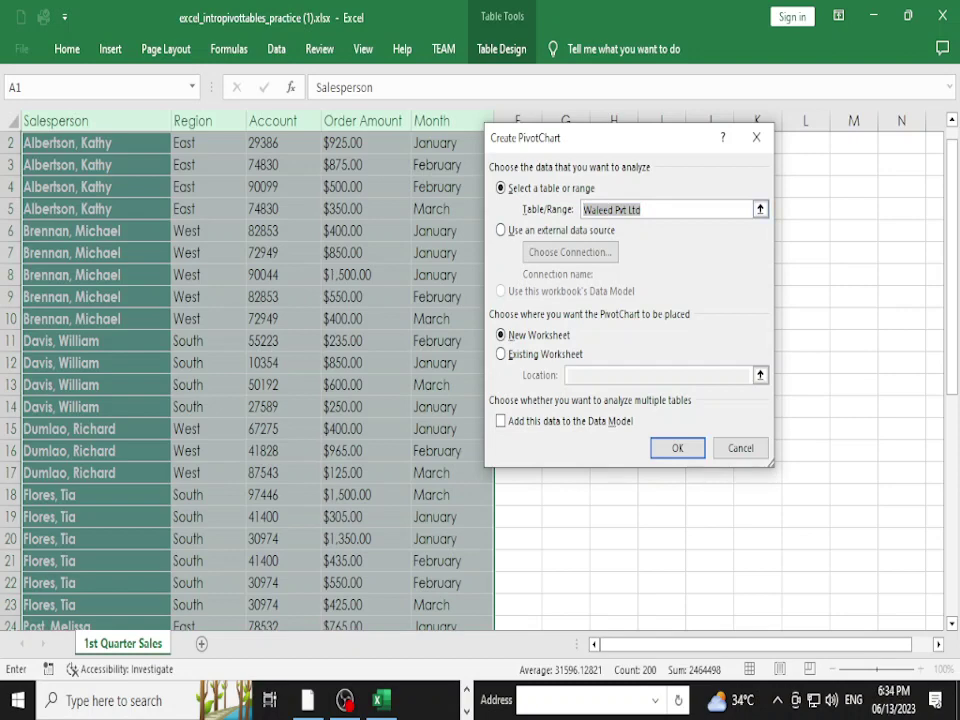
Try 'Table 1' as the data source and dismiss the invalid-reference error
{"action": "key", "text": "BackSpace"}
{"action": "left_click", "coordinate": [760, 209]}
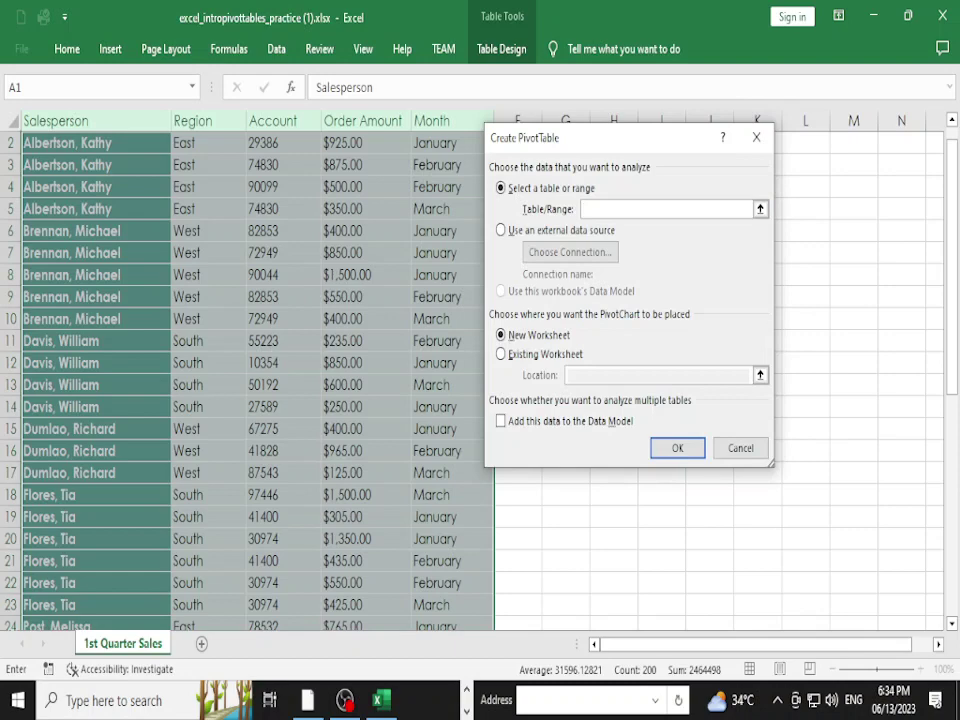
{"action": "type", "text": "T"}
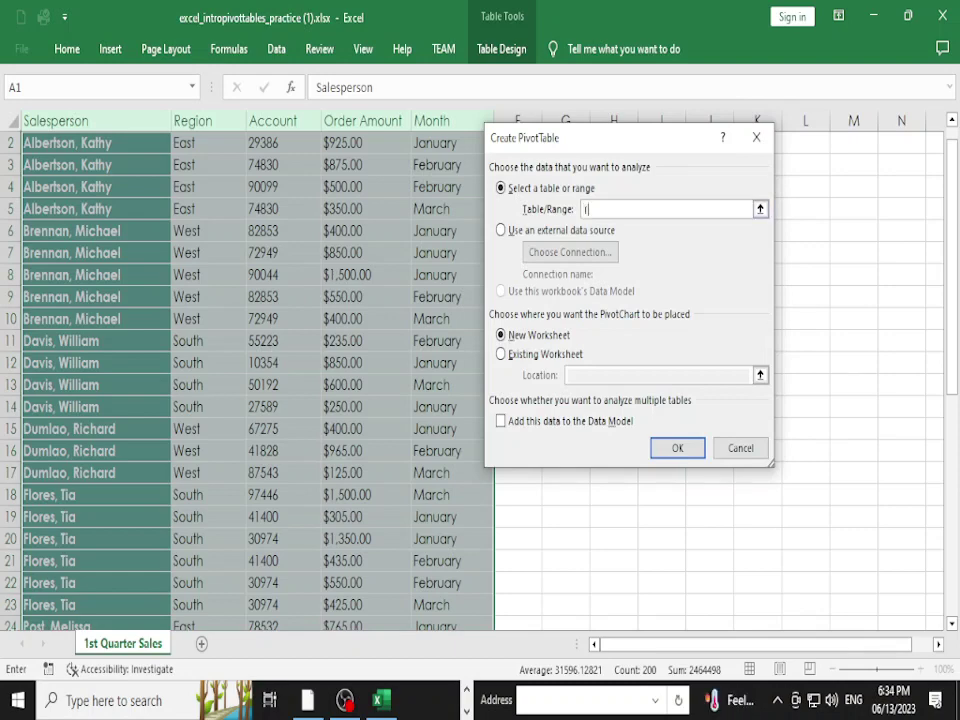
{"action": "type", "text": "able"}
{"action": "type", "text": " 1"}
{"action": "key", "text": "Return"}
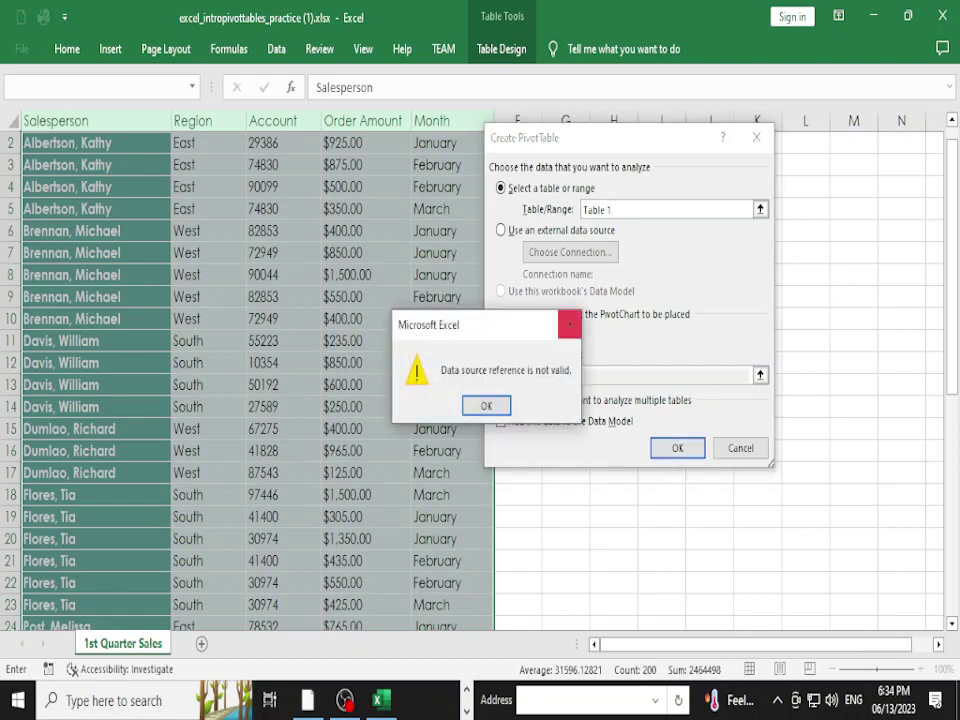
{"action": "key", "text": "Return"}
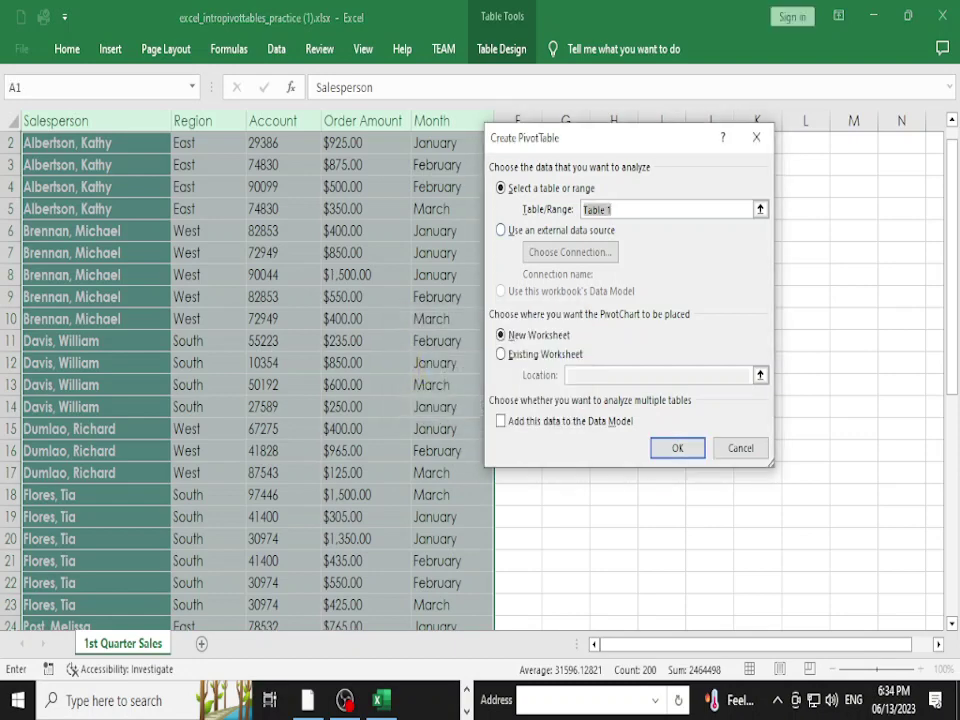
Try another company name as the source, dismiss the error, and cancel the dialog
{"action": "key", "text": "BackSpace"}
{"action": "type", "text": "Wal"}
{"action": "type", "text": "eed"}
{"action": "type", "text": "PvtL"}
{"action": "type", "text": "td"}
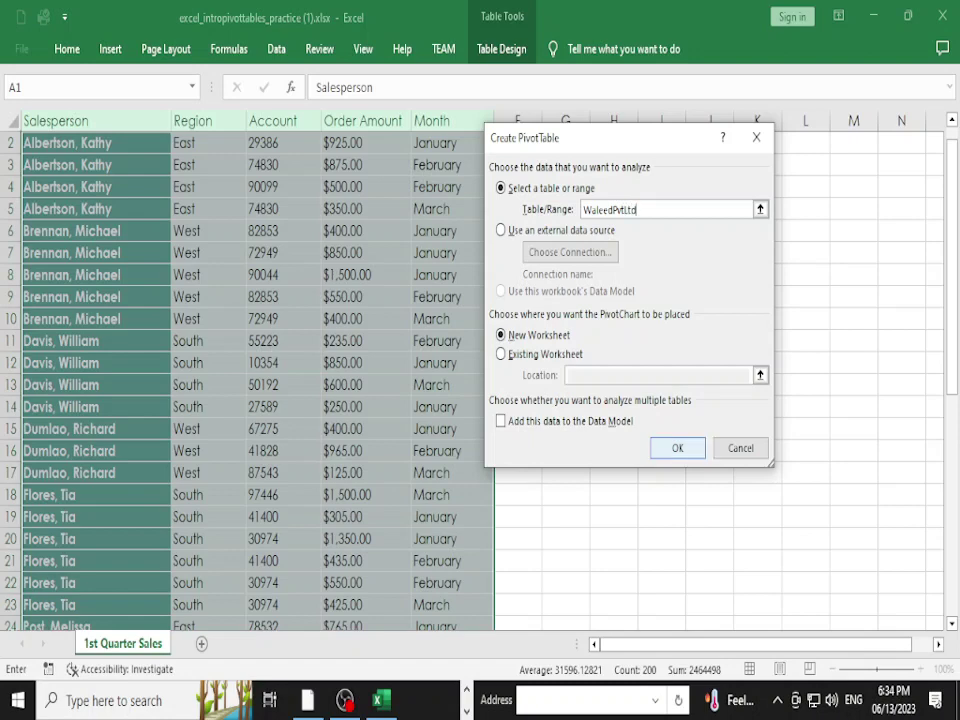
{"action": "key", "text": "Return"}
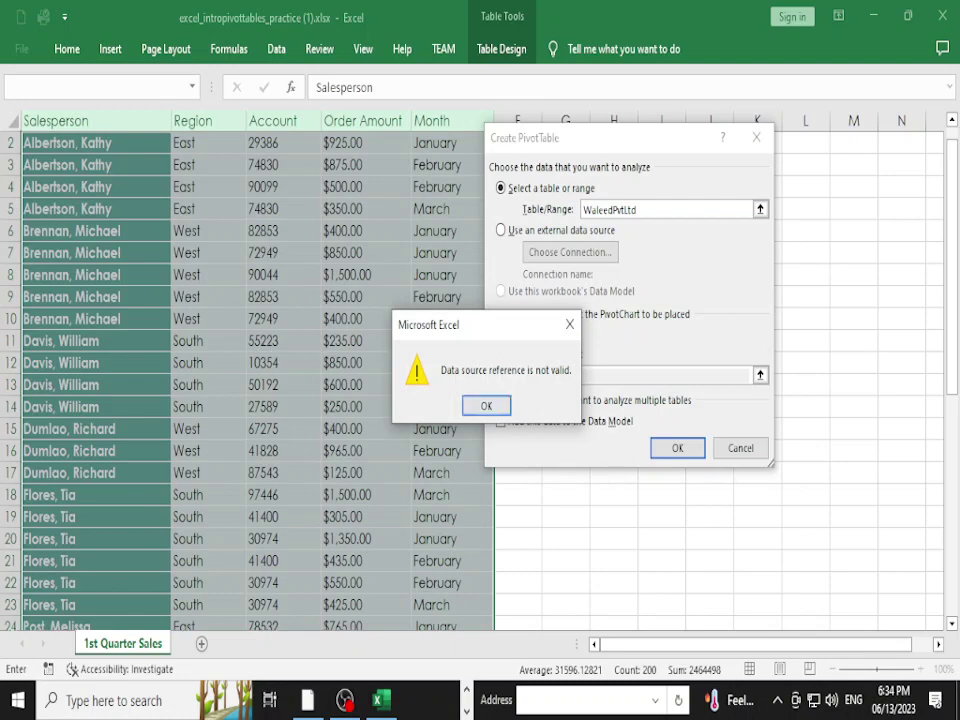
{"action": "key", "text": "Return"}
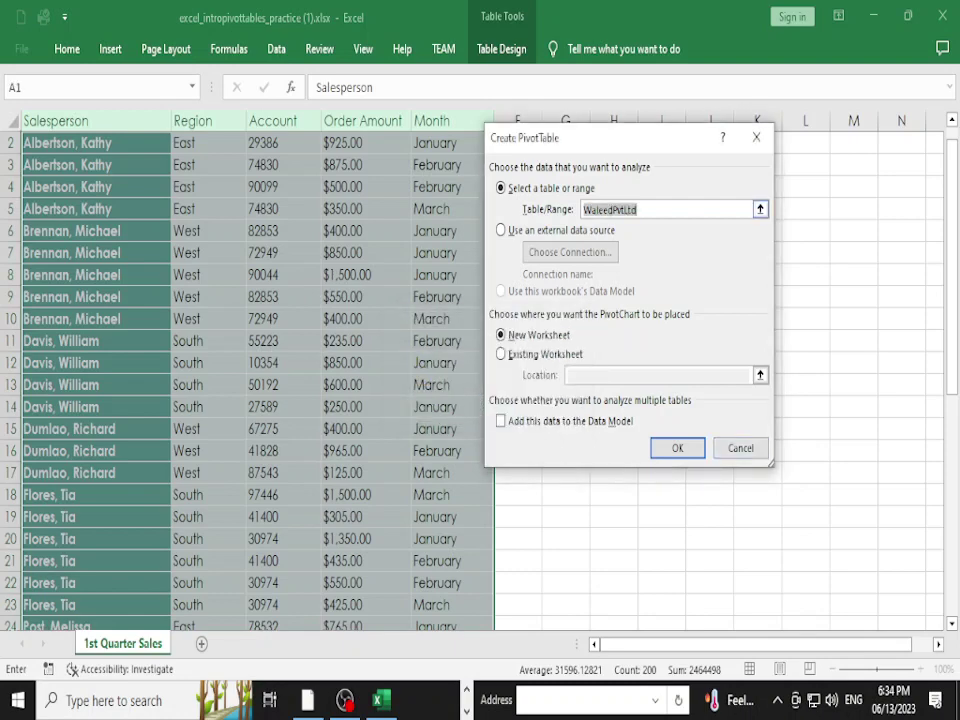
{"action": "left_click", "coordinate": [760, 209]}
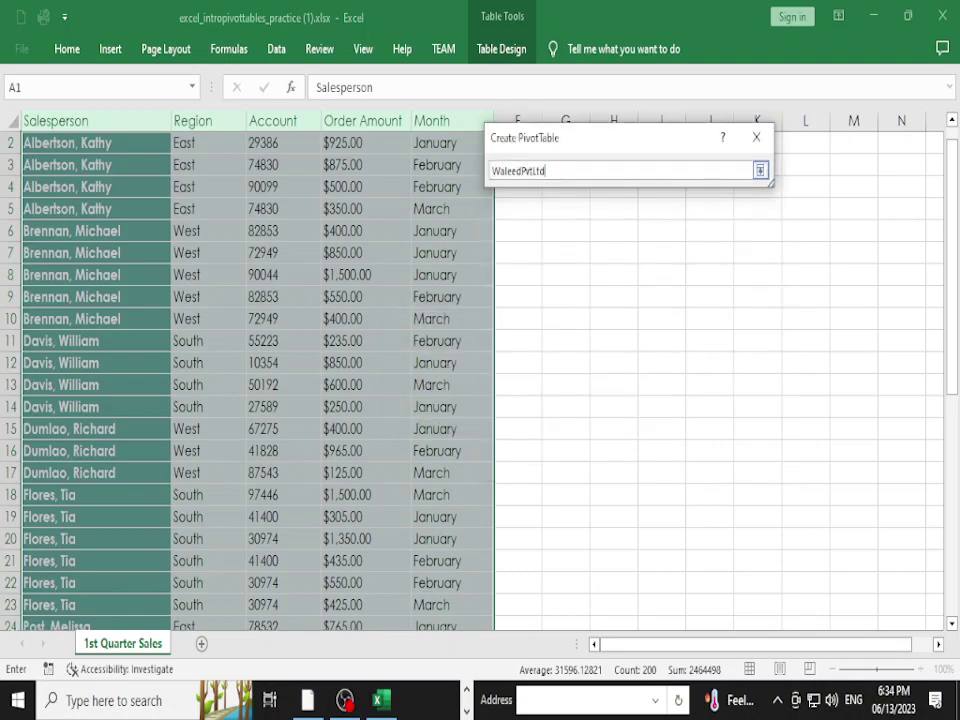
{"action": "left_click", "coordinate": [760, 170]}
{"action": "key", "text": "Escape"}
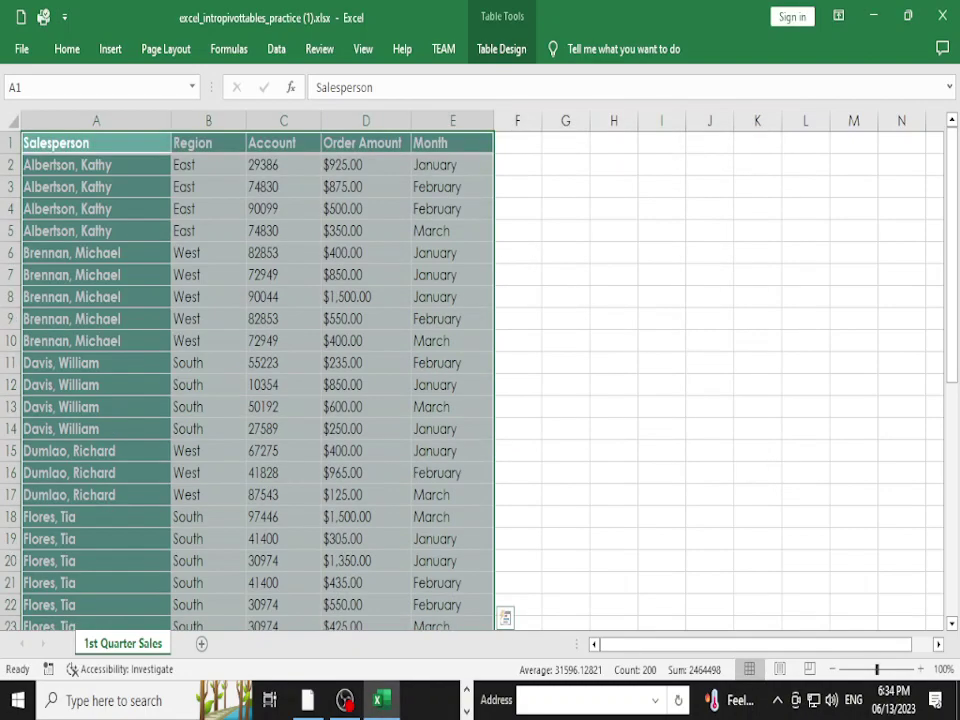
Reselect the full sales table and insert a PivotChart with PivotTable1 on a new worksheet
{"action": "left_click", "coordinate": [365, 406]}
{"action": "key", "text": "ctrl+Home"}
{"action": "key", "text": "ctrl+shift+End"}
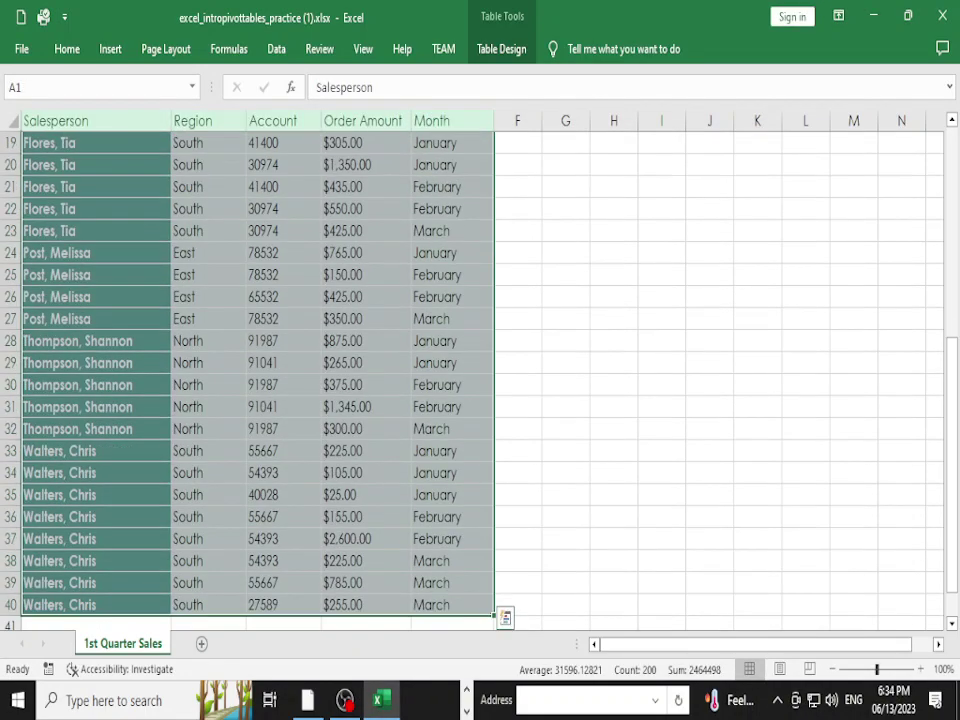
{"action": "scroll", "coordinate": [250, 380], "scroll_direction": "up", "scroll_amount": 3}
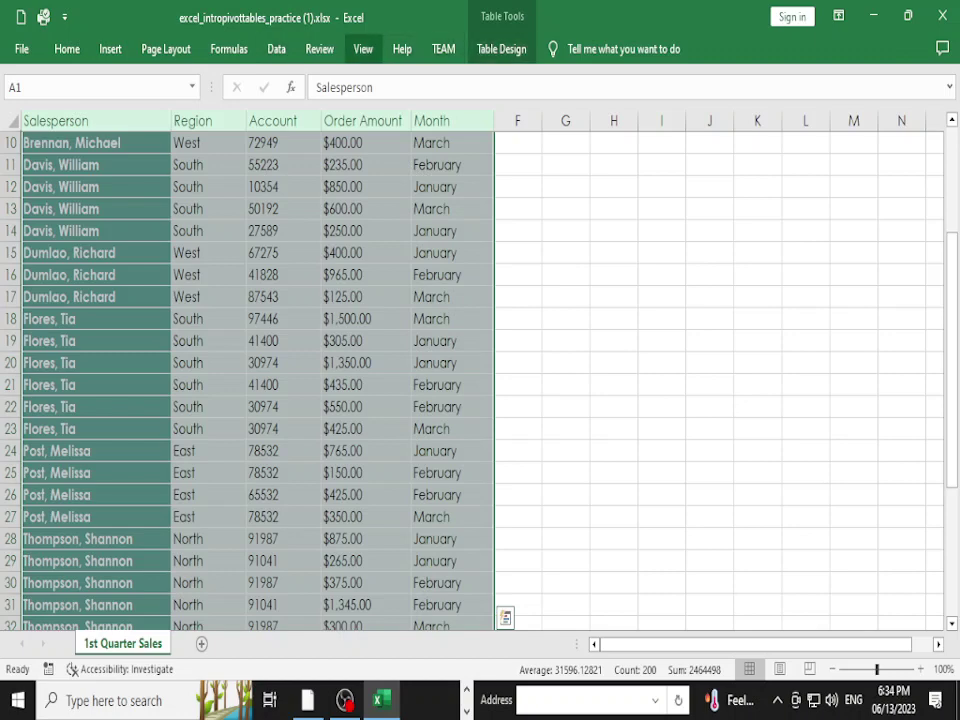
{"action": "left_click", "coordinate": [363, 48]}
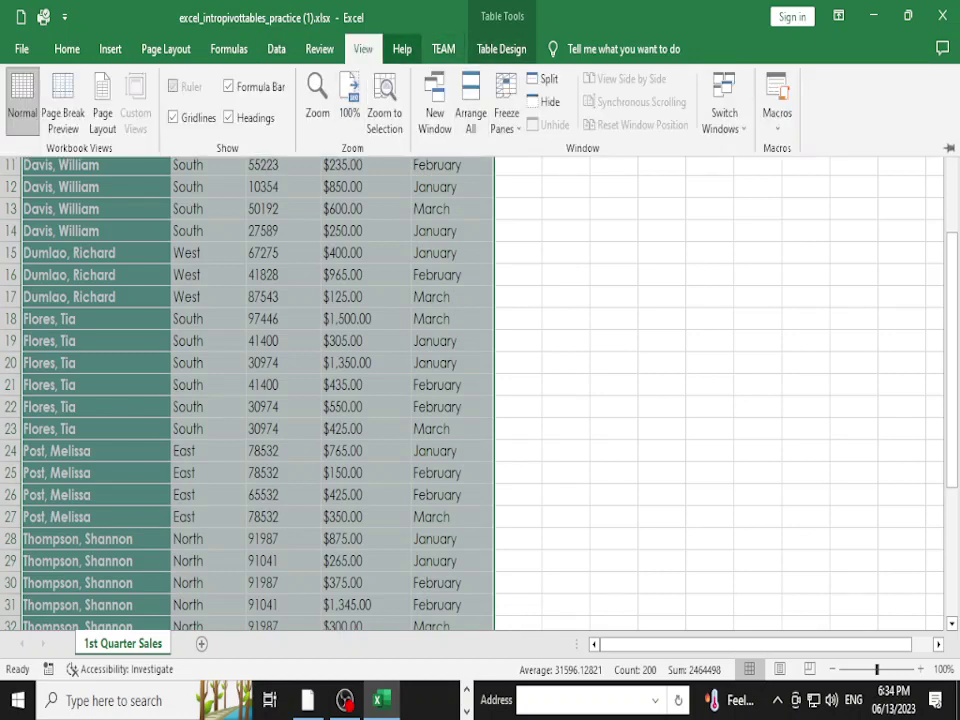
{"action": "left_click", "coordinate": [110, 48]}
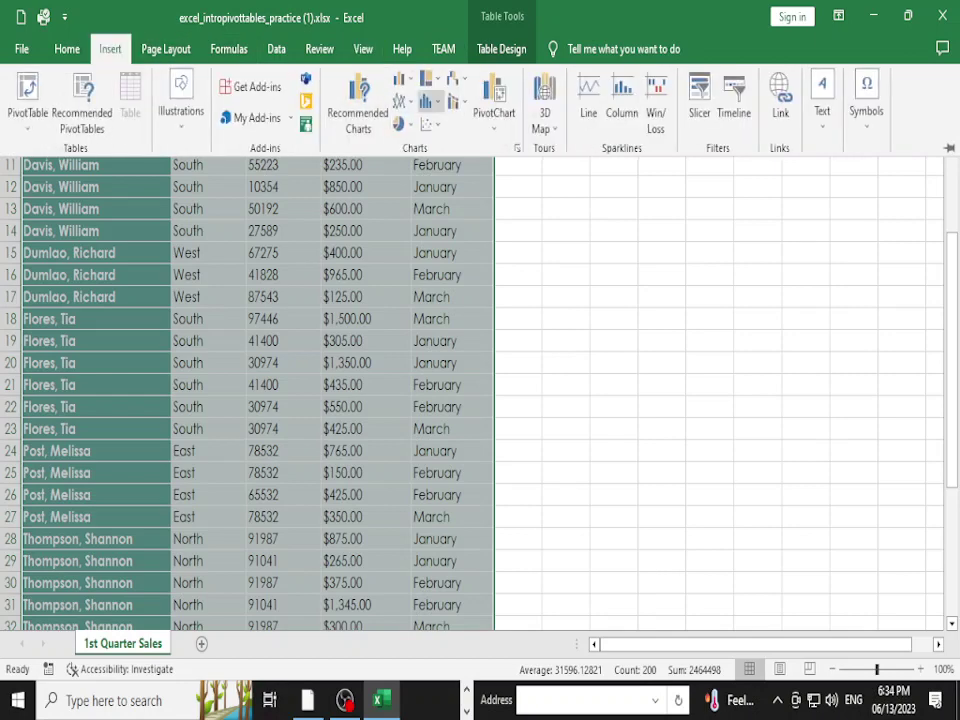
{"action": "left_click", "coordinate": [371, 85]}
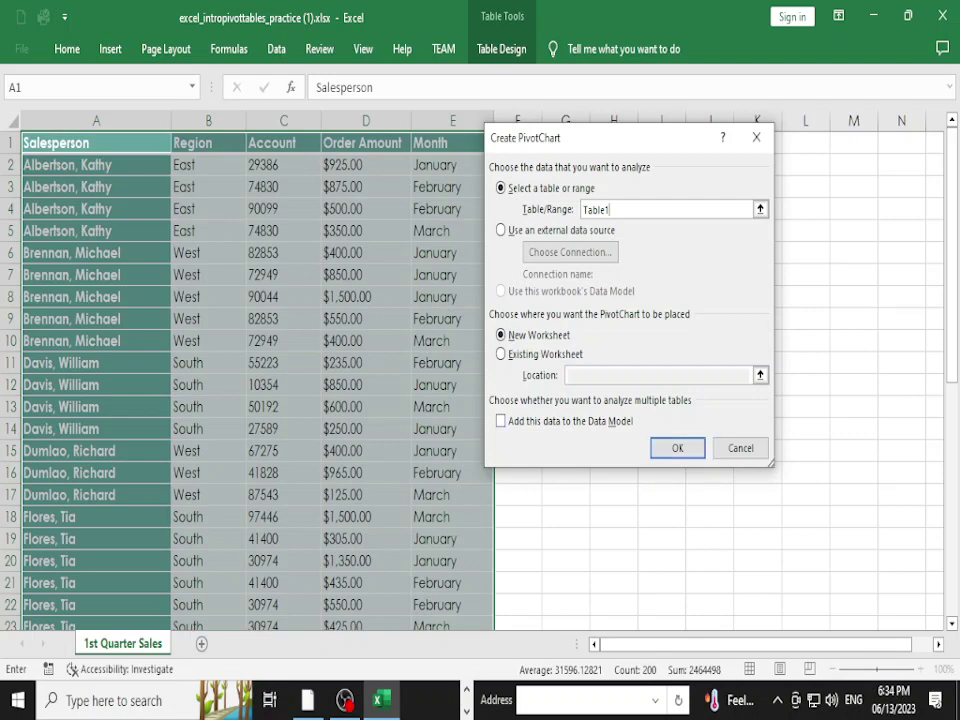
{"action": "key", "text": "Return"}
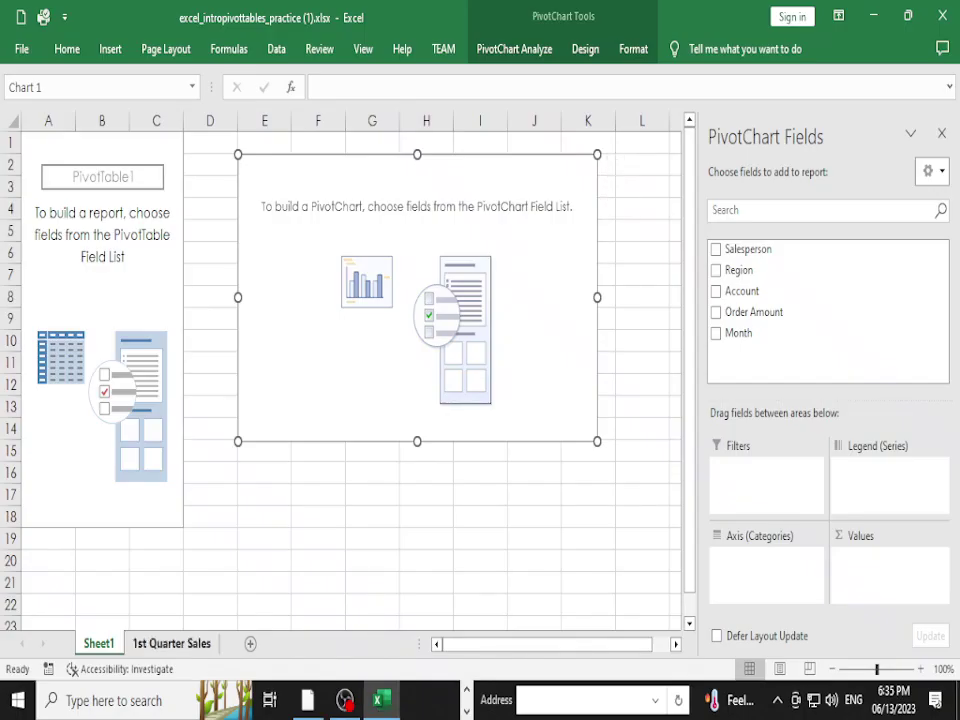
{"action": "left_click", "coordinate": [172, 643]}
{"action": "left_click", "coordinate": [661, 472]}
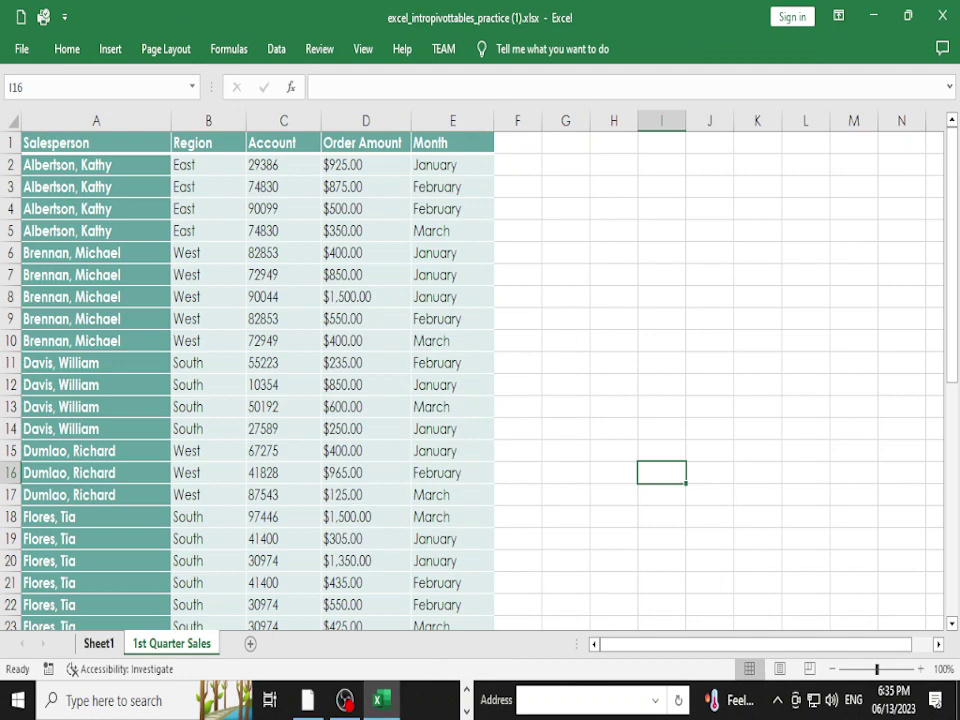
{"action": "left_click", "coordinate": [99, 643]}
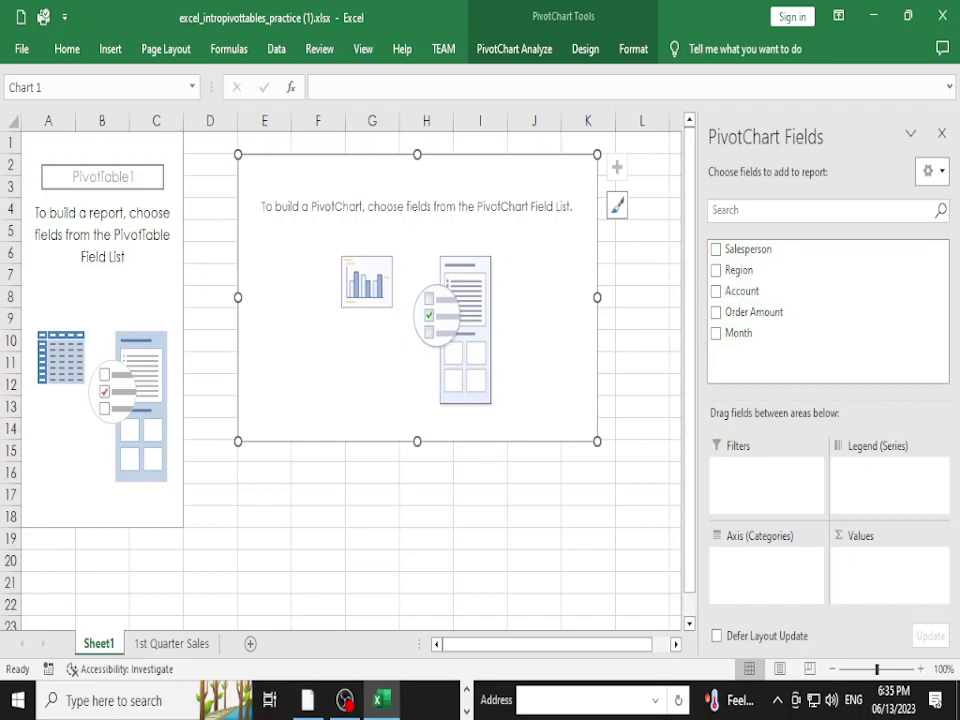
{"action": "key", "text": "alt+Tab"}
{"action": "key", "text": "alt+Tab"}
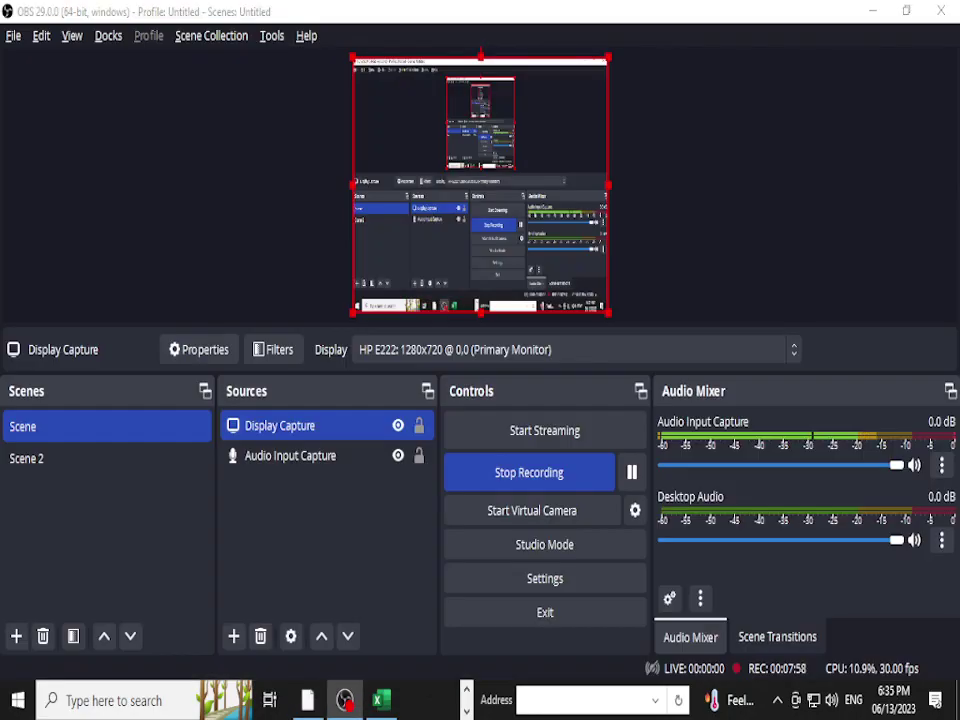
{"action": "key", "text": "alt+Tab"}
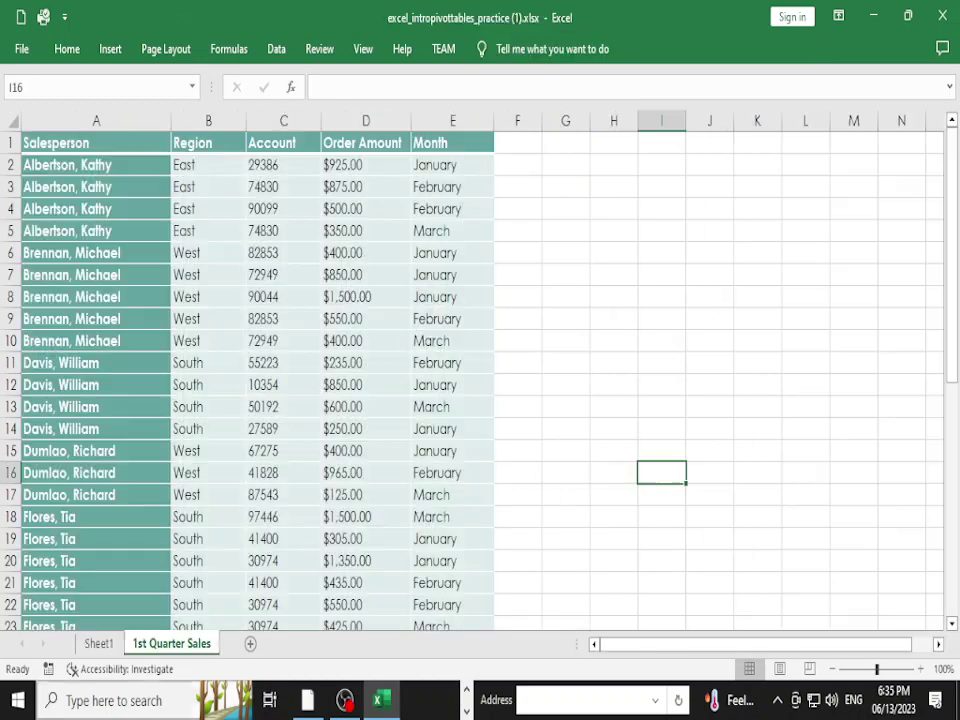
{"action": "key", "text": "ctrl+Page_Down"}
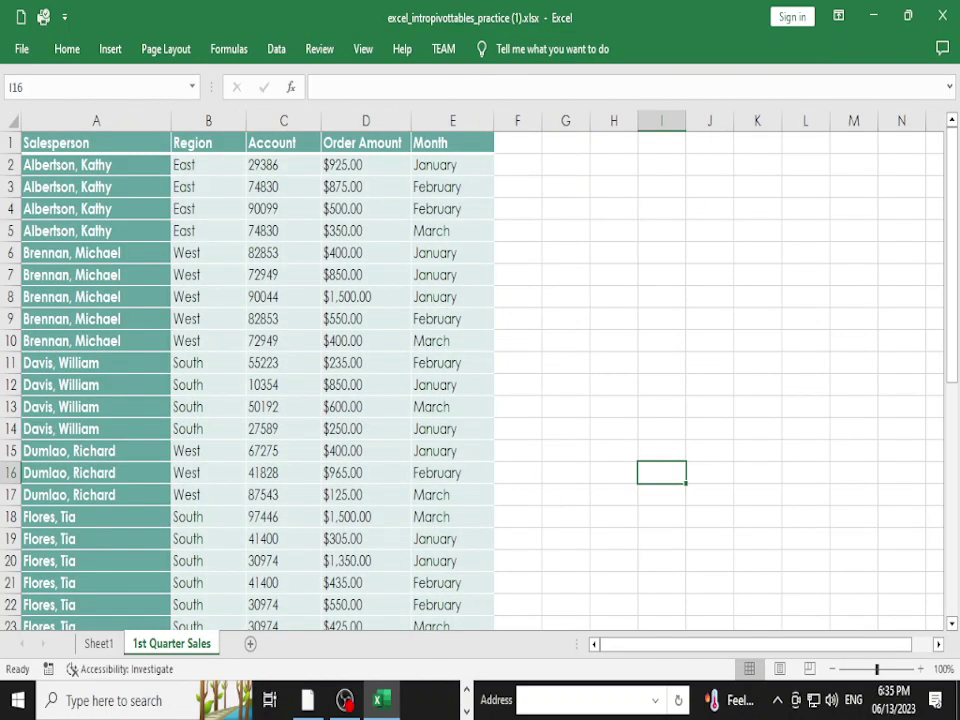
{"action": "key", "text": "ctrl+Page_Up"}
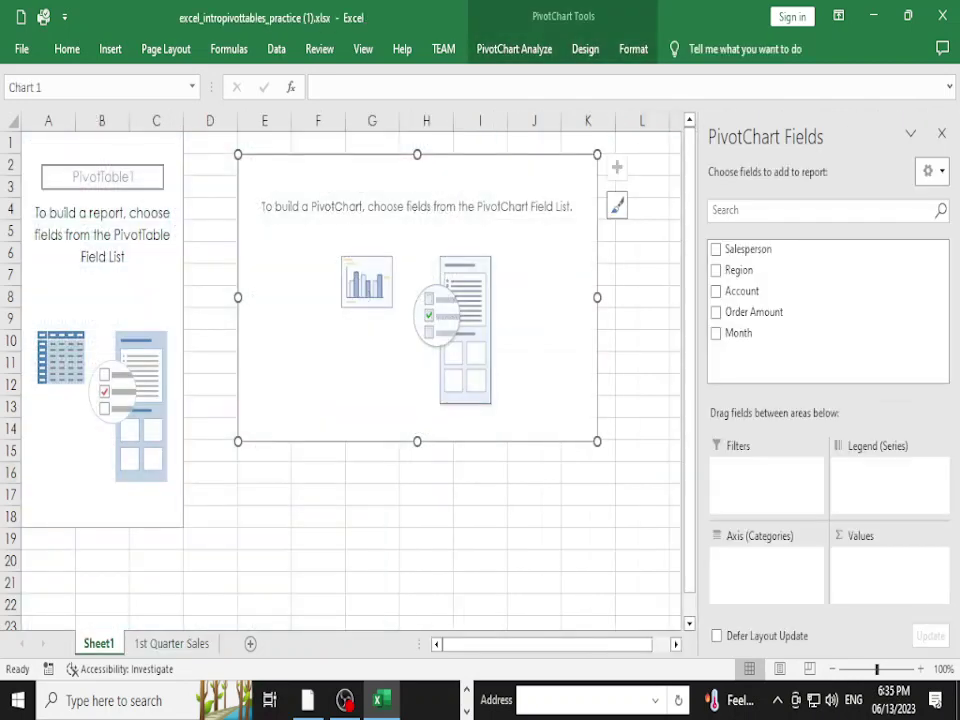
Add Salesperson, Sum of Order Amount and Month, giving per-salesperson monthly totals with a 23565 grand total
{"action": "left_click", "coordinate": [716, 249]}
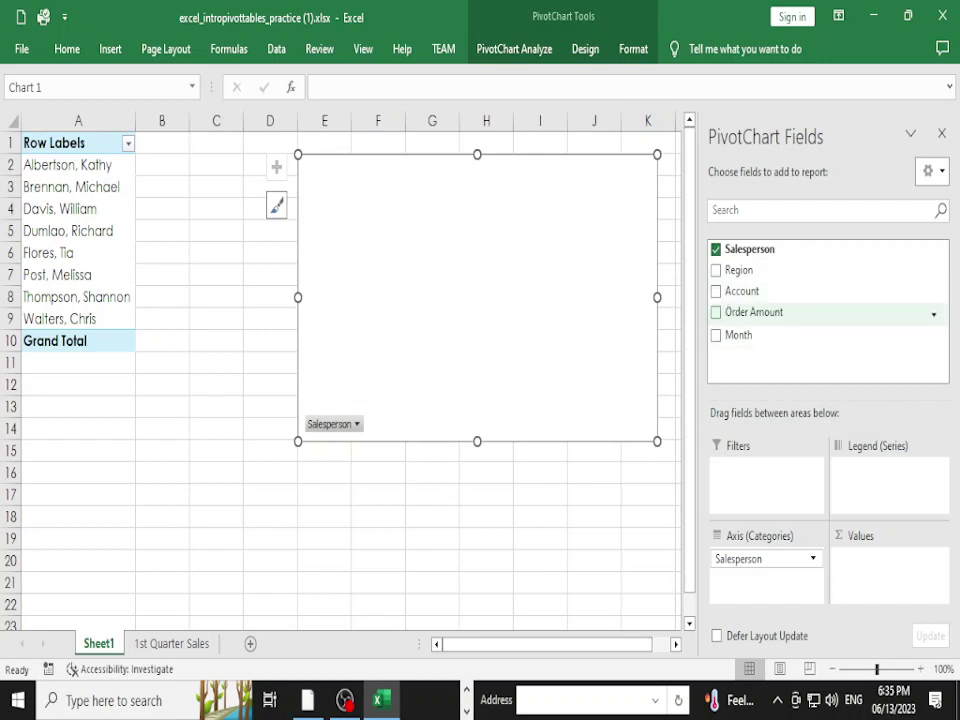
{"action": "left_click", "coordinate": [716, 312]}
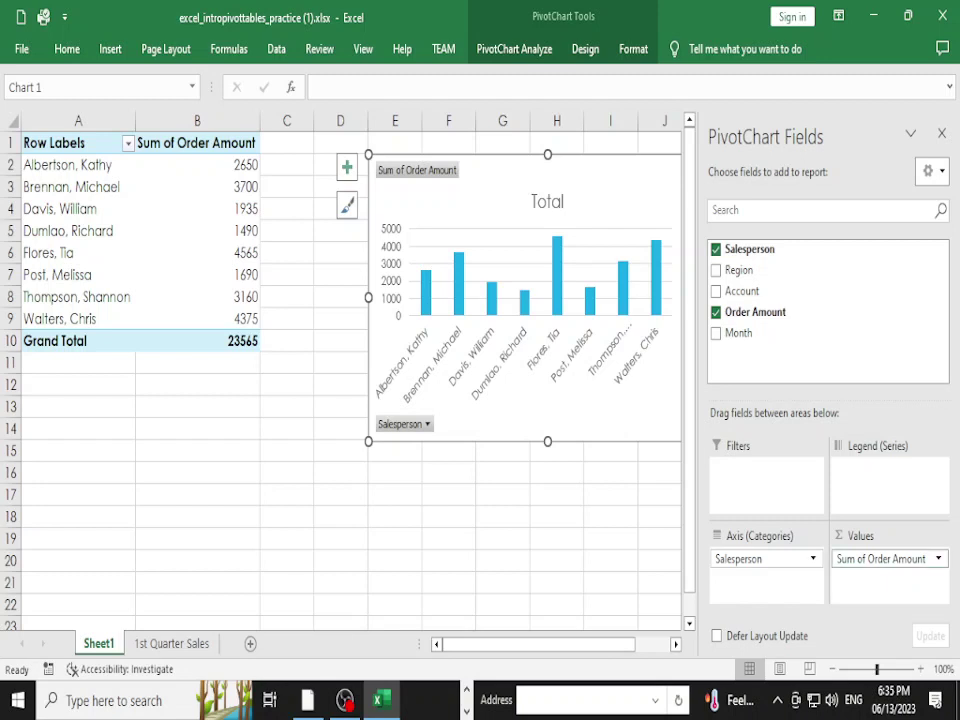
{"action": "left_click", "coordinate": [938, 558]}
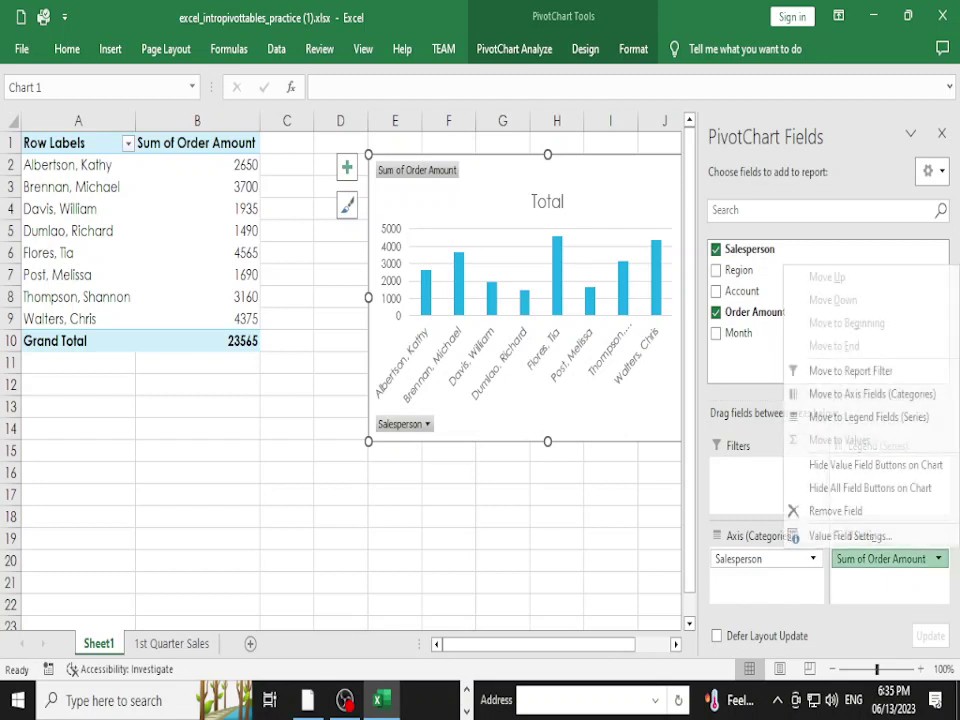
{"action": "key", "text": "Escape"}
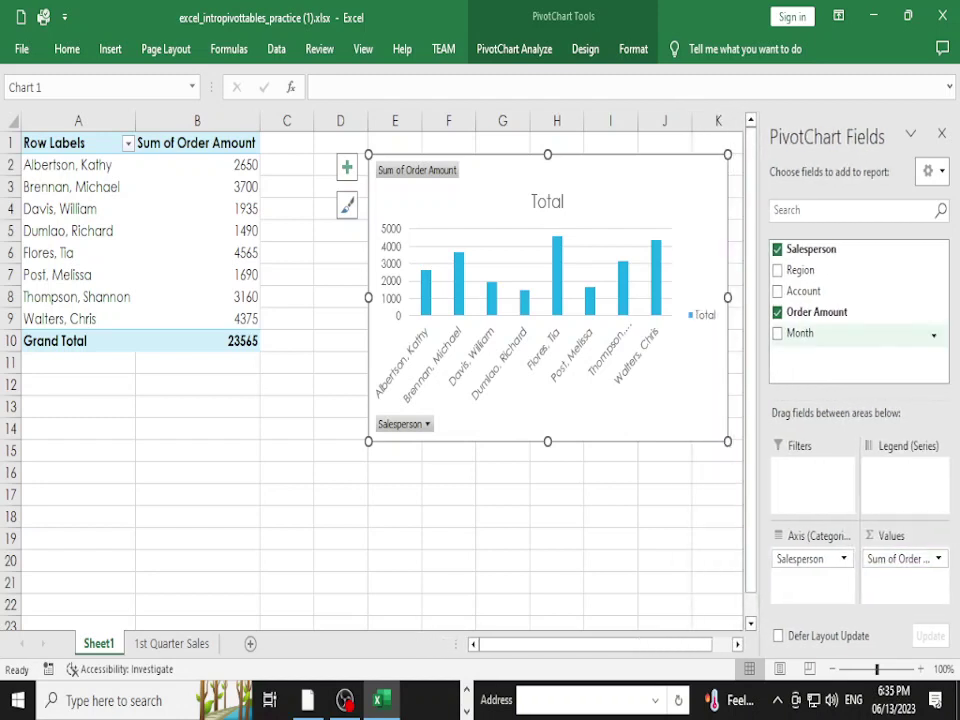
{"action": "left_click", "coordinate": [800, 333]}
{"action": "left_click", "coordinate": [778, 334]}
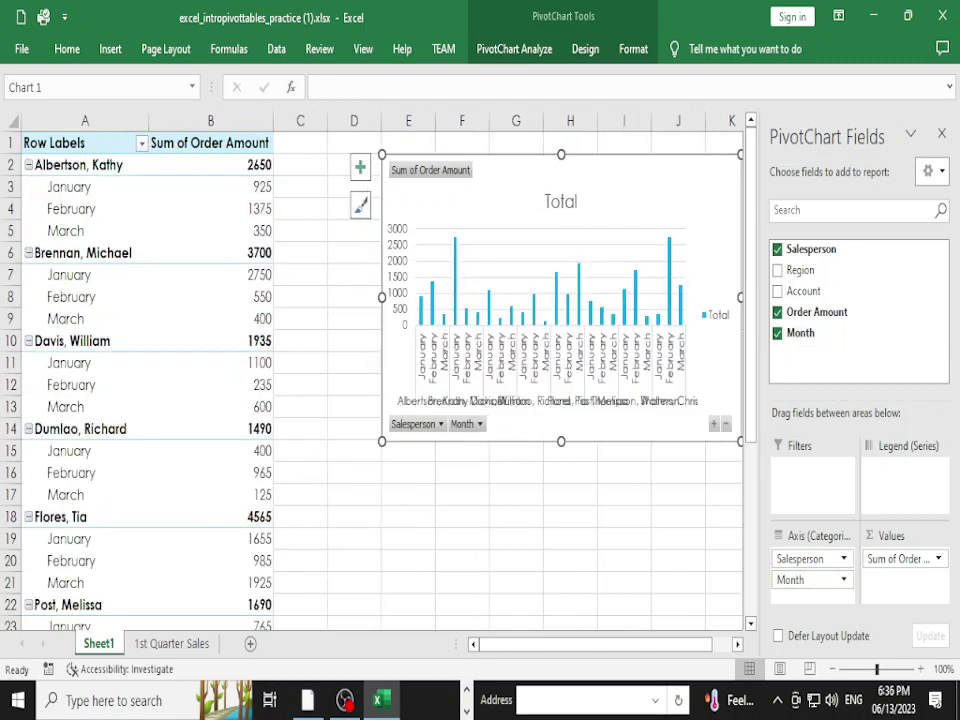
Make Month the chart series, move the chart below the table near row 14, and inspect the grand totals
{"action": "left_click_drag", "start_coordinate": [810, 579], "coordinate": [905, 485]}
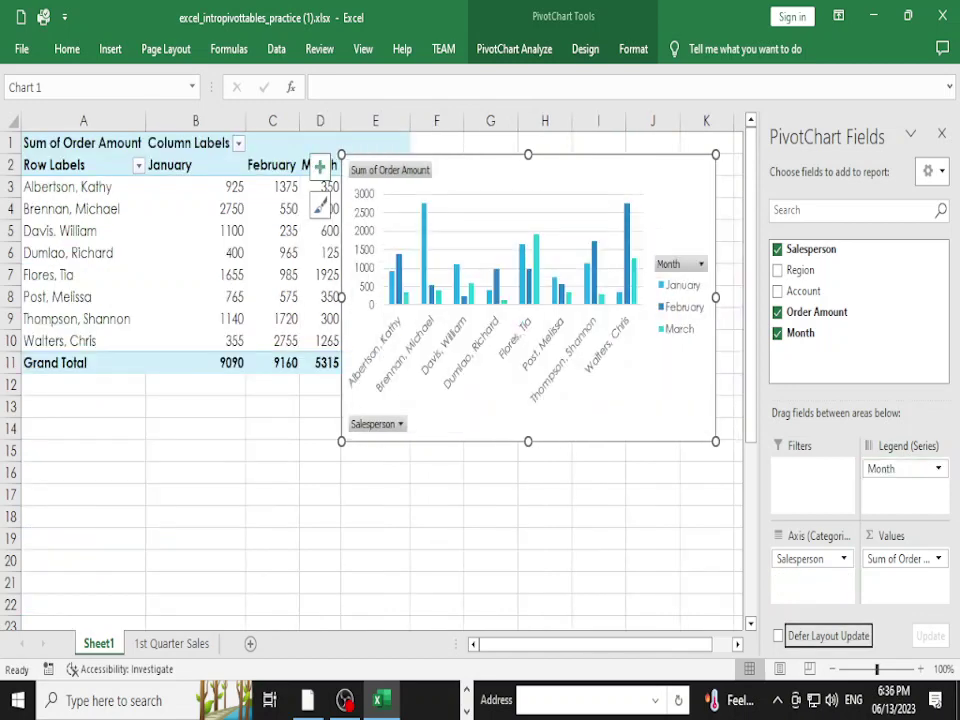
{"action": "left_click_drag", "start_coordinate": [450, 180], "coordinate": [466, 455]}
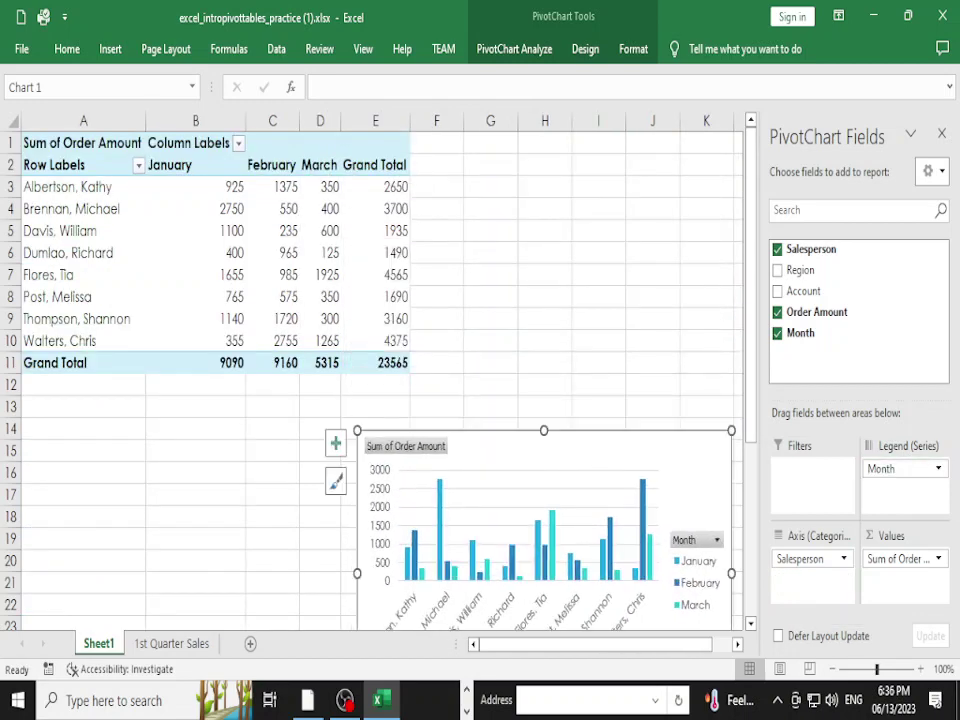
{"action": "left_click", "coordinate": [272, 164]}
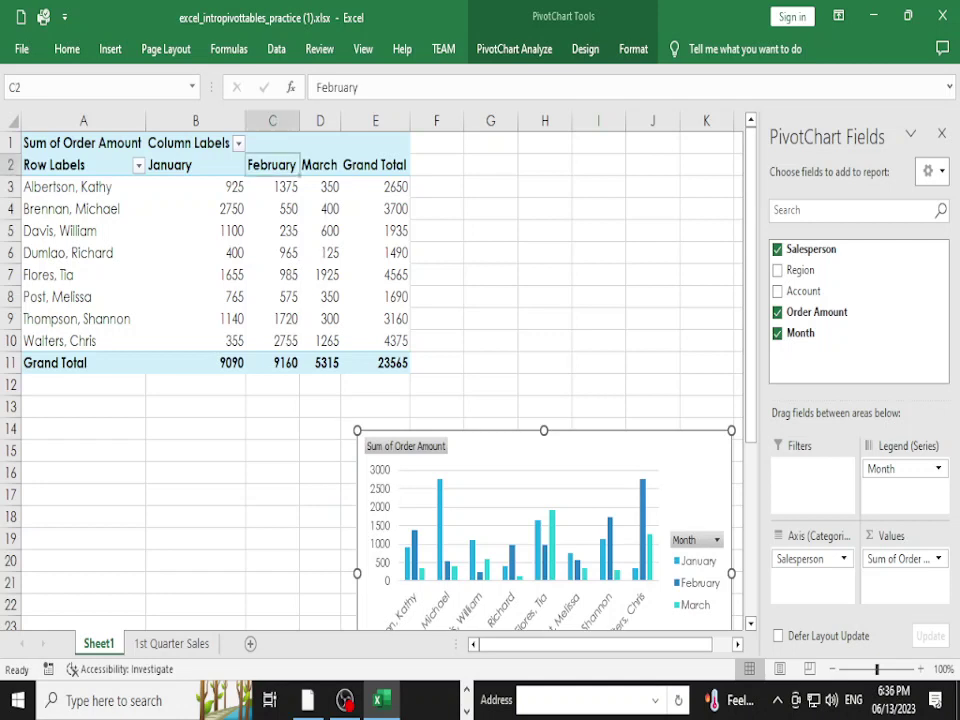
{"action": "left_click", "coordinate": [320, 164]}
{"action": "left_click", "coordinate": [375, 186]}
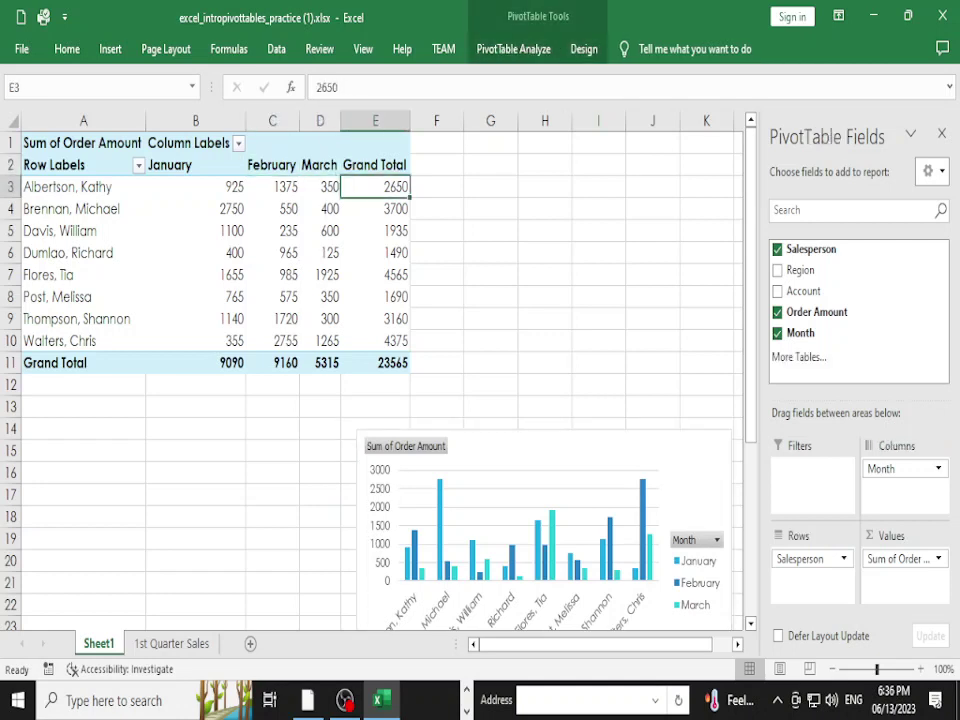
{"action": "left_click", "coordinate": [375, 296]}
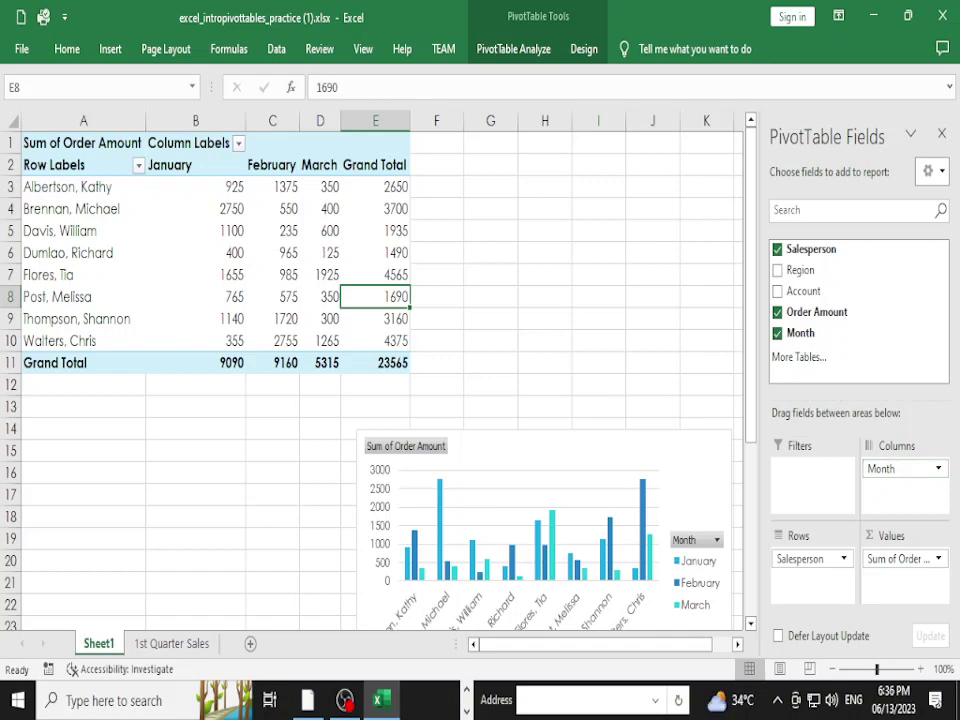
Move Month back under Salesperson and collapse all eight salespersons to their totals
{"action": "left_click_drag", "start_coordinate": [902, 468], "coordinate": [811, 580]}
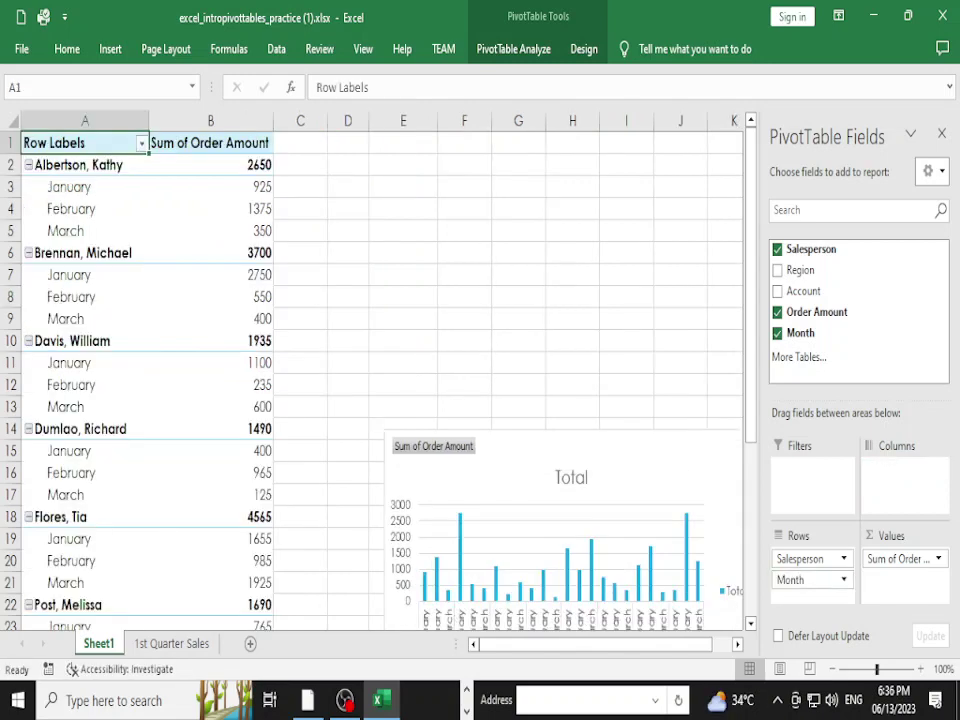
{"action": "left_click", "coordinate": [28, 164]}
{"action": "left_click", "coordinate": [28, 186]}
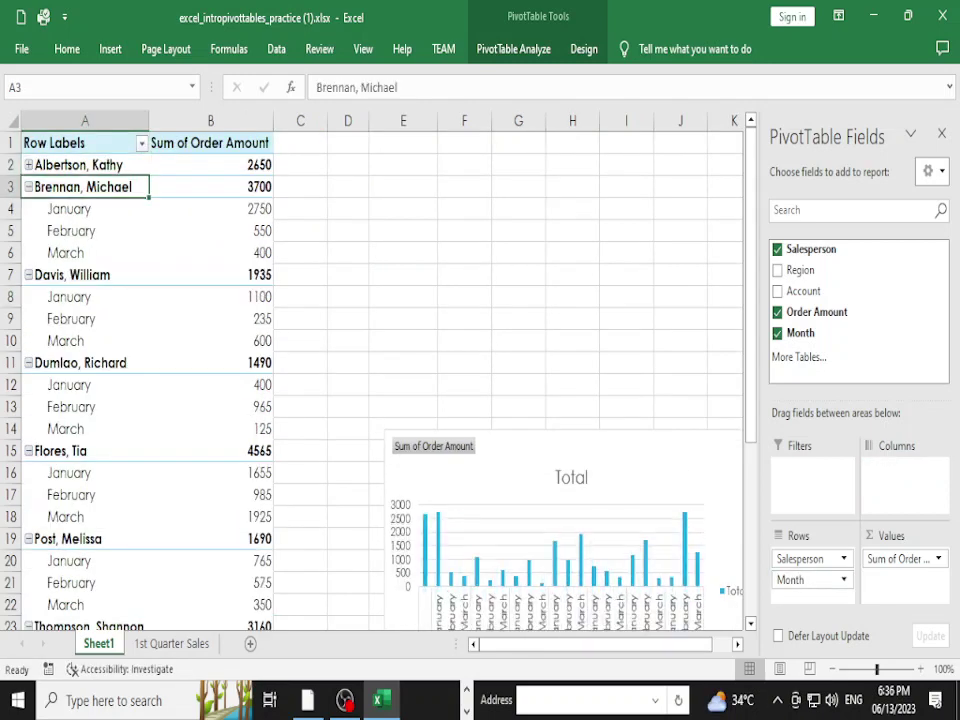
{"action": "left_click", "coordinate": [28, 208]}
{"action": "left_click", "coordinate": [28, 230]}
{"action": "left_click", "coordinate": [28, 252]}
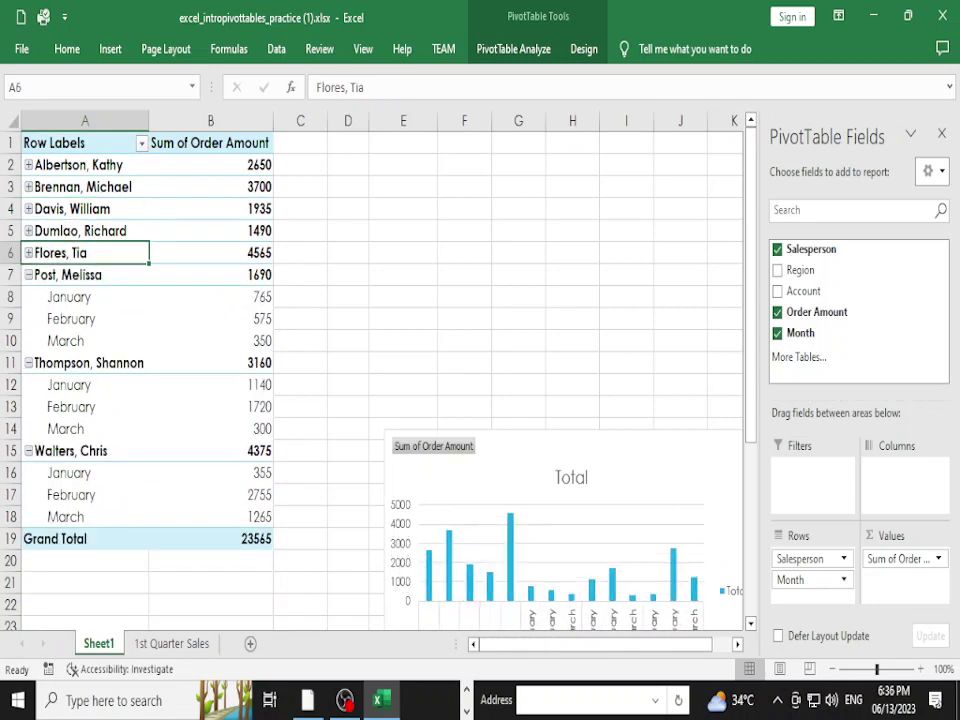
{"action": "left_click", "coordinate": [28, 274]}
{"action": "left_click", "coordinate": [28, 296]}
{"action": "left_click", "coordinate": [28, 318]}
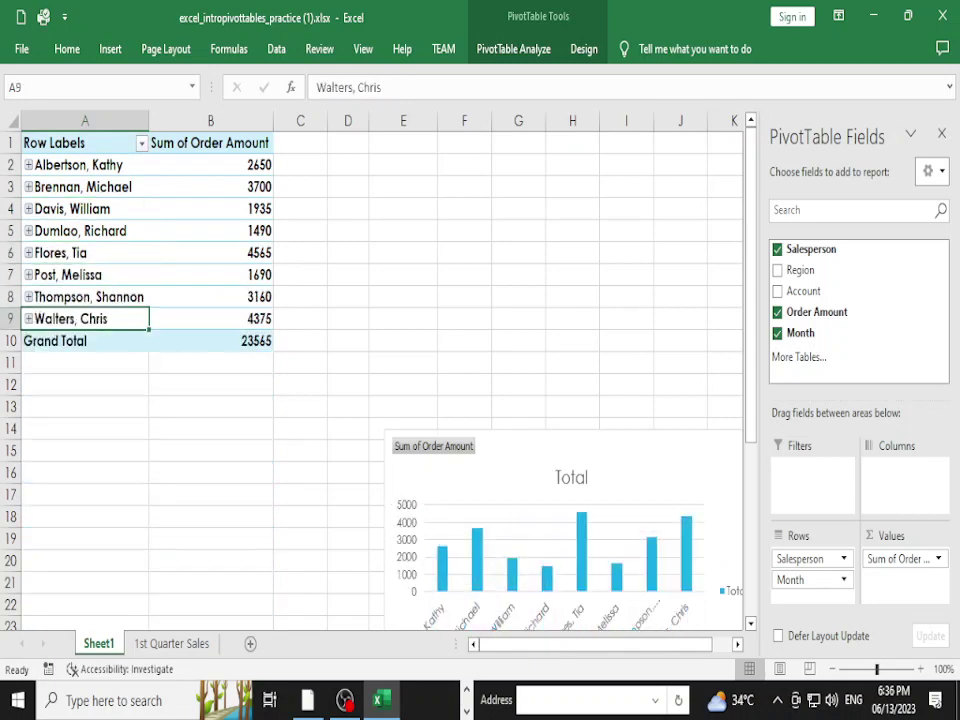
{"action": "left_click", "coordinate": [210, 450]}
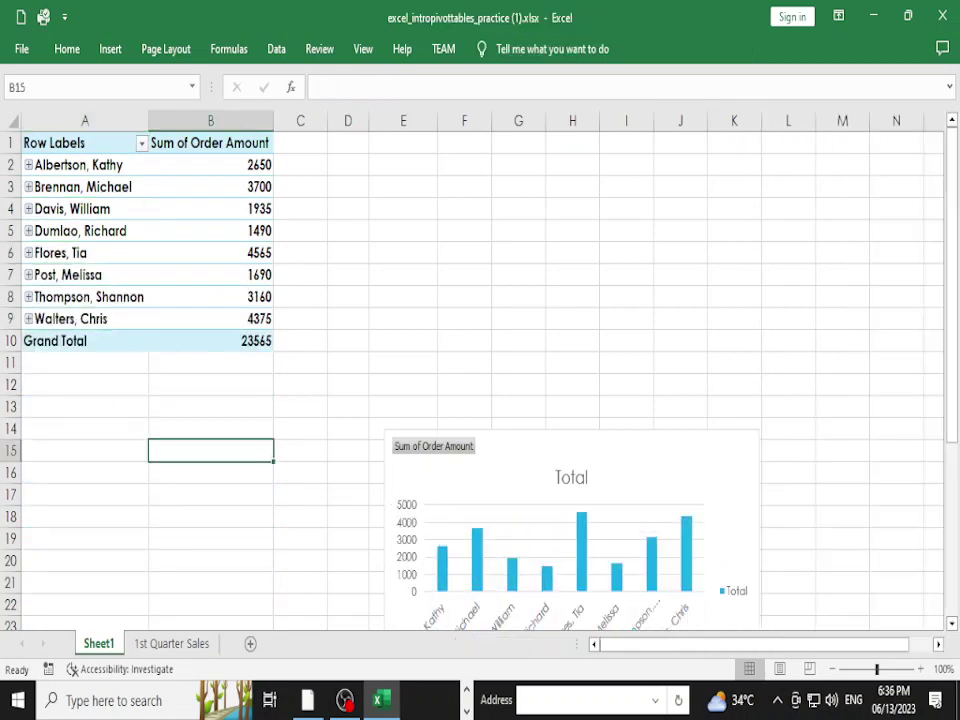
{"action": "left_click", "coordinate": [28, 164]}
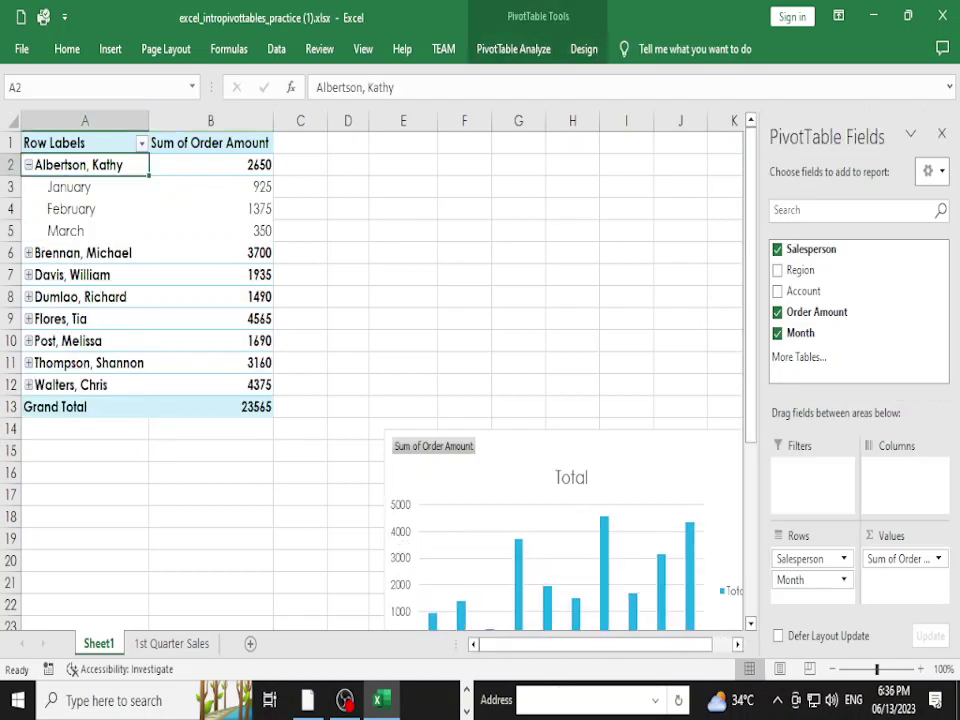
{"action": "left_click", "coordinate": [28, 164]}
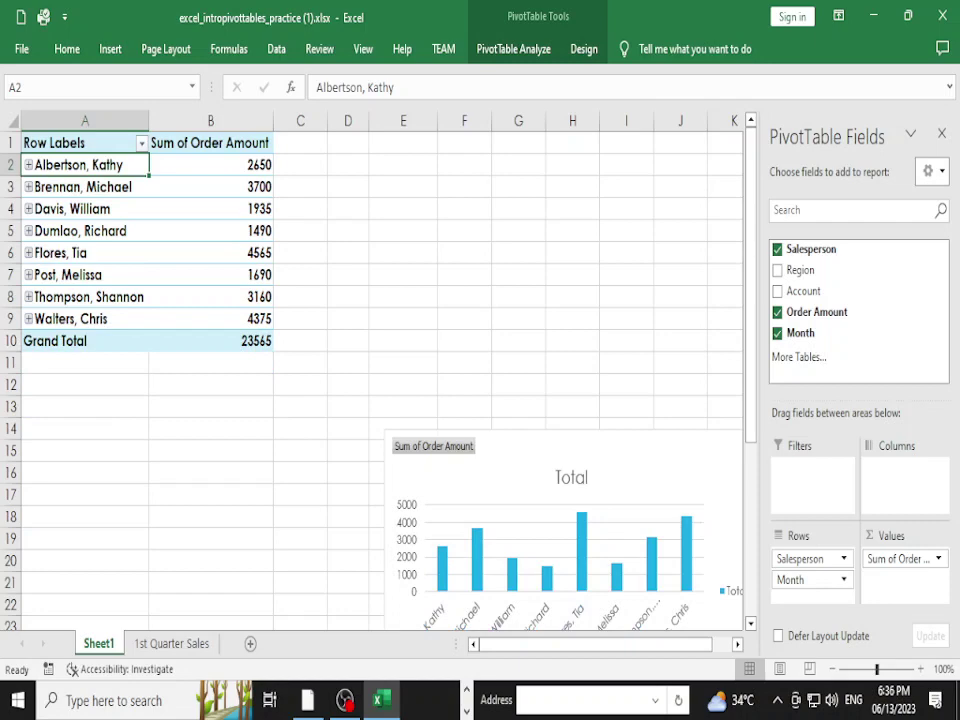
{"action": "mouse_move", "coordinate": [250, 166]}
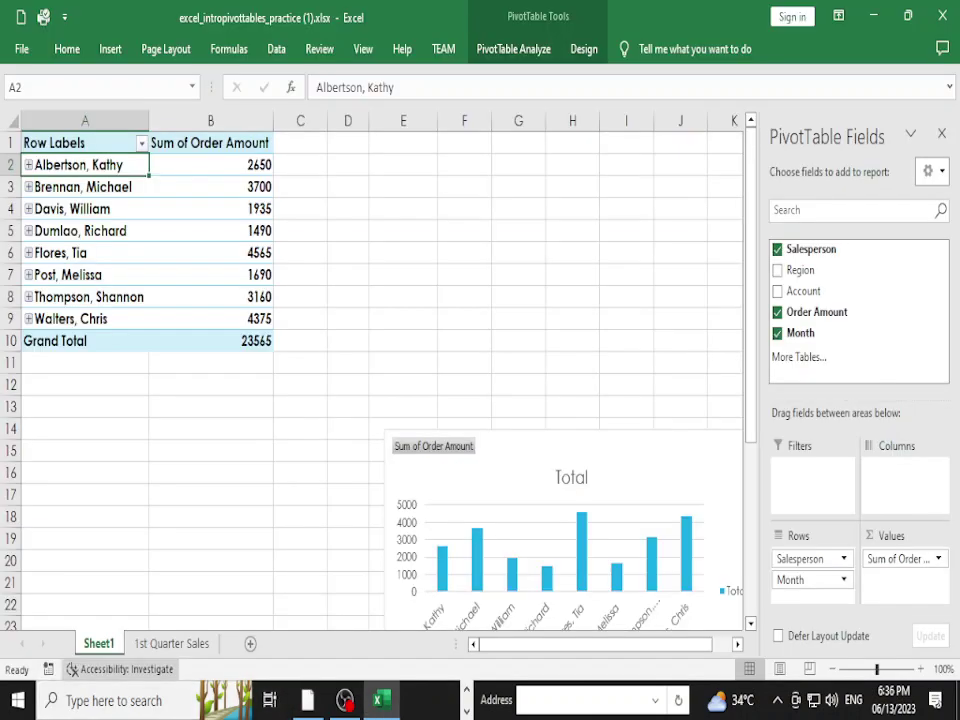
{"action": "key", "text": "ctrl+Page_Down"}
{"action": "left_click", "coordinate": [283, 252]}
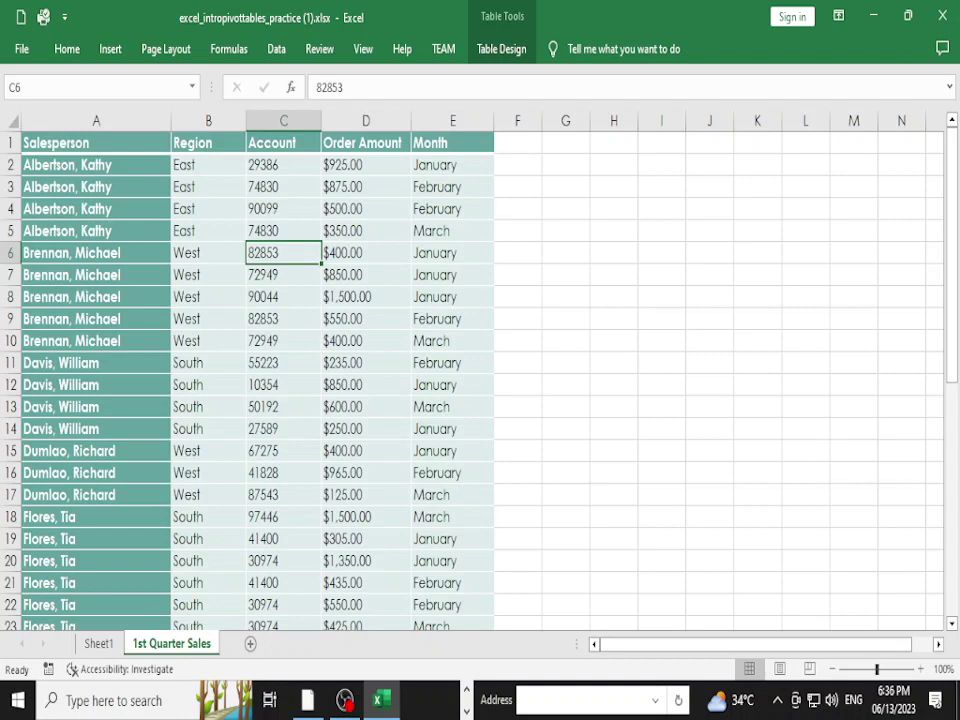
{"action": "mouse_move", "coordinate": [365, 164]}
{"action": "left_mouse_down"}
{"action": "mouse_move", "coordinate": [365, 252]}
{"action": "mouse_move", "coordinate": [365, 230]}
{"action": "left_mouse_up"}
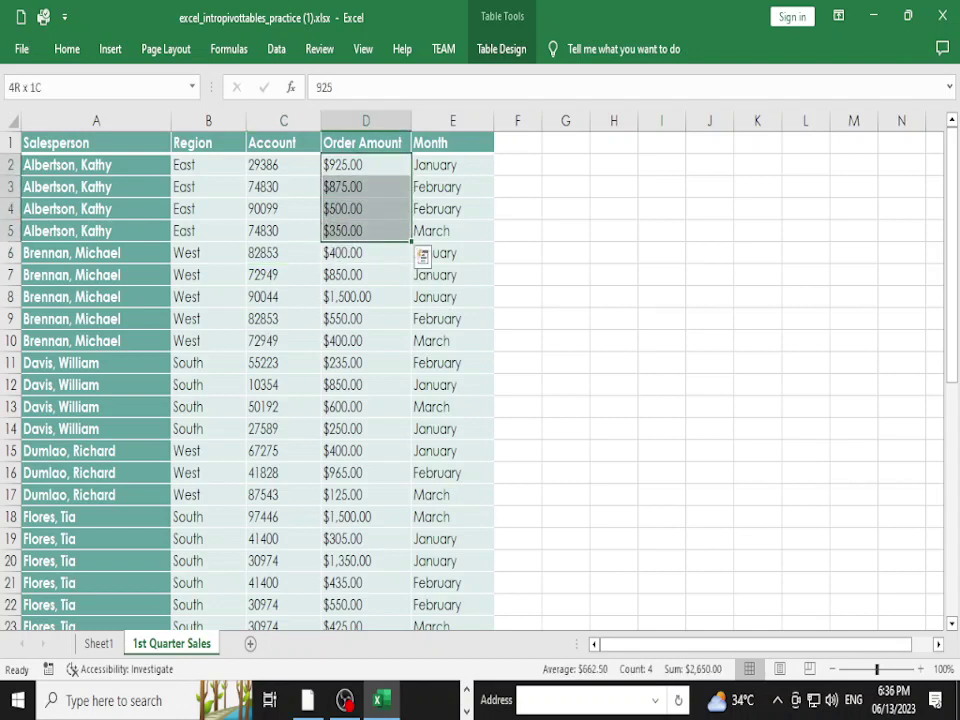
{"action": "left_click", "coordinate": [362, 142]}
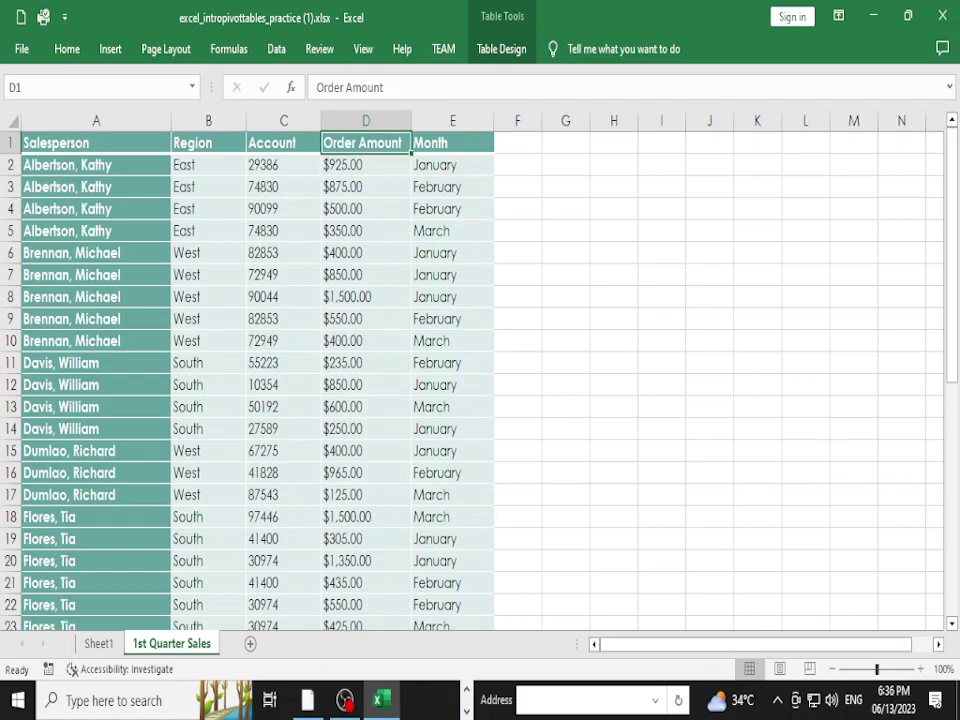
{"action": "key", "text": "alt+Tab"}
{"action": "key", "text": "alt+Tab"}
Return to the PivotTable on Sheet1 and select the salesperson row labels
{"action": "key", "text": "ctrl+Page_Up"}
{"action": "left_click", "coordinate": [300, 252]}
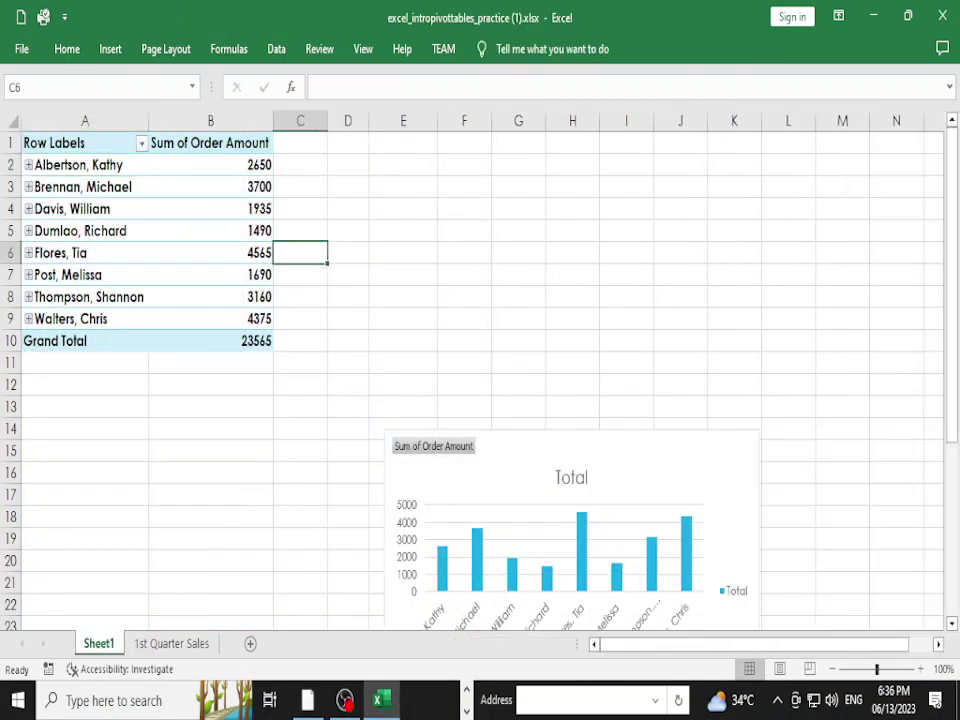
{"action": "left_click", "coordinate": [572, 318]}
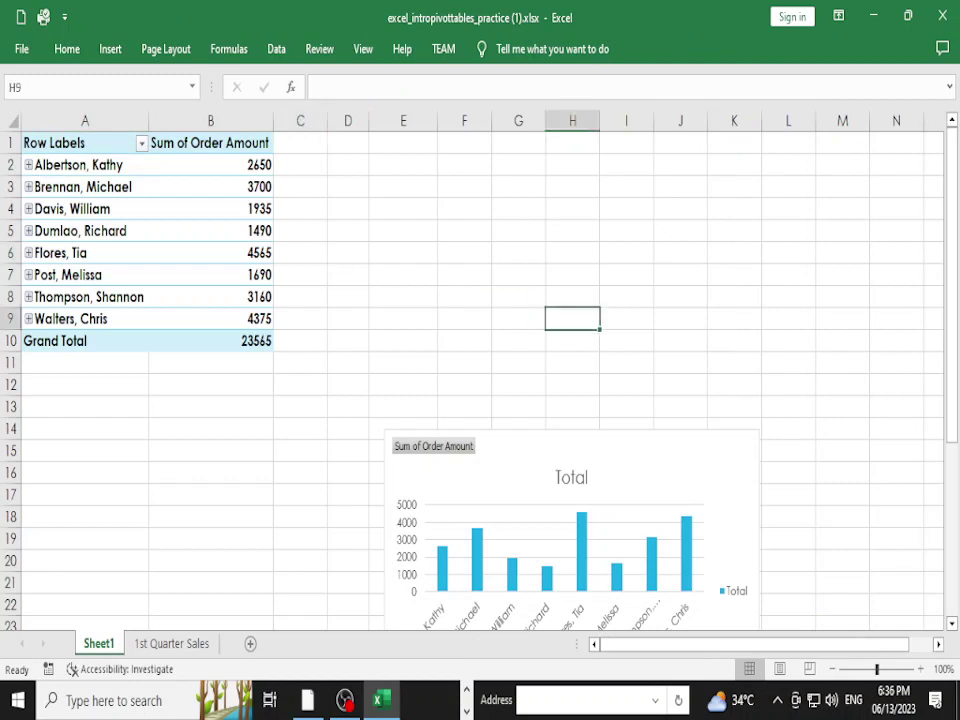
{"action": "left_click", "coordinate": [210, 164]}
{"action": "left_click", "coordinate": [26, 208]}
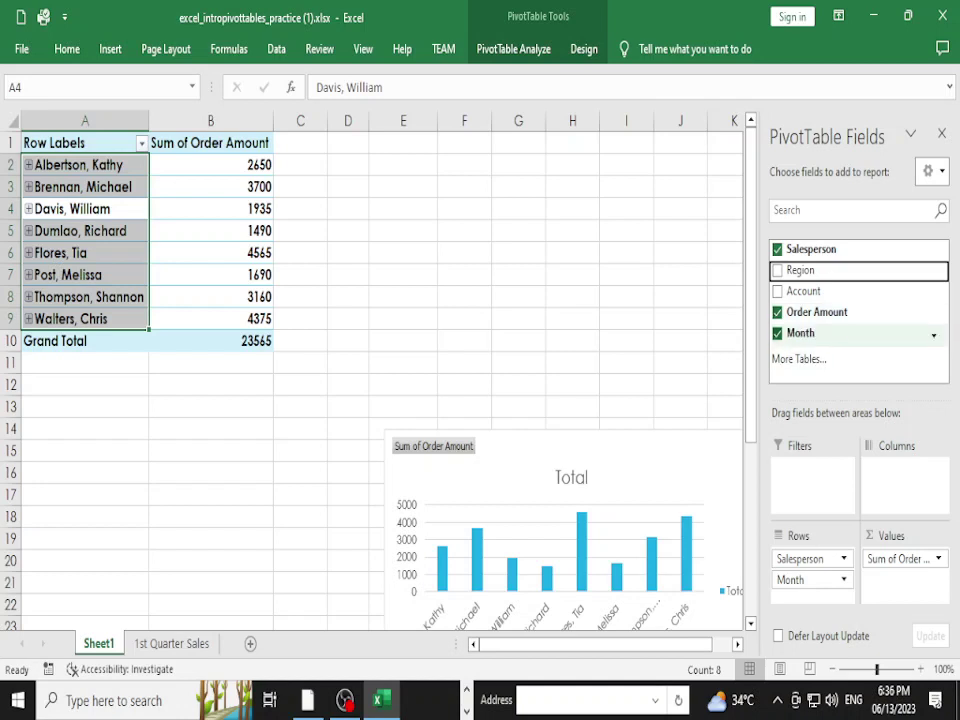
Replace Month with Region in the rows and expand five salespersons to show their regions
{"action": "left_click", "coordinate": [778, 334]}
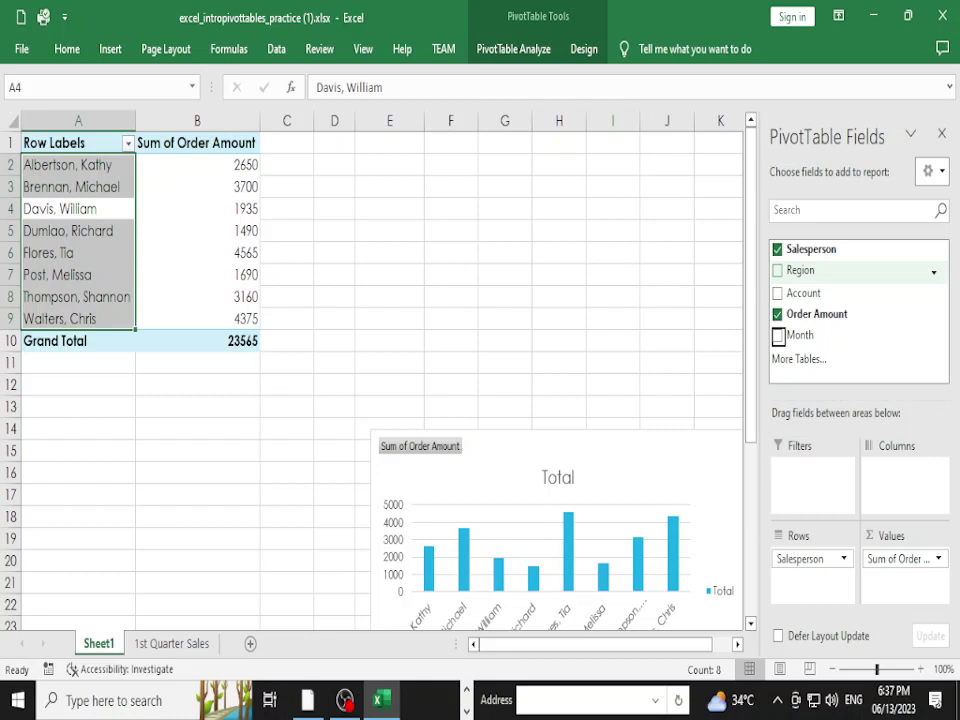
{"action": "left_click", "coordinate": [778, 270]}
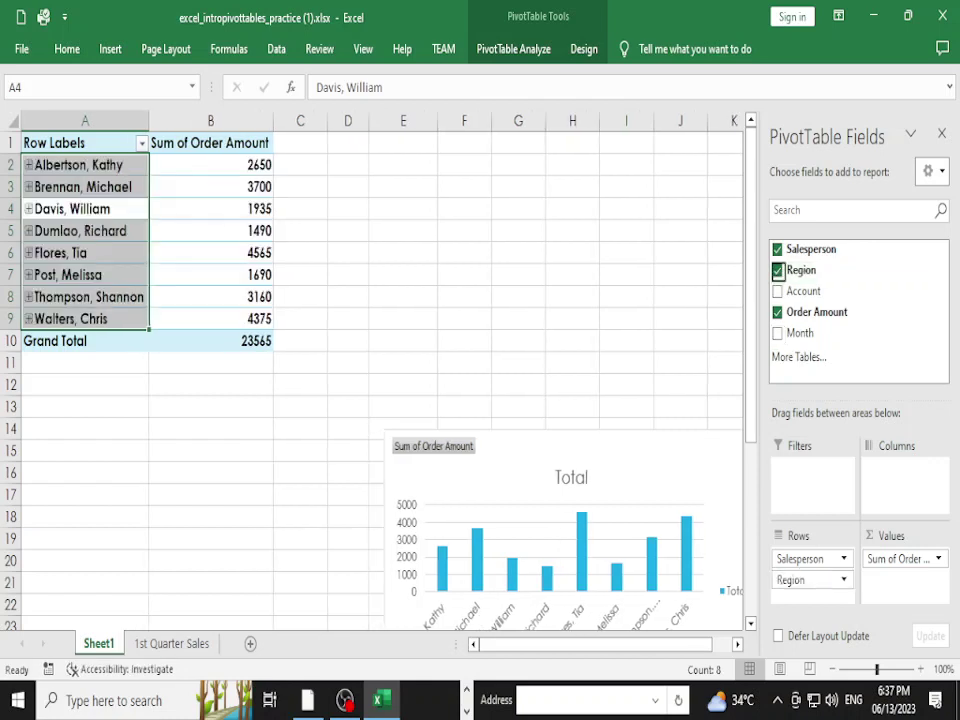
{"action": "left_click", "coordinate": [78, 165]}
{"action": "left_click", "coordinate": [28, 165]}
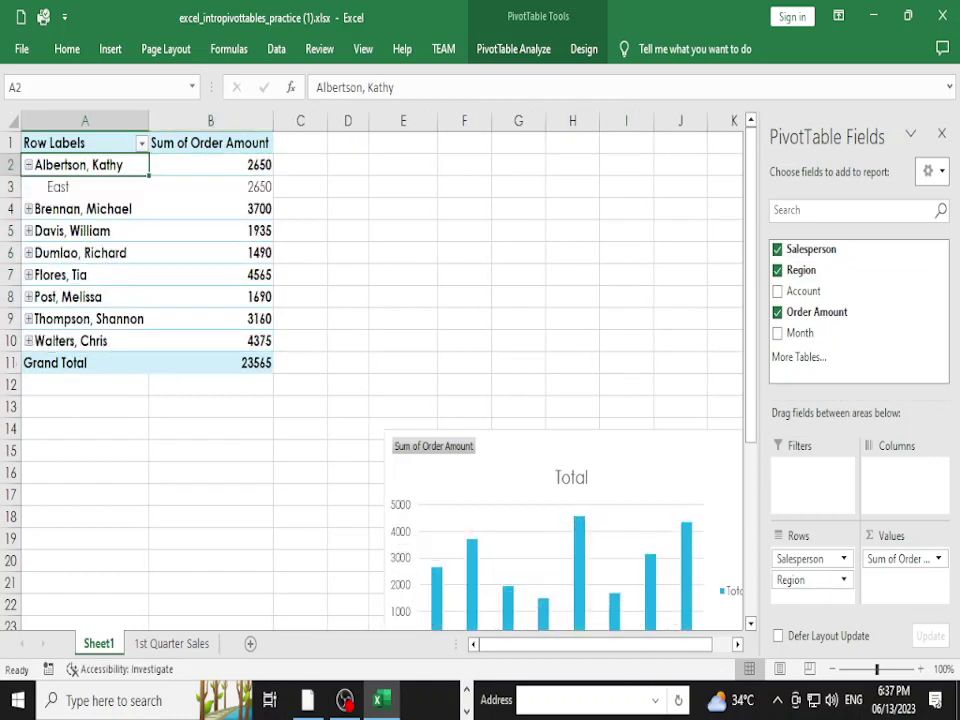
{"action": "mouse_move", "coordinate": [258, 188]}
{"action": "left_click", "coordinate": [28, 209]}
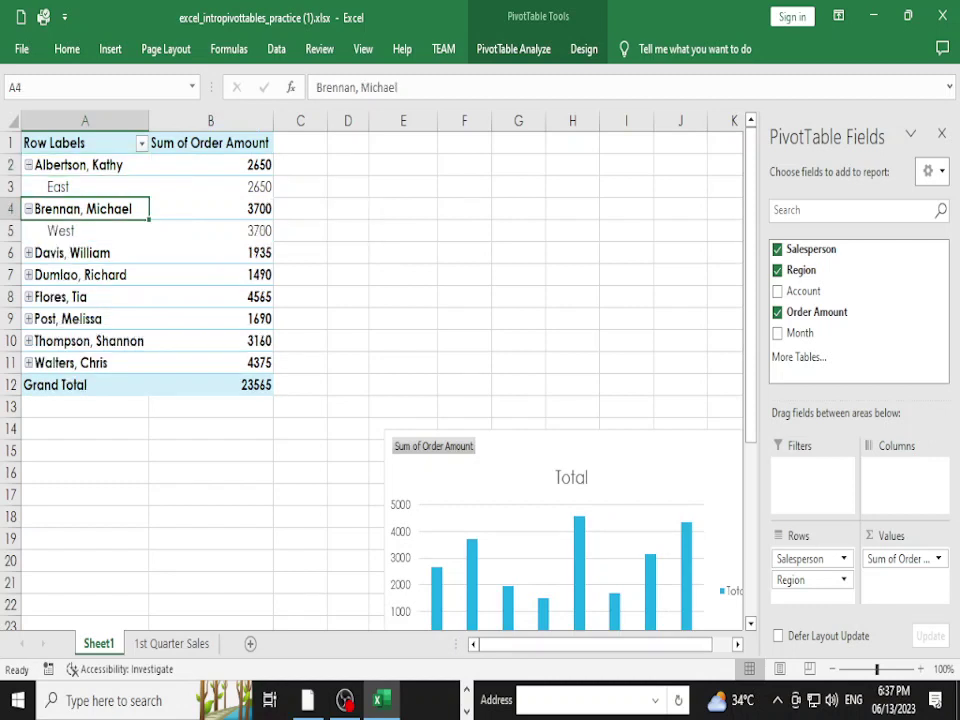
{"action": "left_click", "coordinate": [28, 253]}
{"action": "left_click", "coordinate": [28, 297]}
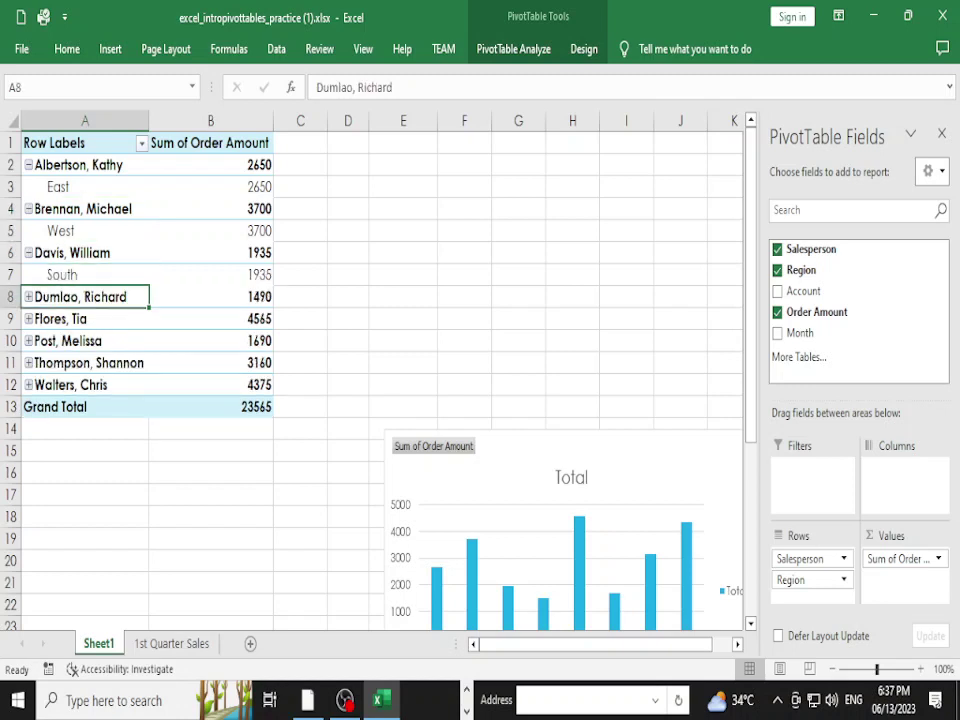
{"action": "left_click", "coordinate": [28, 341]}
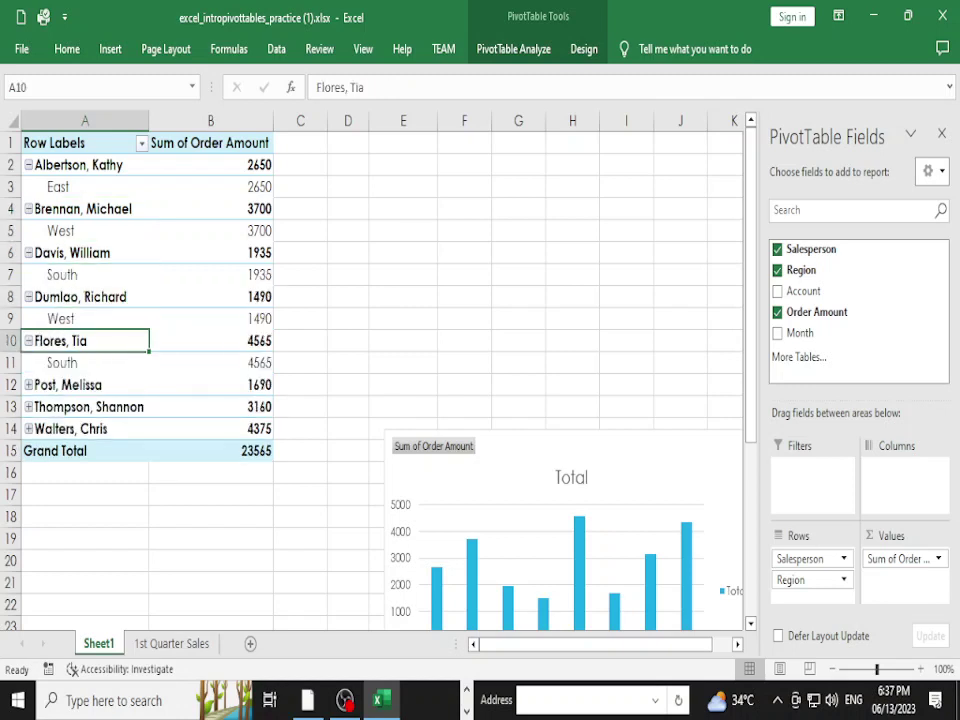
Add Month back beneath each region and review the expanded table
{"action": "left_click", "coordinate": [777, 333]}
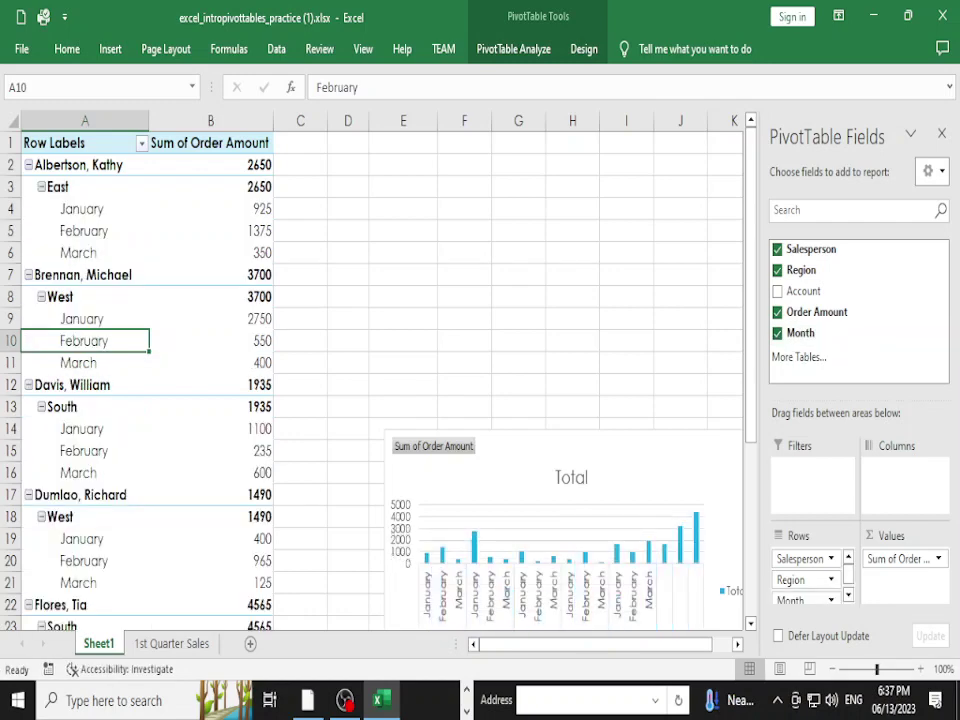
{"action": "scroll", "coordinate": [285, 380], "scroll_direction": "down", "scroll_amount": 2}
{"action": "scroll", "coordinate": [285, 380], "scroll_direction": "down", "scroll_amount": 2}
{"action": "scroll", "coordinate": [285, 380], "scroll_direction": "up", "scroll_amount": 2}
{"action": "scroll", "coordinate": [285, 380], "scroll_direction": "up", "scroll_amount": 2}
Collapse the region groups and every salesperson back to single totals
{"action": "left_click", "coordinate": [41, 406]}
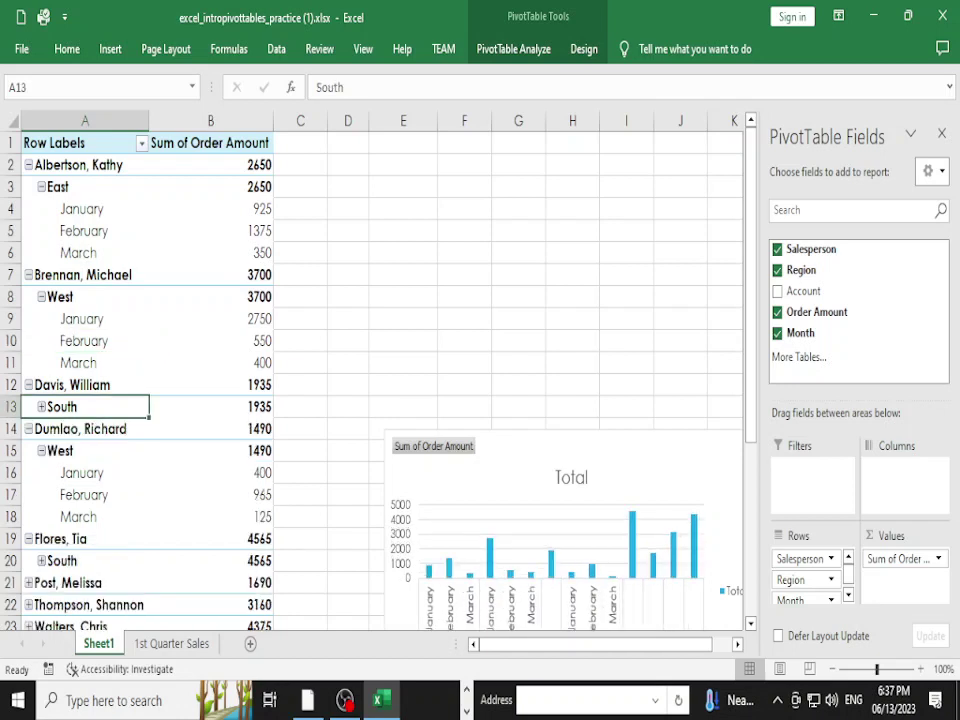
{"action": "left_click", "coordinate": [41, 450]}
{"action": "left_click", "coordinate": [41, 296]}
{"action": "left_click", "coordinate": [28, 274]}
{"action": "left_click", "coordinate": [41, 187]}
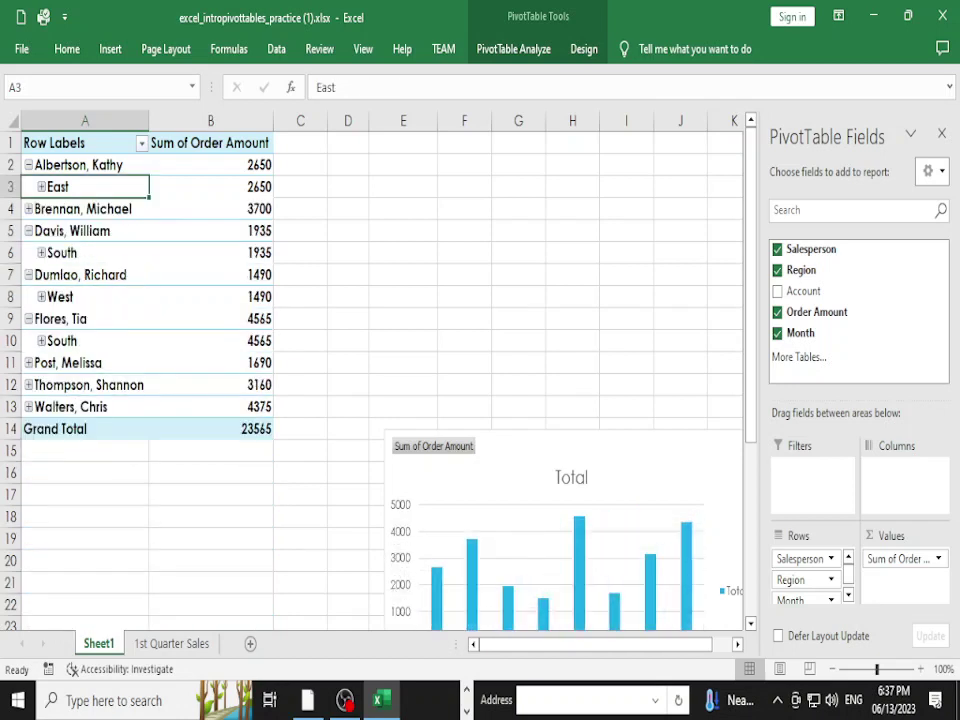
{"action": "left_click", "coordinate": [28, 165]}
{"action": "left_click", "coordinate": [28, 209]}
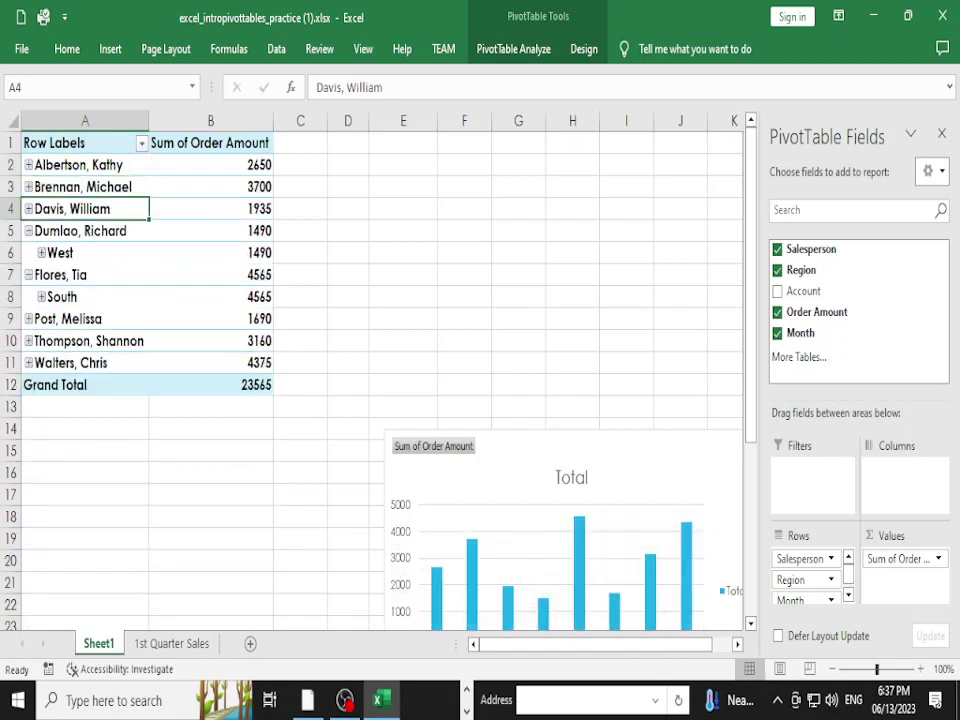
{"action": "left_click", "coordinate": [28, 231]}
{"action": "left_click", "coordinate": [28, 253]}
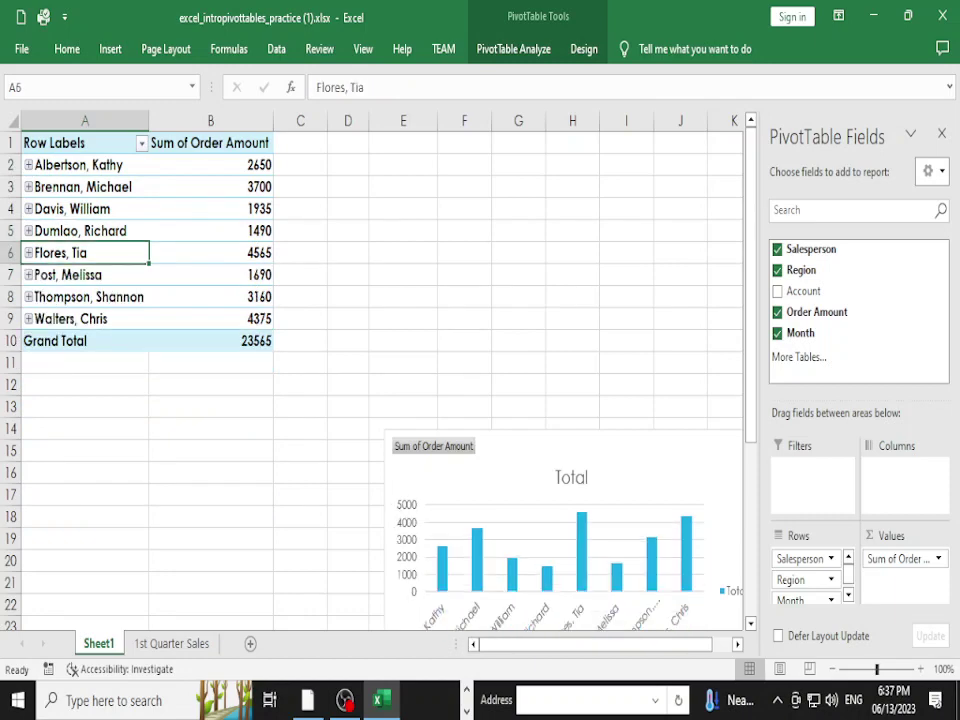
Check the Account column on the 1st Quarter Sales sheet against the tutorial, then return to Sheet1
{"action": "key", "text": "alt+Tab"}
{"action": "key", "text": "alt+Tab"}
{"action": "key", "text": "ctrl+Page_Down"}
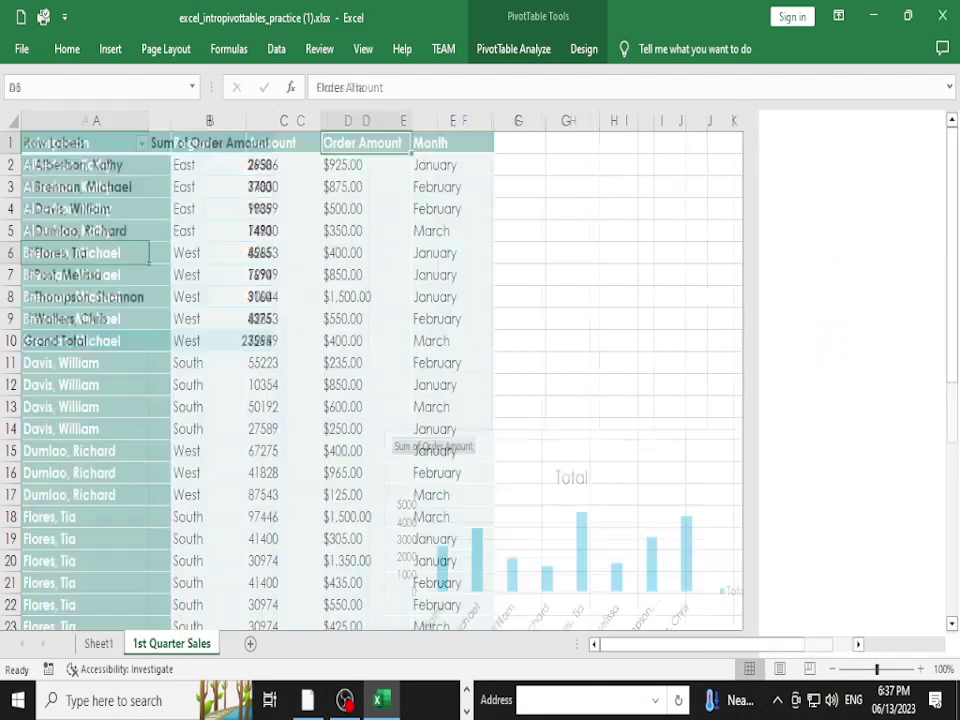
{"action": "left_click", "coordinate": [283, 143]}
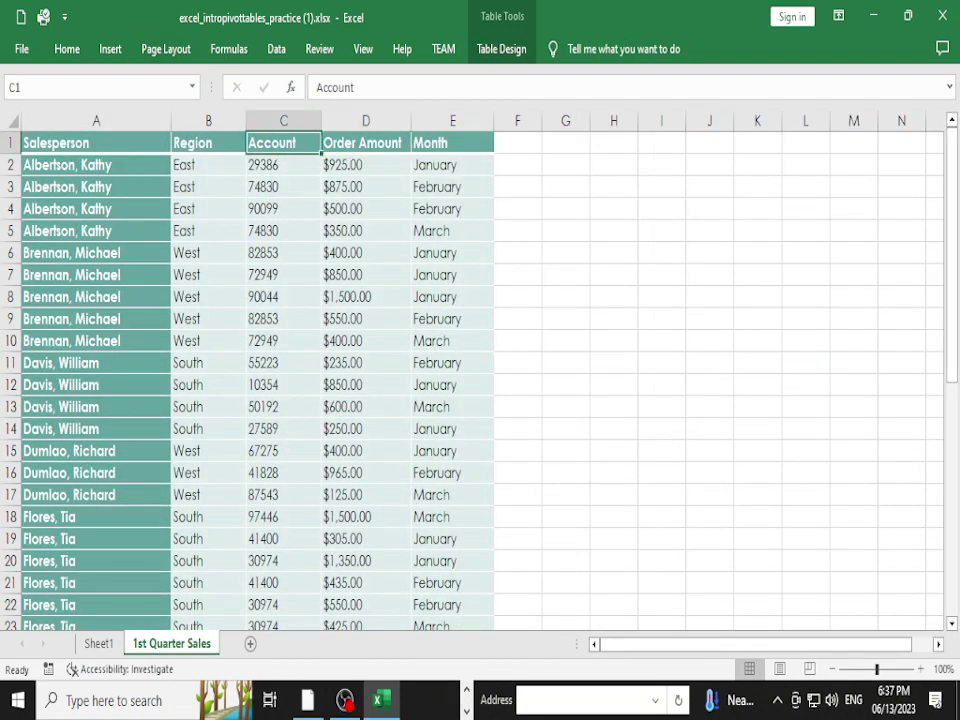
{"action": "key", "text": "alt+Tab"}
{"action": "key", "text": "alt+Tab"}
{"action": "key", "text": "ctrl+Page_Up"}
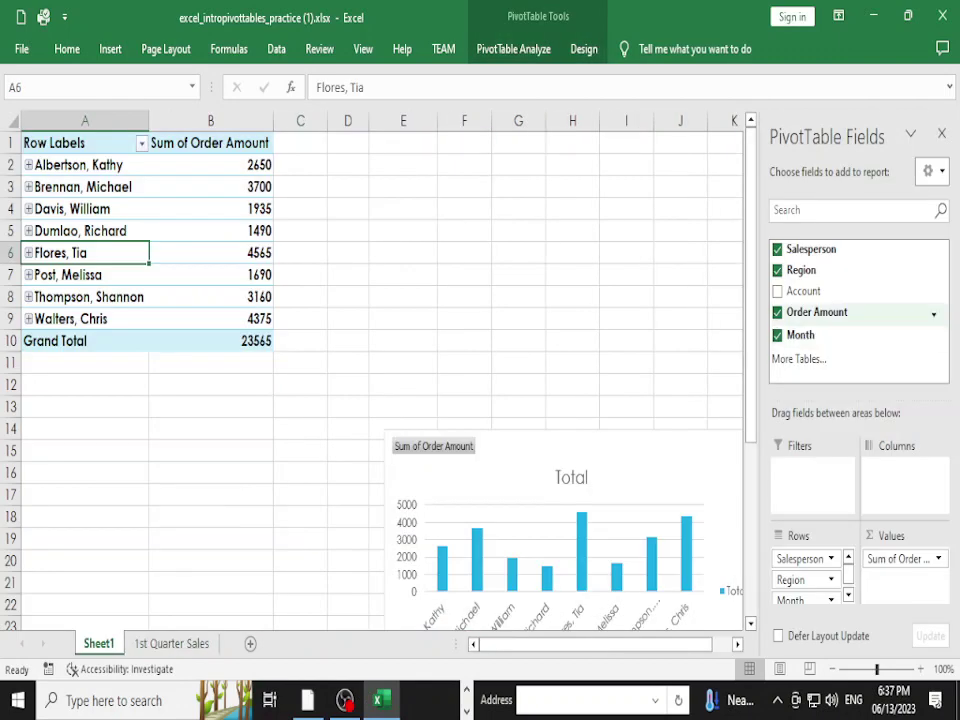
Sum Account per salesperson, removing Month, Order Amount and Region from the PivotTable
{"action": "left_click", "coordinate": [777, 291]}
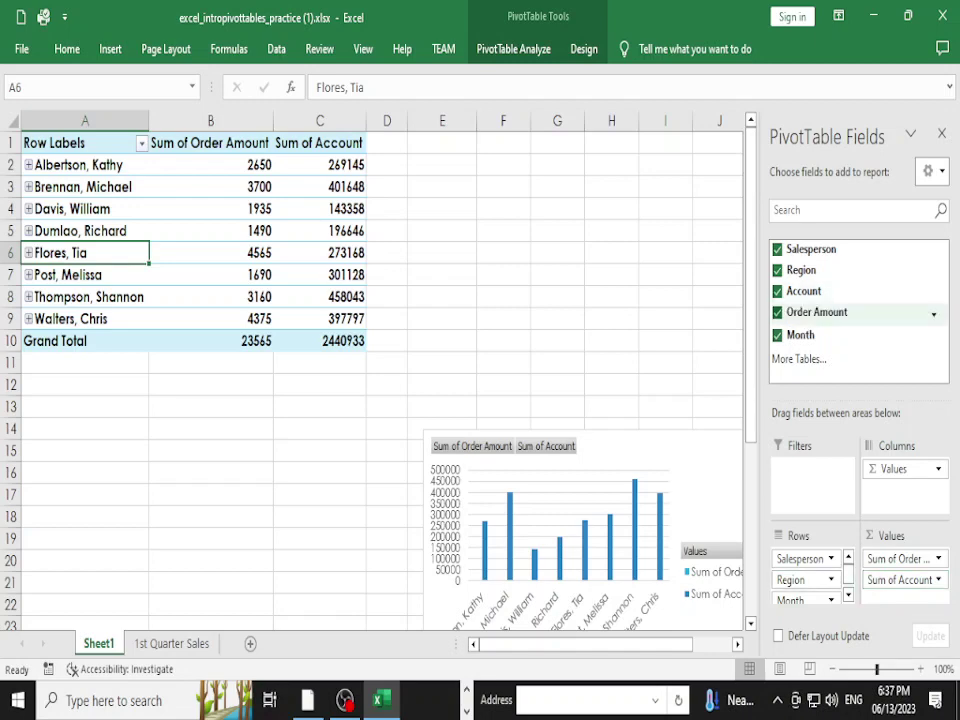
{"action": "left_click", "coordinate": [777, 335]}
{"action": "left_click", "coordinate": [777, 313]}
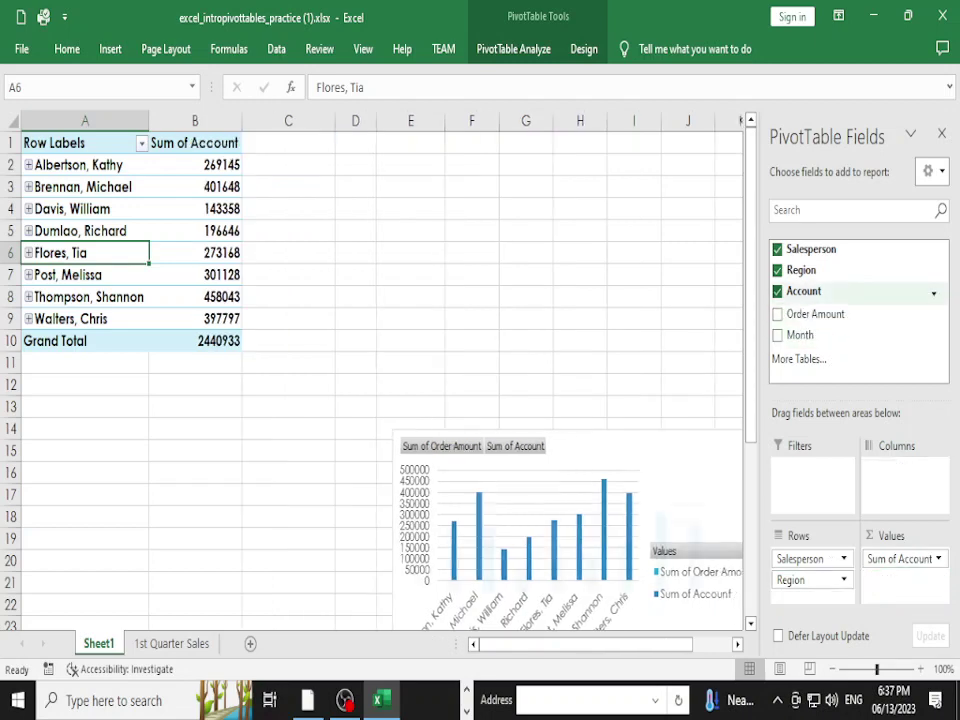
{"action": "left_click", "coordinate": [777, 270]}
{"action": "left_click", "coordinate": [777, 293]}
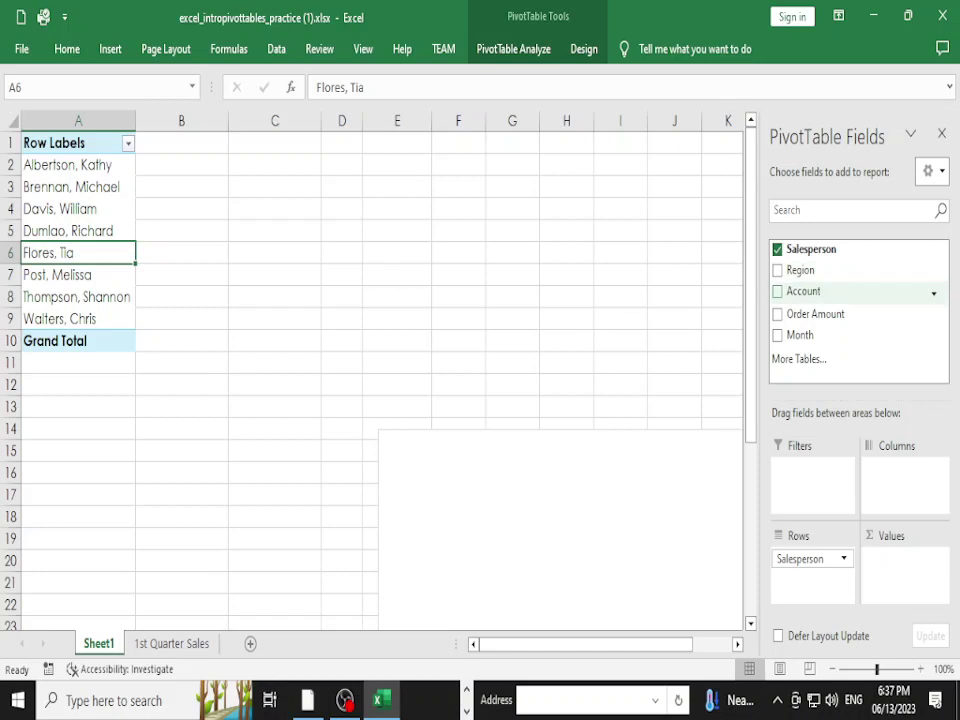
{"action": "left_click", "coordinate": [777, 291]}
{"action": "left_click", "coordinate": [190, 165]}
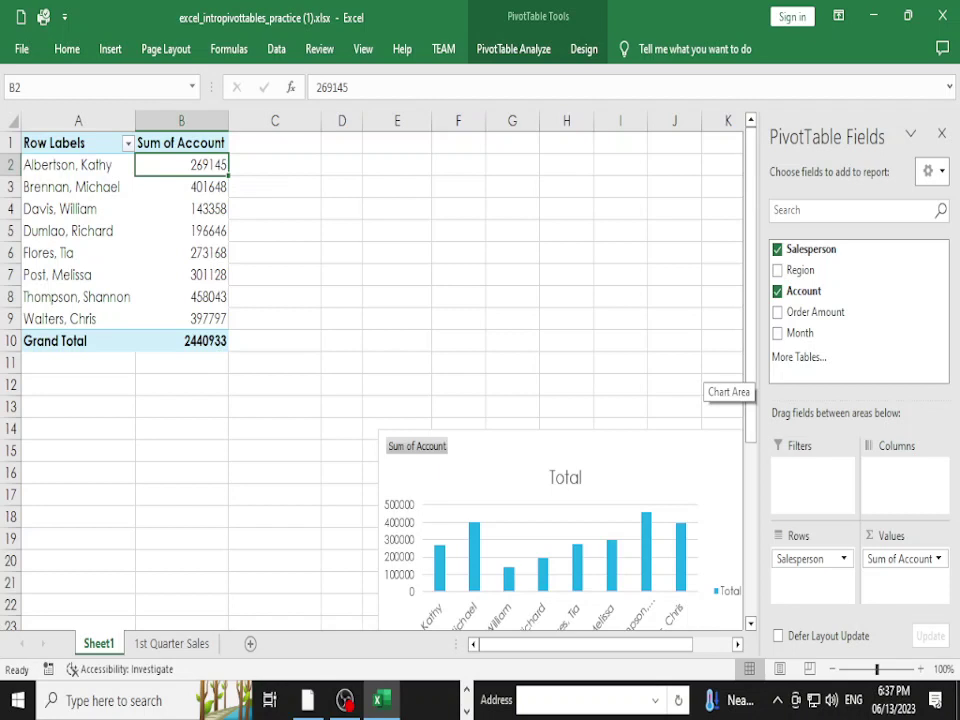
{"action": "key", "text": "Delete"}
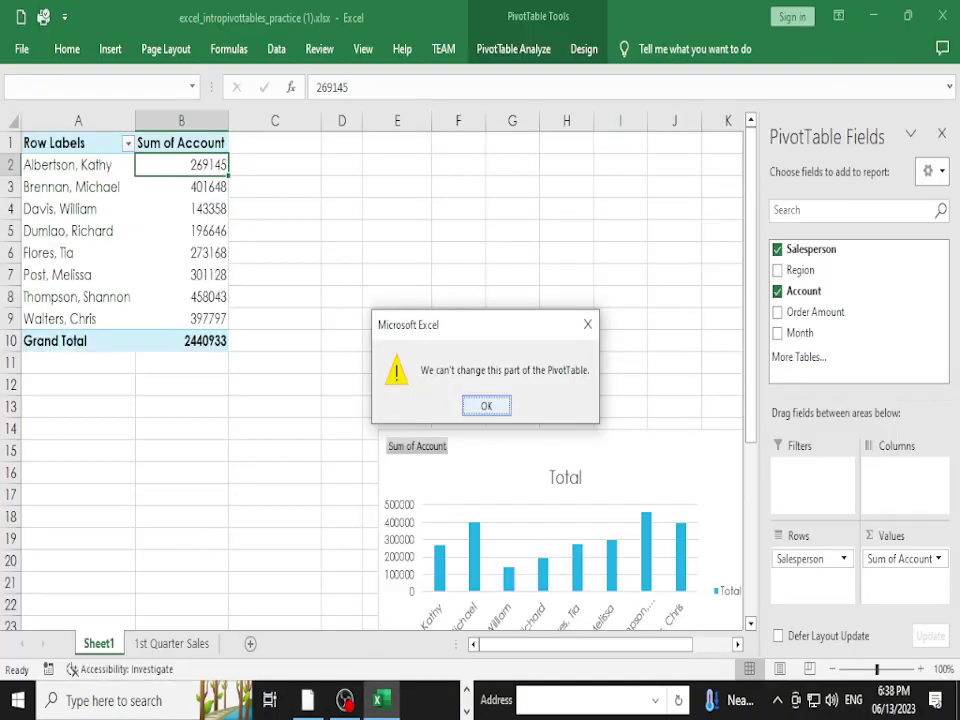
{"action": "key", "text": "Return"}
{"action": "key", "text": "ctrl+Page_Down"}
Inspect the first salesperson's account numbers and order amounts in the source data
{"action": "left_click", "coordinate": [283, 164]}
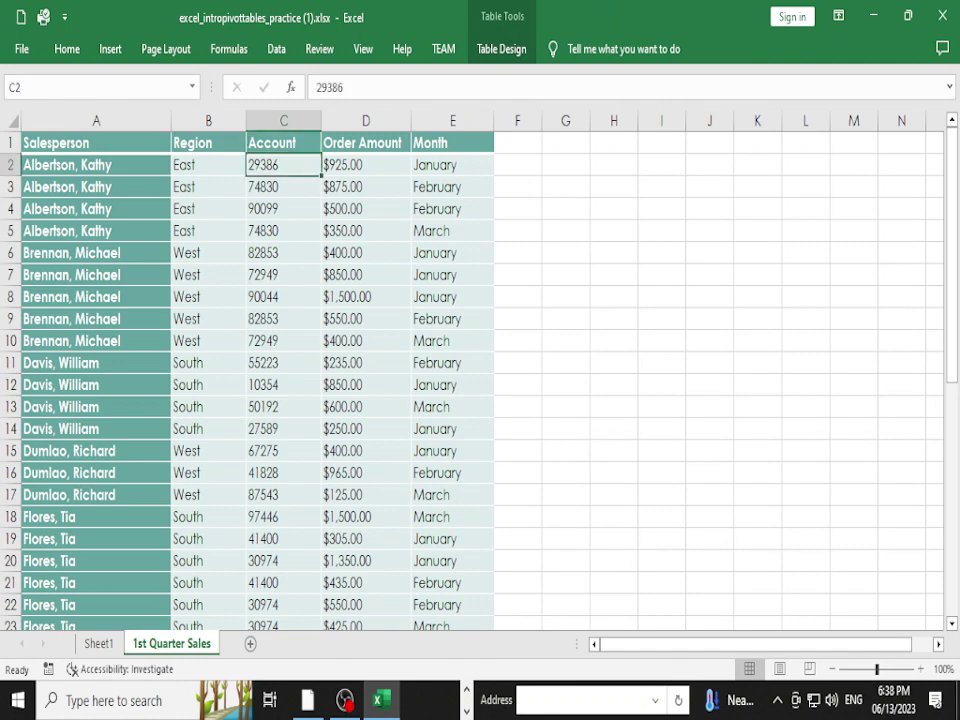
{"action": "left_click", "coordinate": [365, 164]}
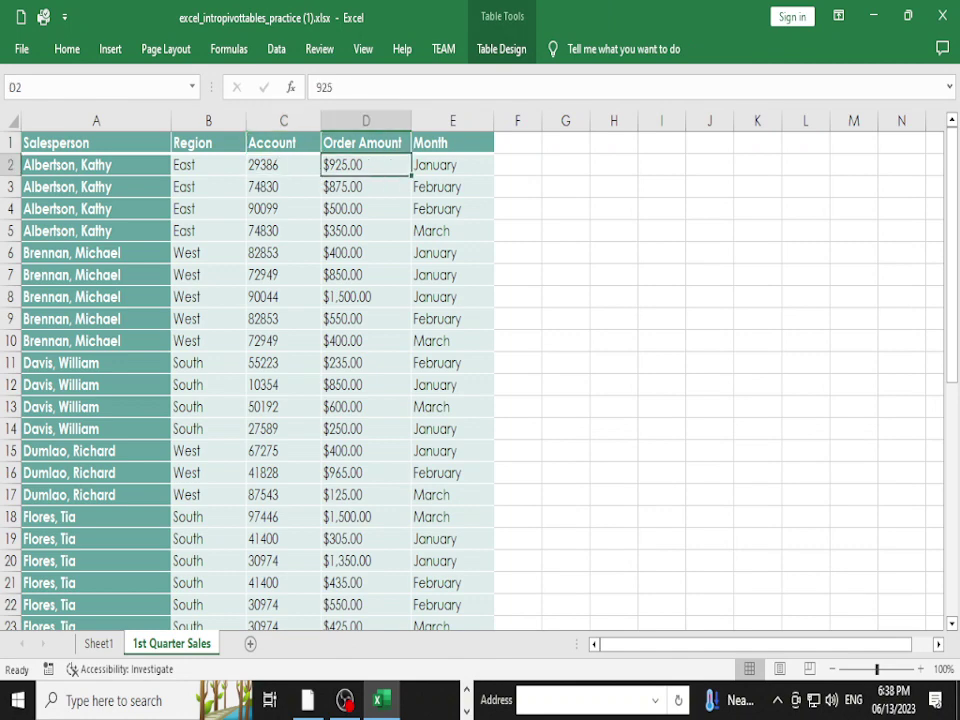
{"action": "left_click", "coordinate": [283, 164]}
{"action": "left_click", "coordinate": [365, 186]}
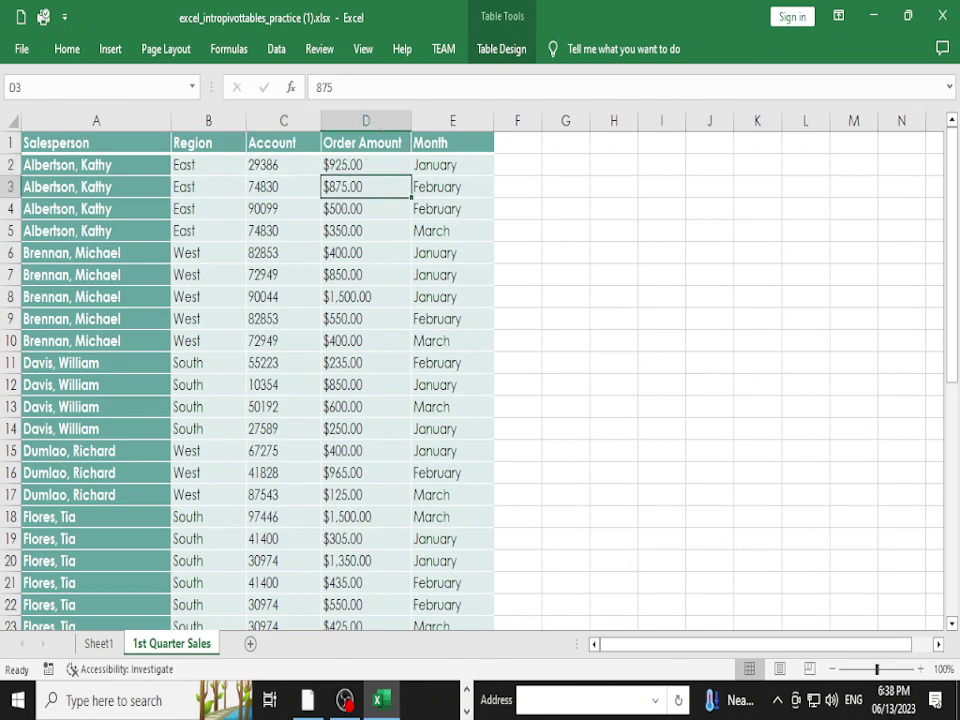
{"action": "left_click", "coordinate": [283, 186]}
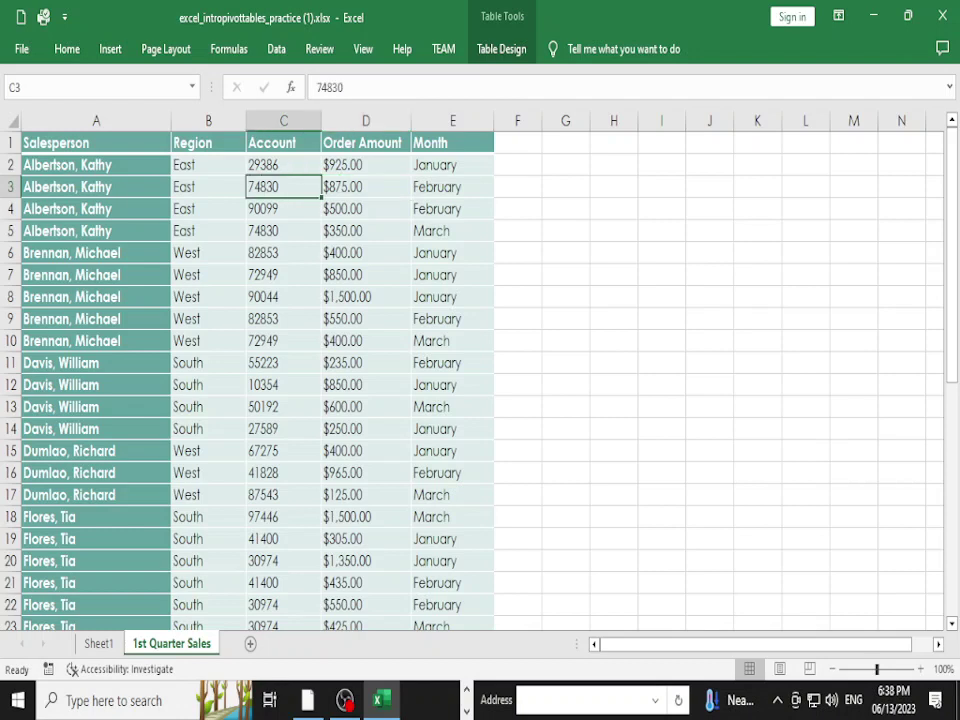
{"action": "left_click_drag", "start_coordinate": [365, 164], "coordinate": [365, 230]}
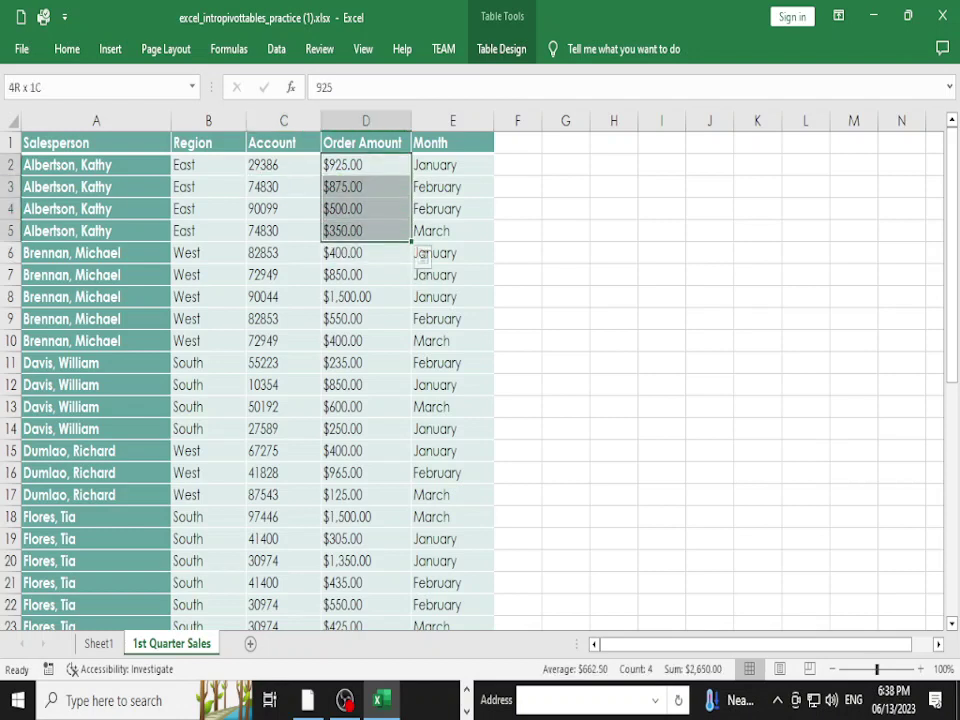
{"action": "left_click_drag", "start_coordinate": [283, 164], "coordinate": [283, 230]}
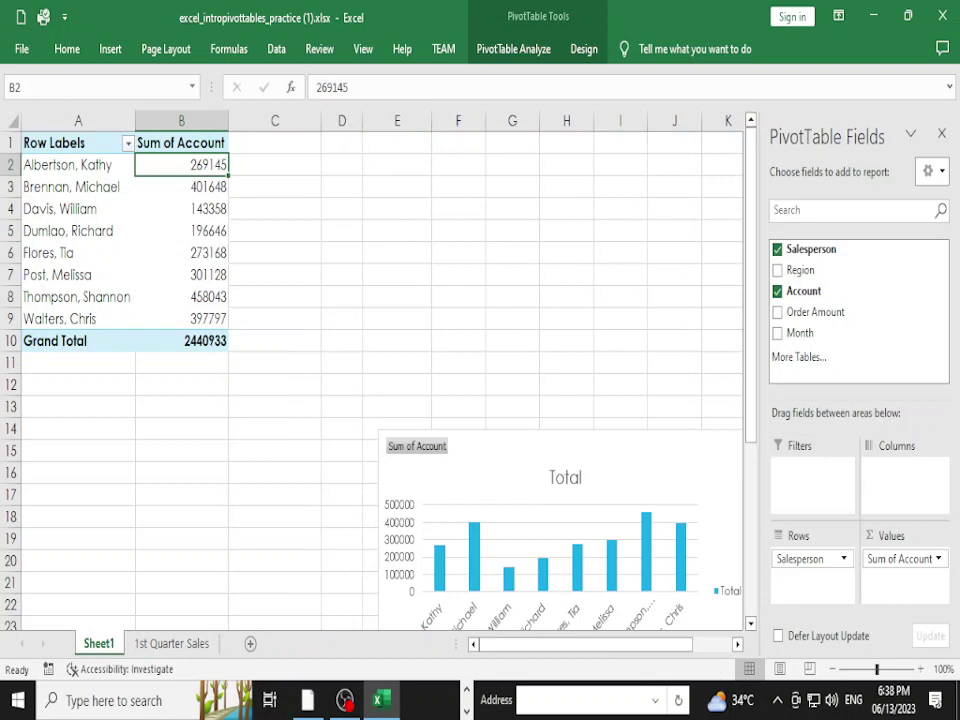
Move Account into the rows under Salesperson and add Order Amount as the summed value
{"action": "left_click_drag", "start_coordinate": [900, 558], "coordinate": [810, 580]}
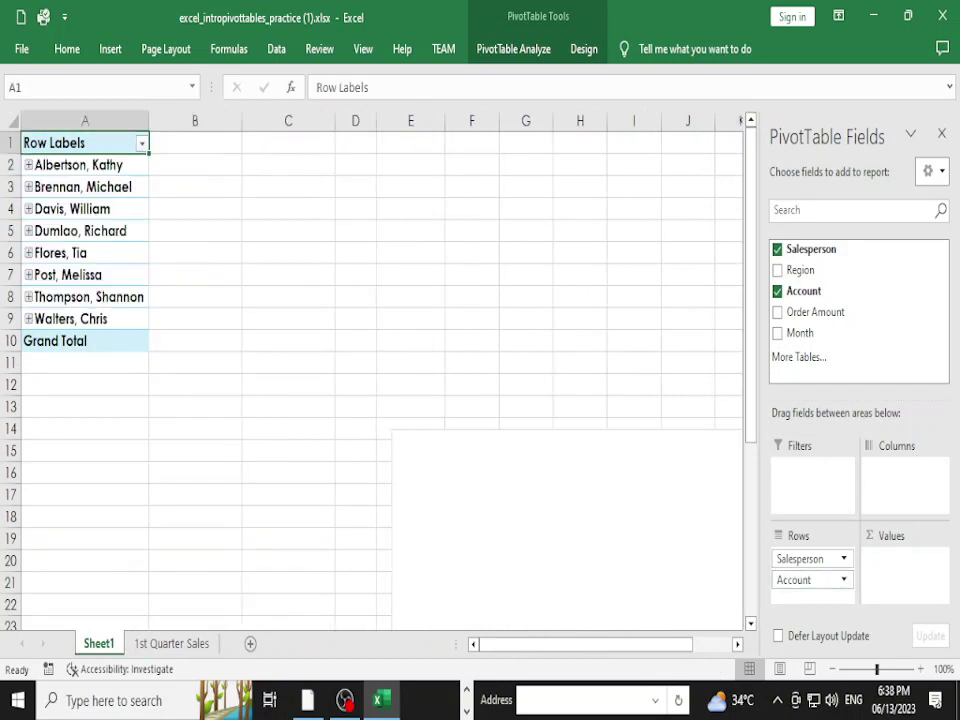
{"action": "left_click", "coordinate": [28, 165]}
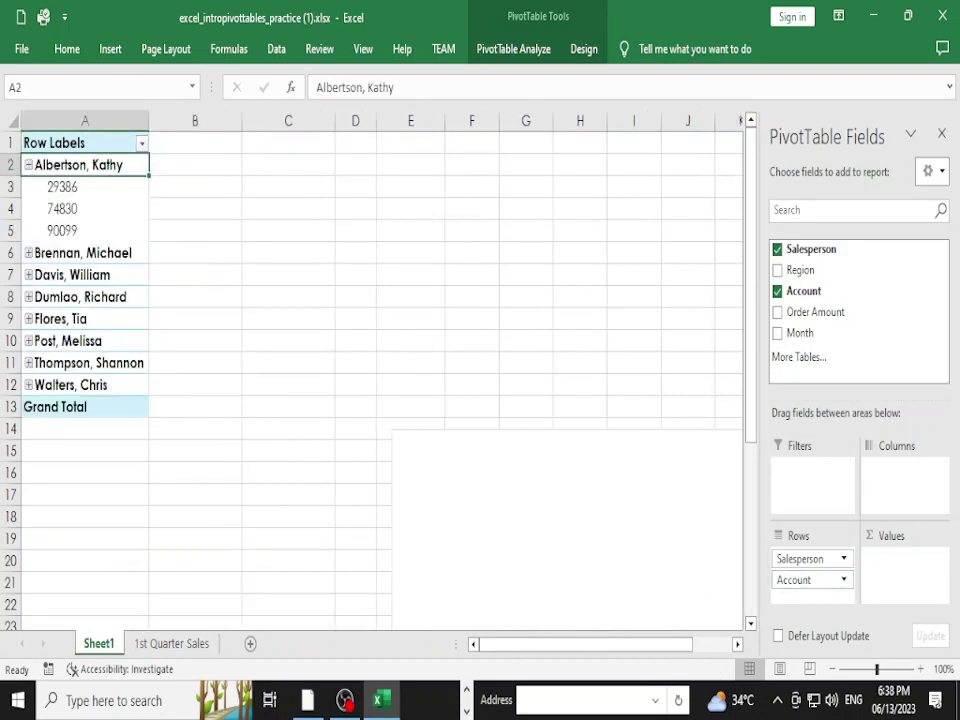
{"action": "left_click", "coordinate": [28, 165]}
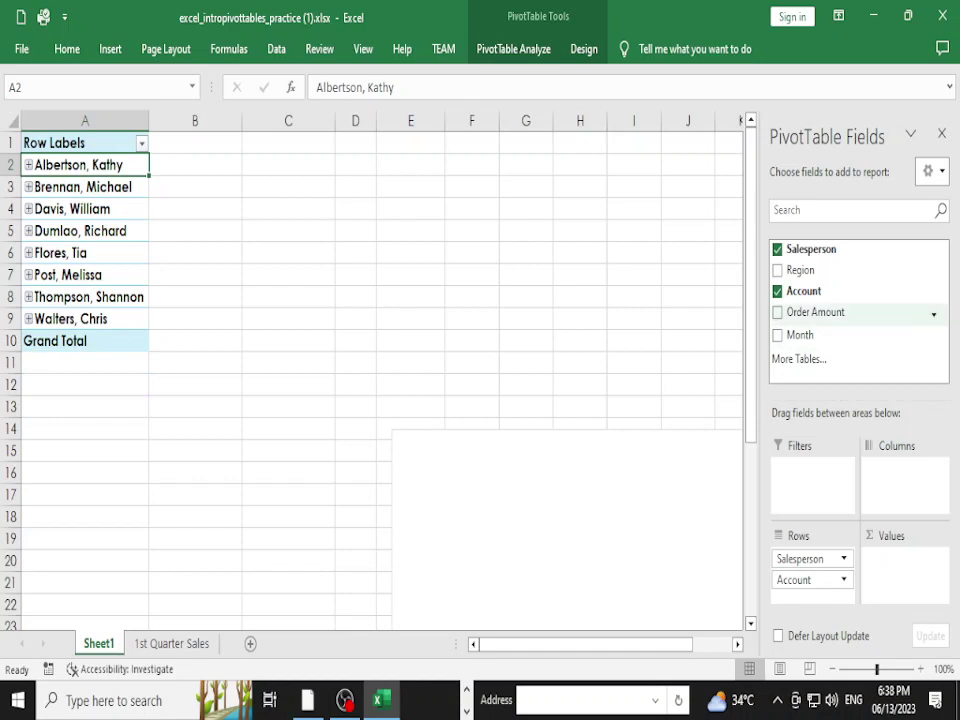
{"action": "left_click", "coordinate": [777, 312]}
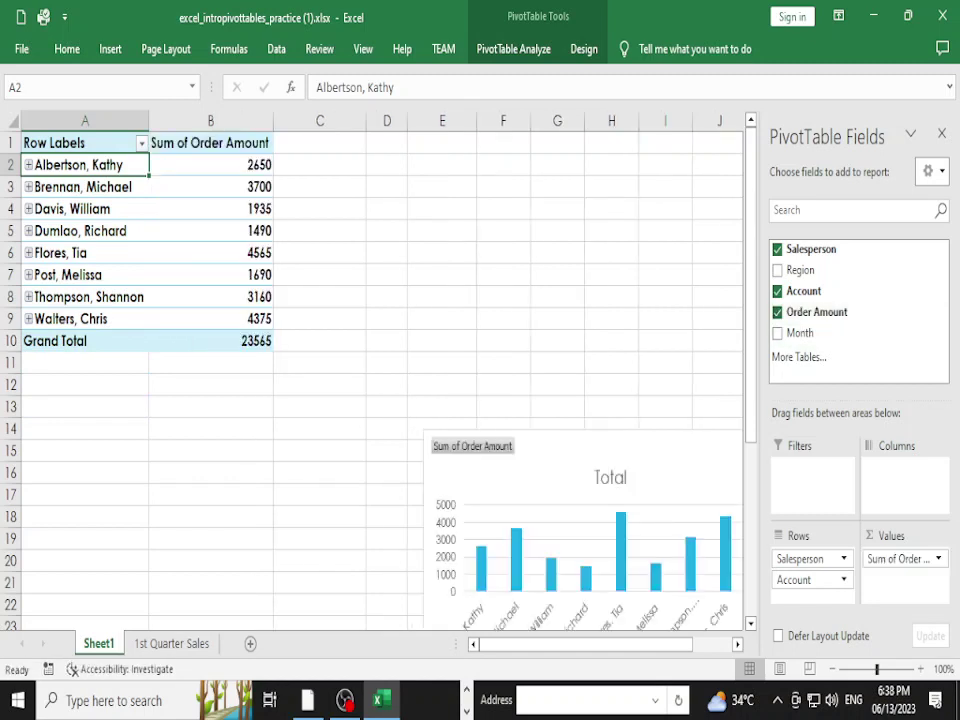
{"action": "left_click", "coordinate": [28, 165]}
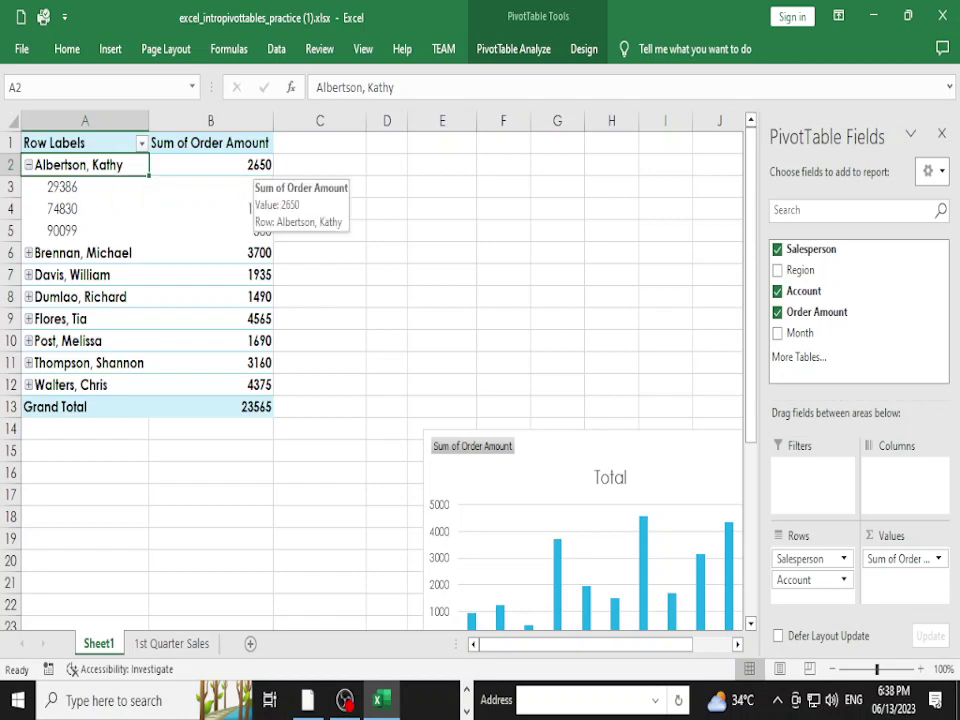
Check the first salesperson's order totals for accounts 29386, 74830 and 90099
{"action": "left_click_drag", "start_coordinate": [62, 187], "coordinate": [62, 230]}
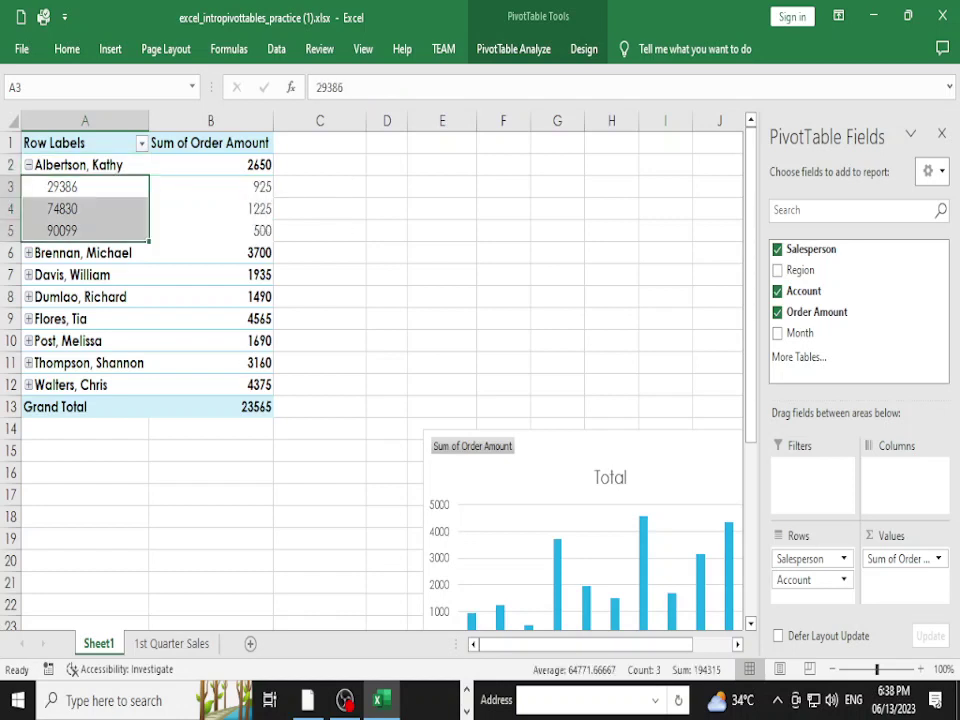
{"action": "left_click", "coordinate": [210, 187]}
{"action": "left_click", "coordinate": [62, 208]}
{"action": "left_click", "coordinate": [210, 208]}
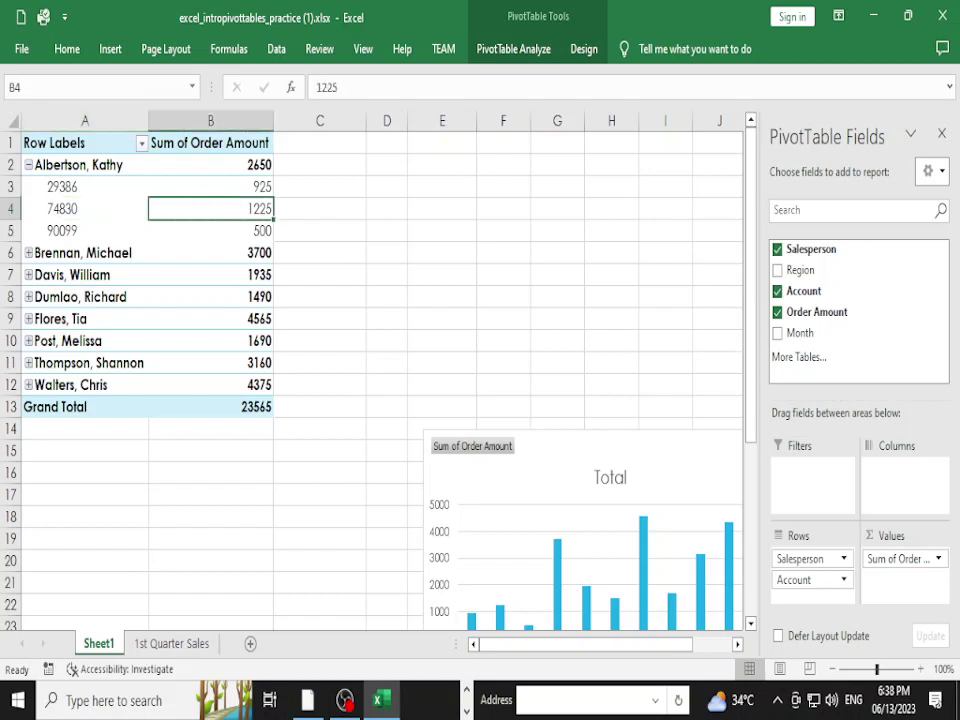
{"action": "left_click", "coordinate": [62, 230]}
{"action": "left_click", "coordinate": [248, 232]}
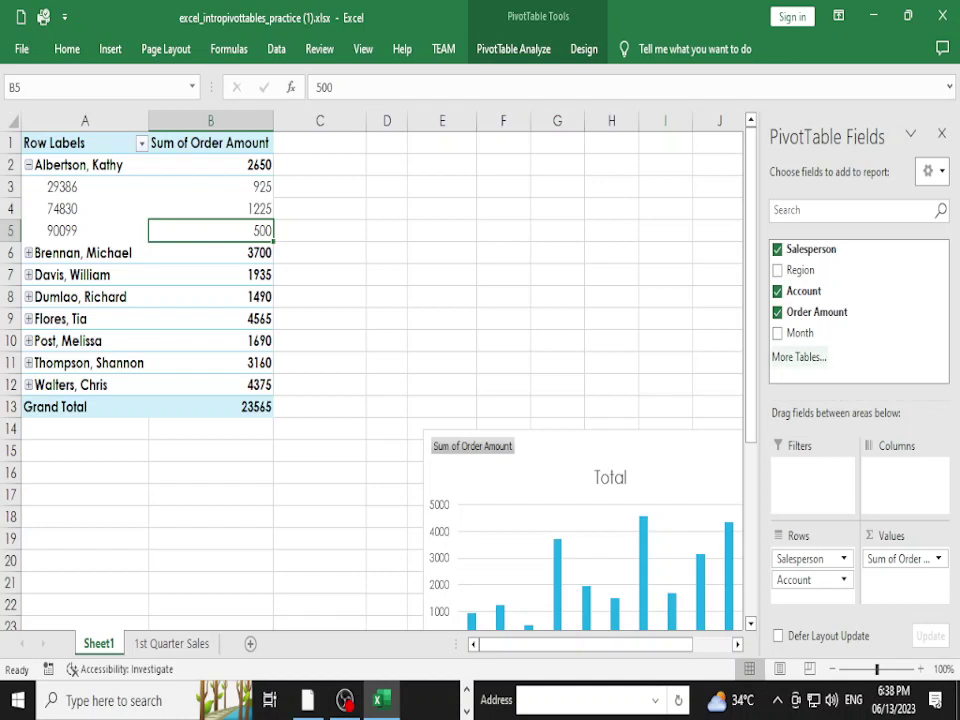
Answer No to creating a new PivotTable from More Tables, keeping the existing chart
{"action": "left_click", "coordinate": [799, 357]}
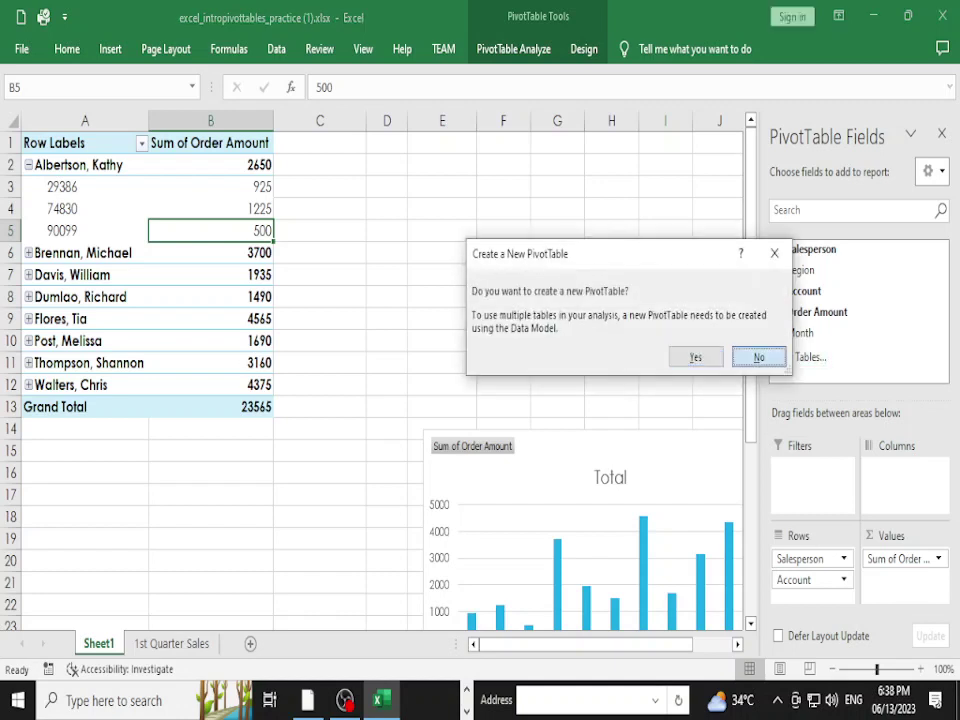
{"action": "left_click", "coordinate": [759, 357]}
{"action": "scroll", "coordinate": [380, 375], "scroll_direction": "down", "scroll_amount": 2}
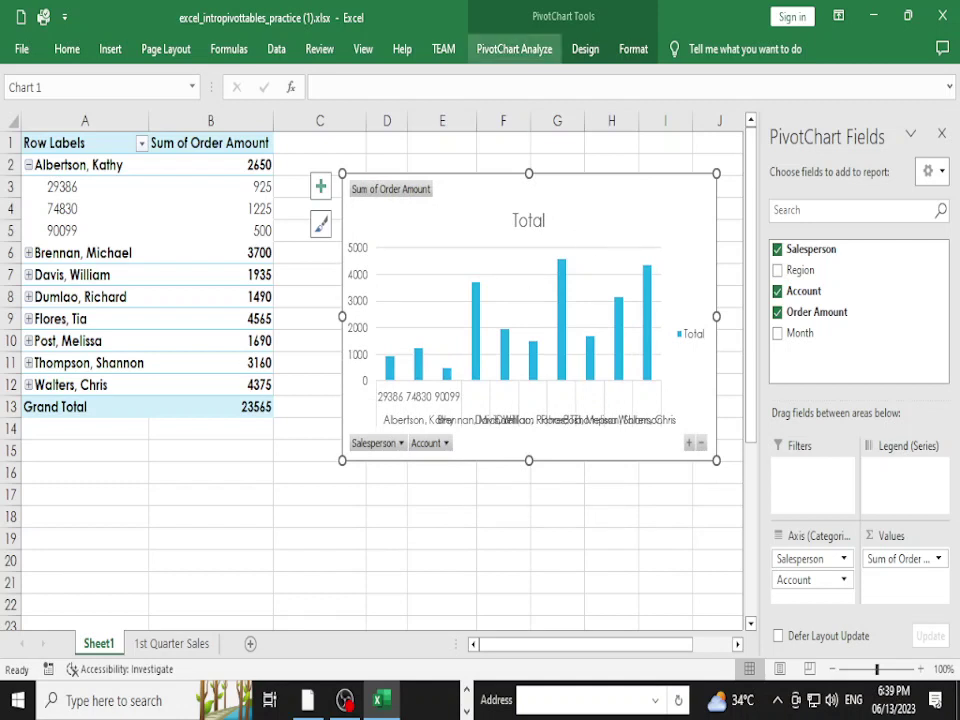
Toggle the chart's legend and trendline, ending with the legend shown and no trendline
{"action": "left_click", "coordinate": [514, 48]}
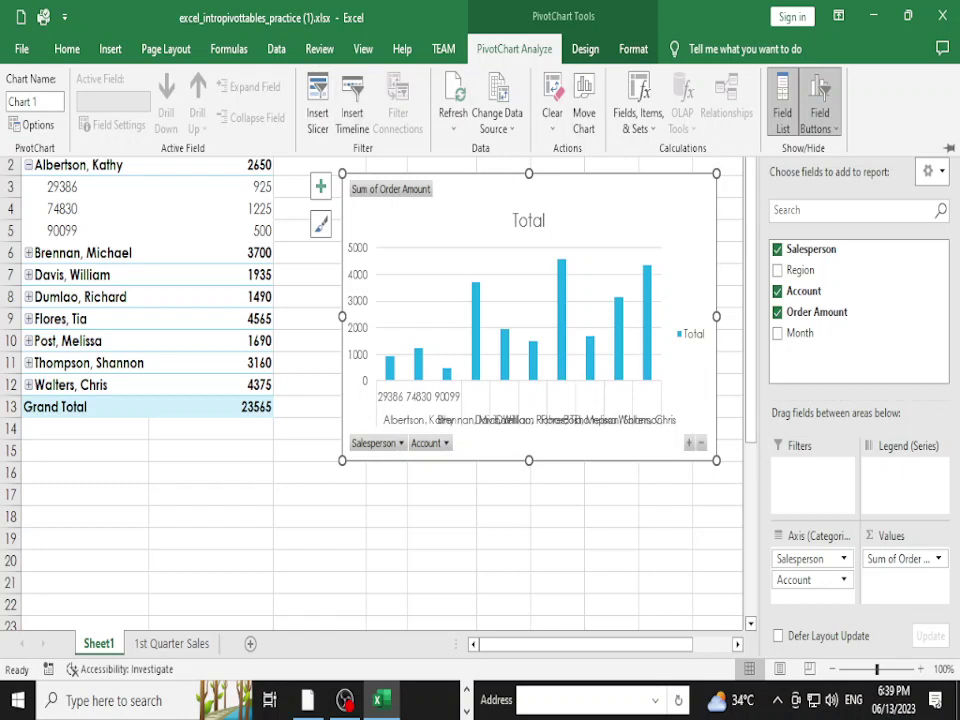
{"action": "key", "text": "Escape"}
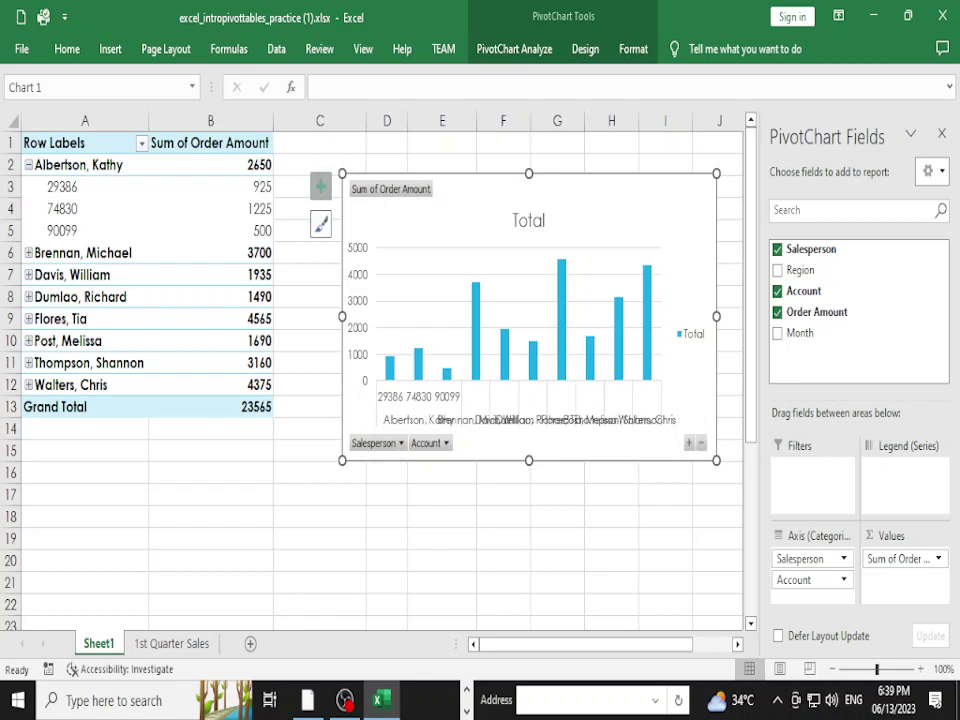
{"action": "left_click", "coordinate": [320, 186]}
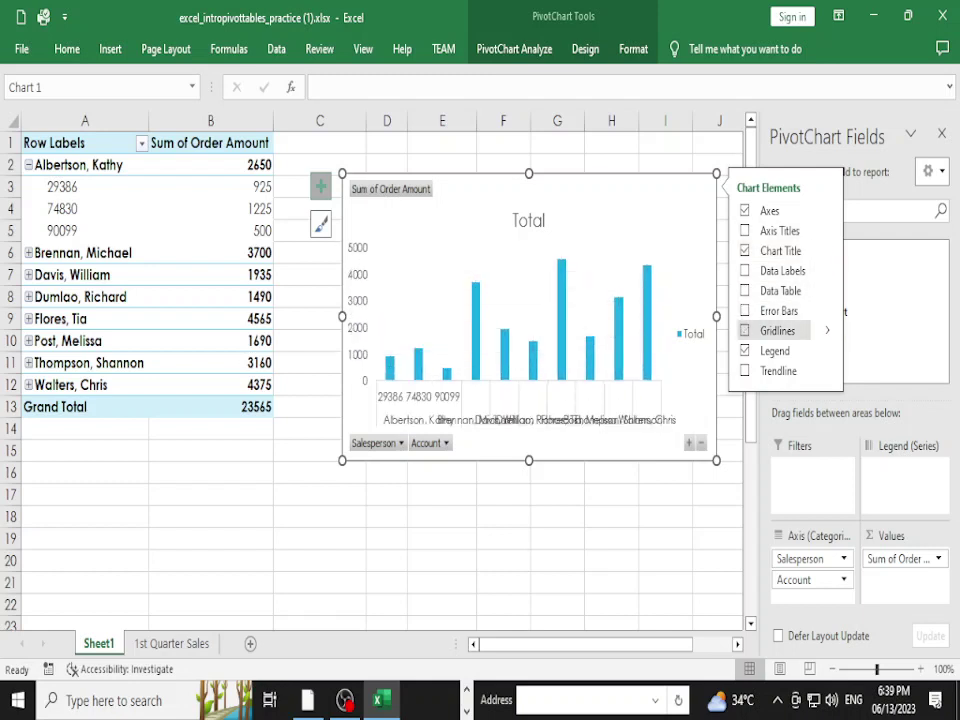
{"action": "left_click", "coordinate": [745, 350]}
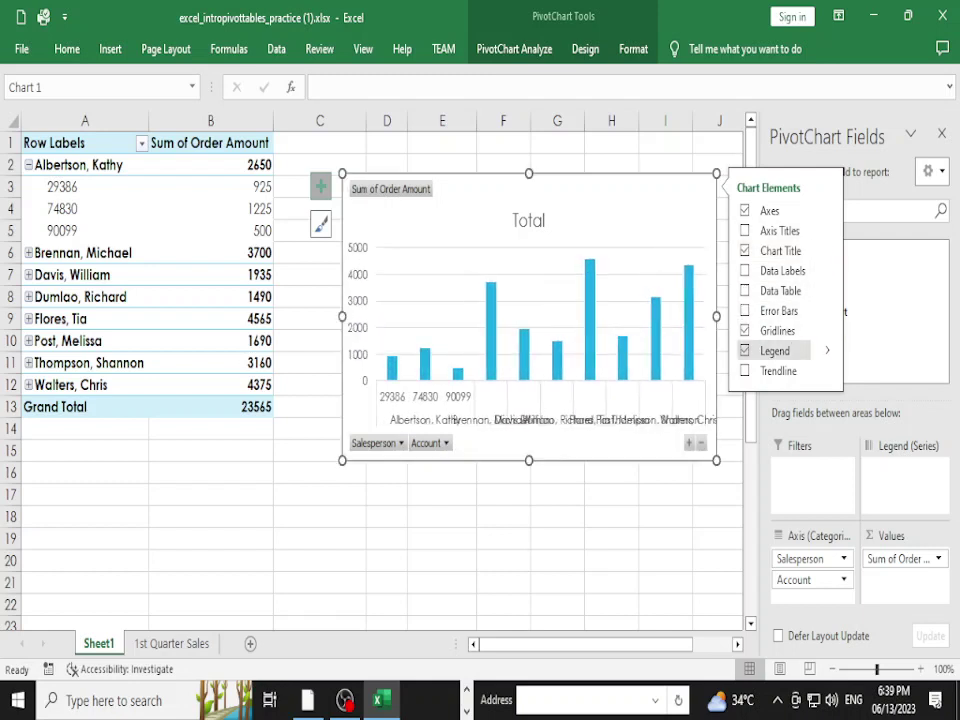
{"action": "left_click", "coordinate": [745, 350]}
{"action": "left_click", "coordinate": [745, 370]}
{"action": "left_click", "coordinate": [745, 370]}
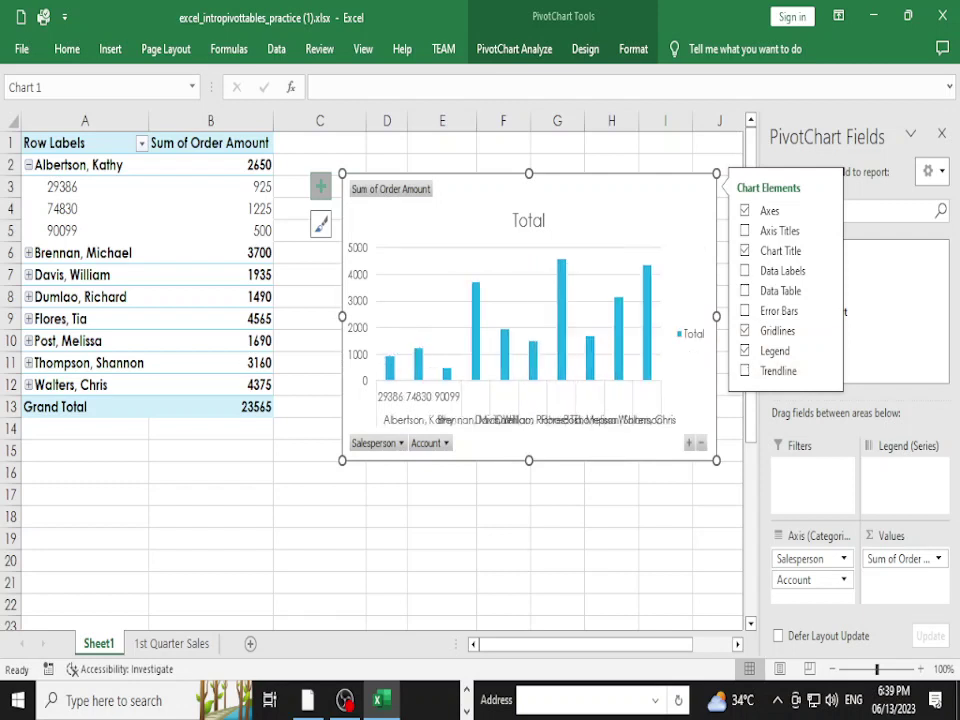
Widen the chart from column C to M, make it taller to row 20, and close the field list
{"action": "left_click_drag", "start_coordinate": [342, 316], "coordinate": [297, 316]}
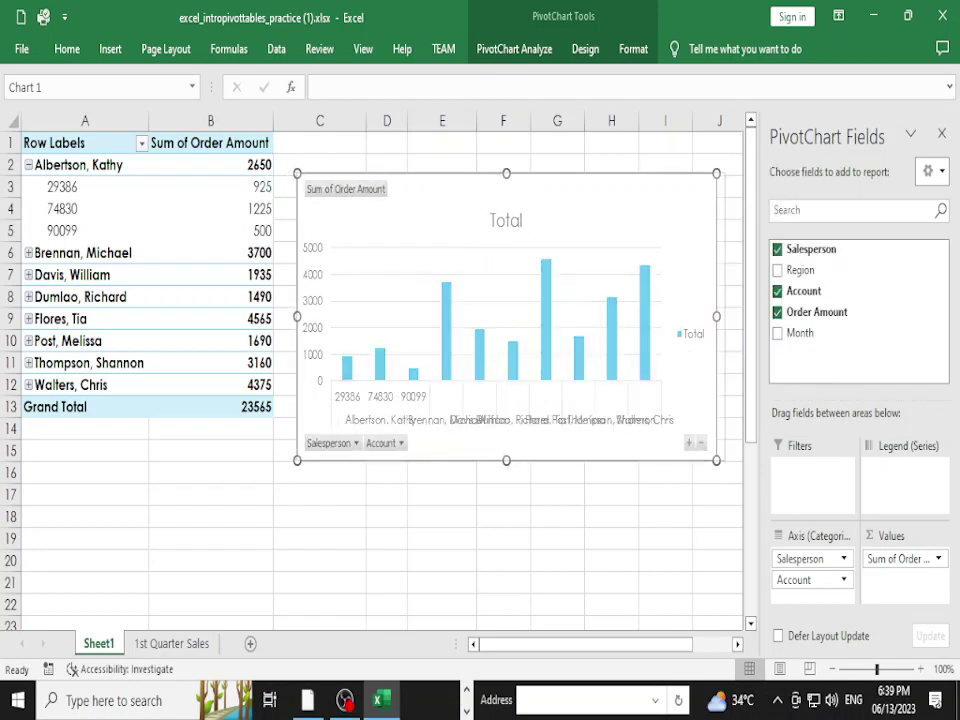
{"action": "left_click_drag", "start_coordinate": [716, 316], "coordinate": [725, 316]}
{"action": "left_click_drag", "start_coordinate": [511, 460], "coordinate": [511, 568]}
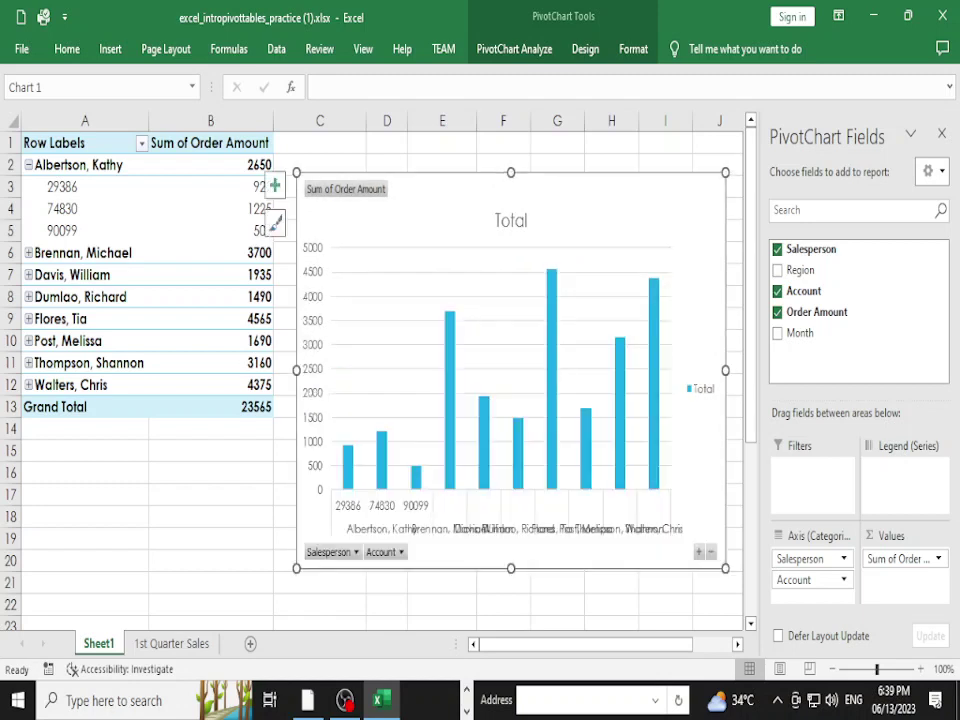
{"action": "left_click", "coordinate": [517, 450]}
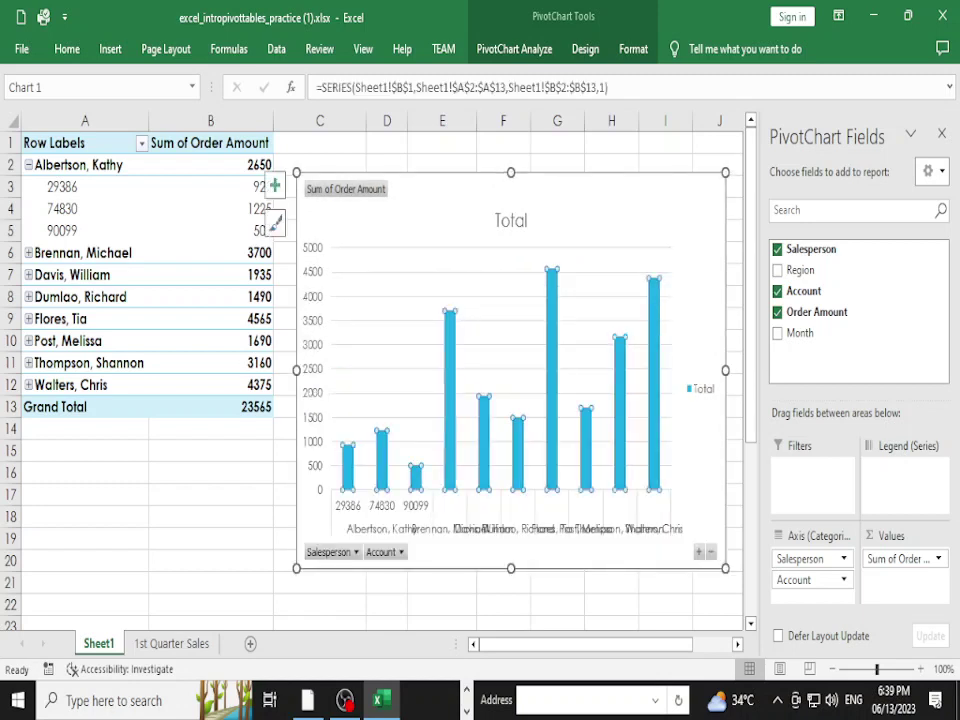
{"action": "left_click", "coordinate": [941, 133]}
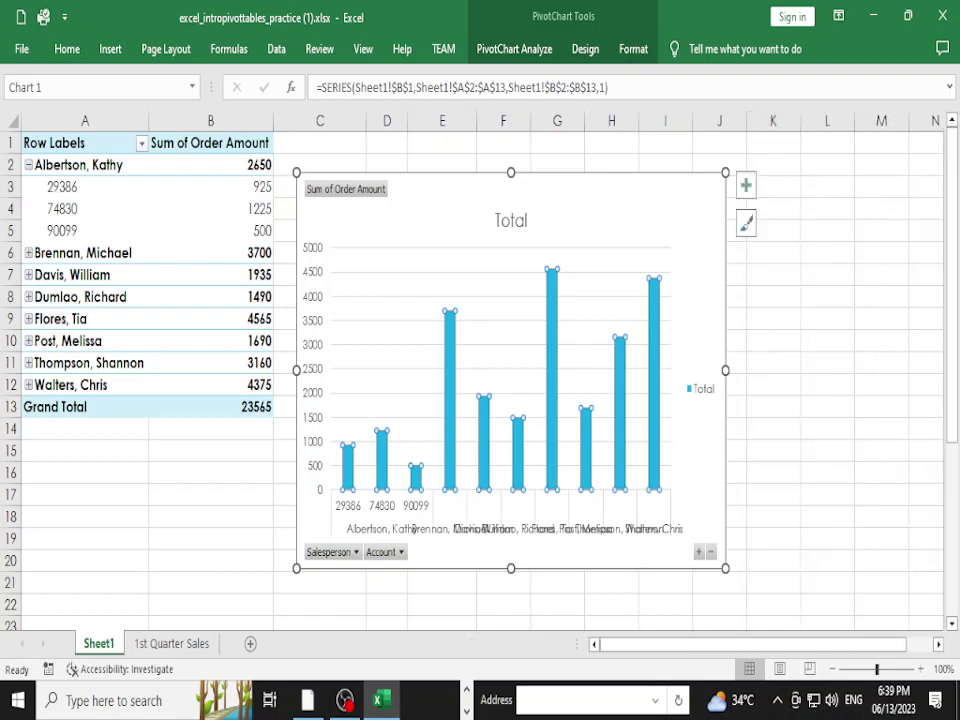
{"action": "left_click_drag", "start_coordinate": [725, 370], "coordinate": [919, 370]}
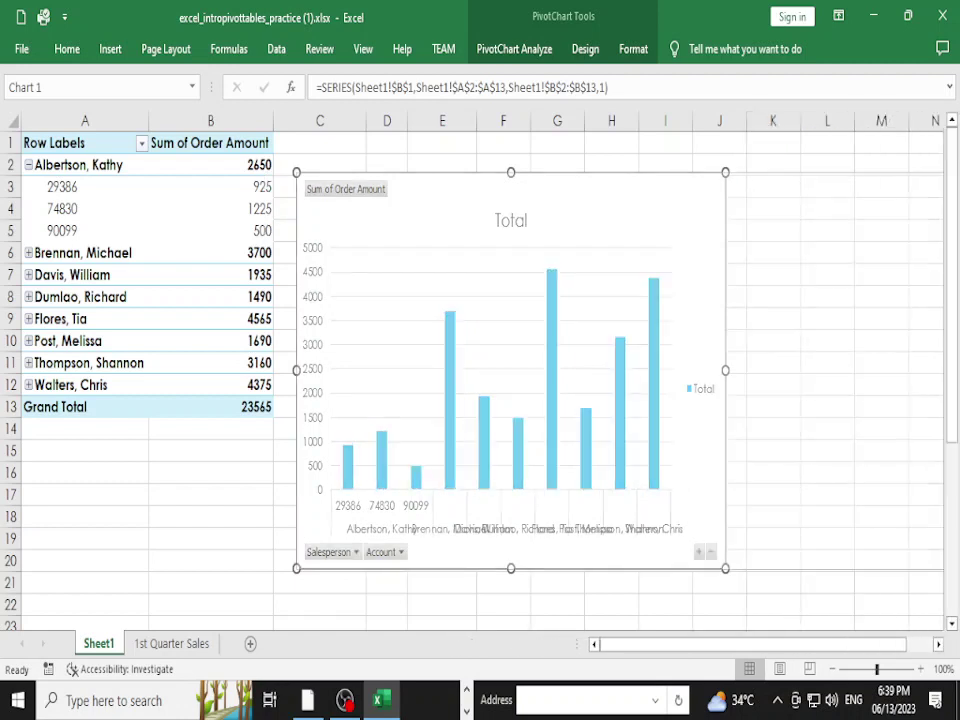
{"action": "left_click", "coordinate": [611, 622]}
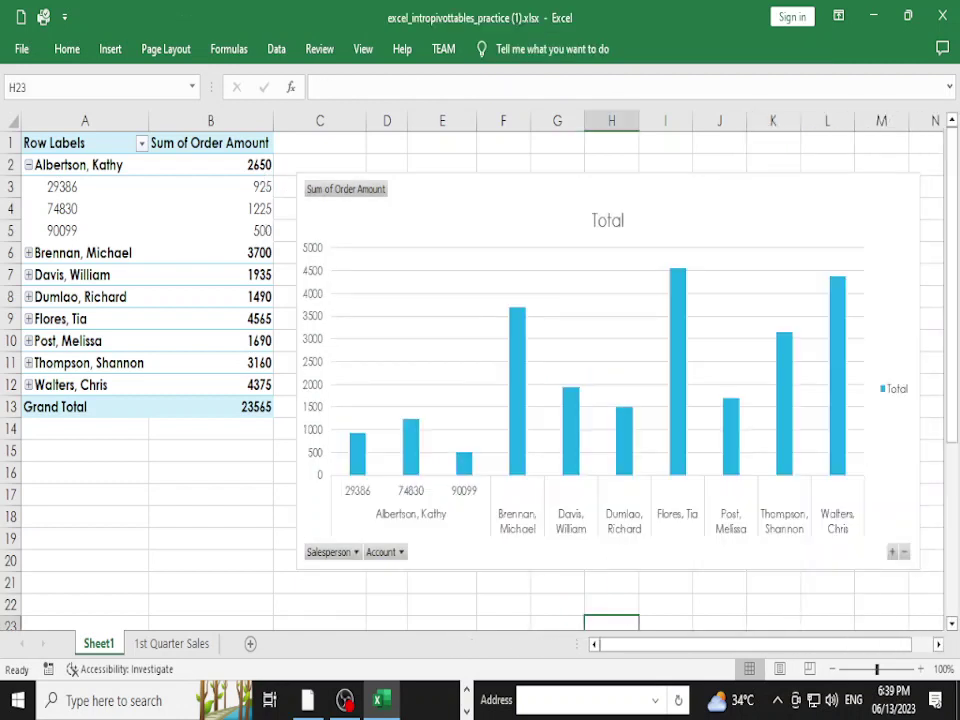
{"action": "left_click", "coordinate": [608, 200]}
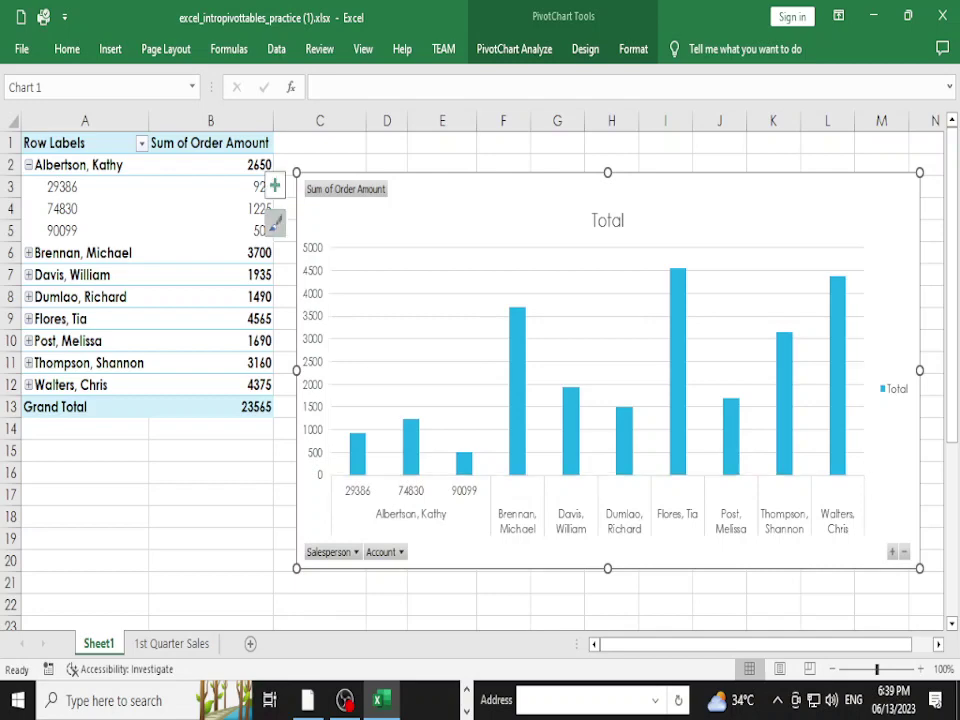
{"action": "left_click", "coordinate": [275, 222]}
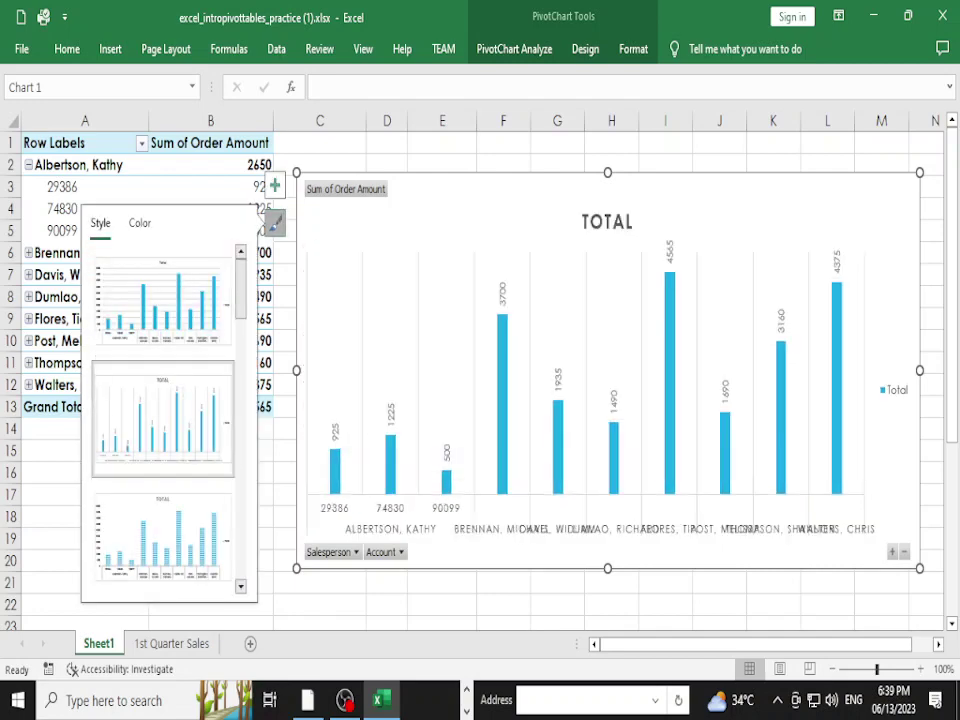
{"action": "scroll", "coordinate": [162, 535], "scroll_direction": "down", "scroll_amount": 3}
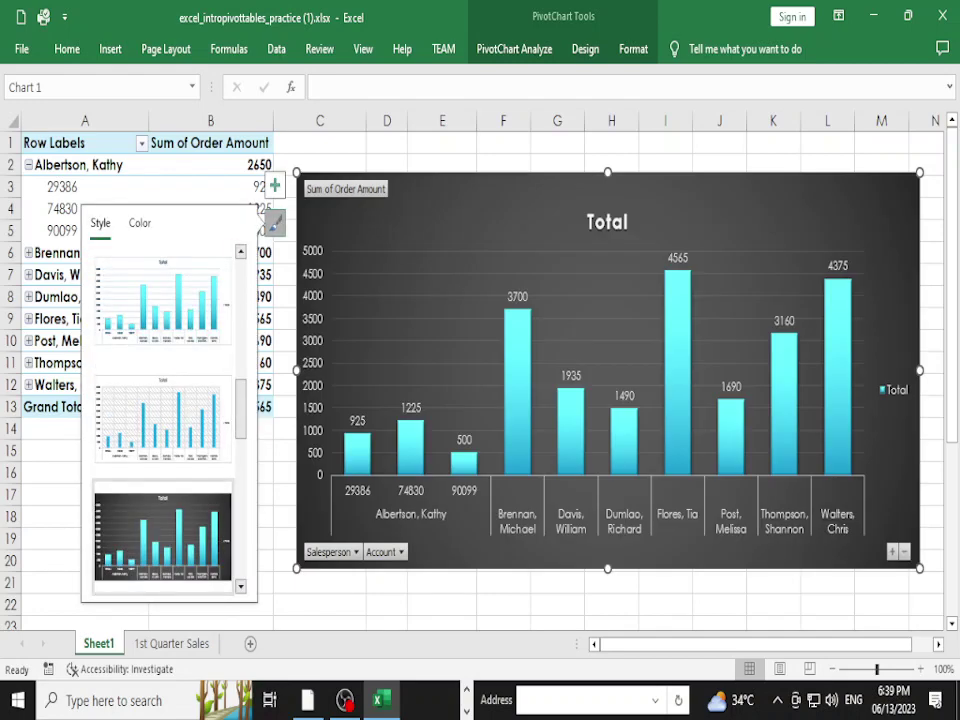
{"action": "left_click", "coordinate": [162, 535]}
{"action": "left_click_drag", "start_coordinate": [296, 370], "coordinate": [370, 370]}
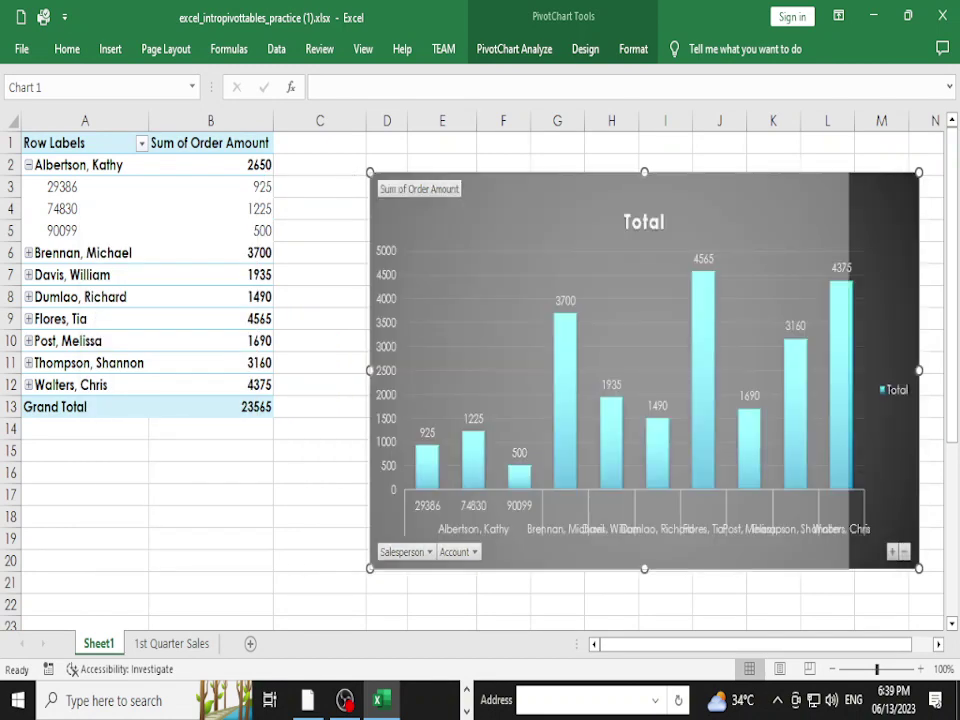
{"action": "left_click_drag", "start_coordinate": [919, 370], "coordinate": [847, 370]}
{"action": "left_click_drag", "start_coordinate": [700, 180], "coordinate": [619, 153]}
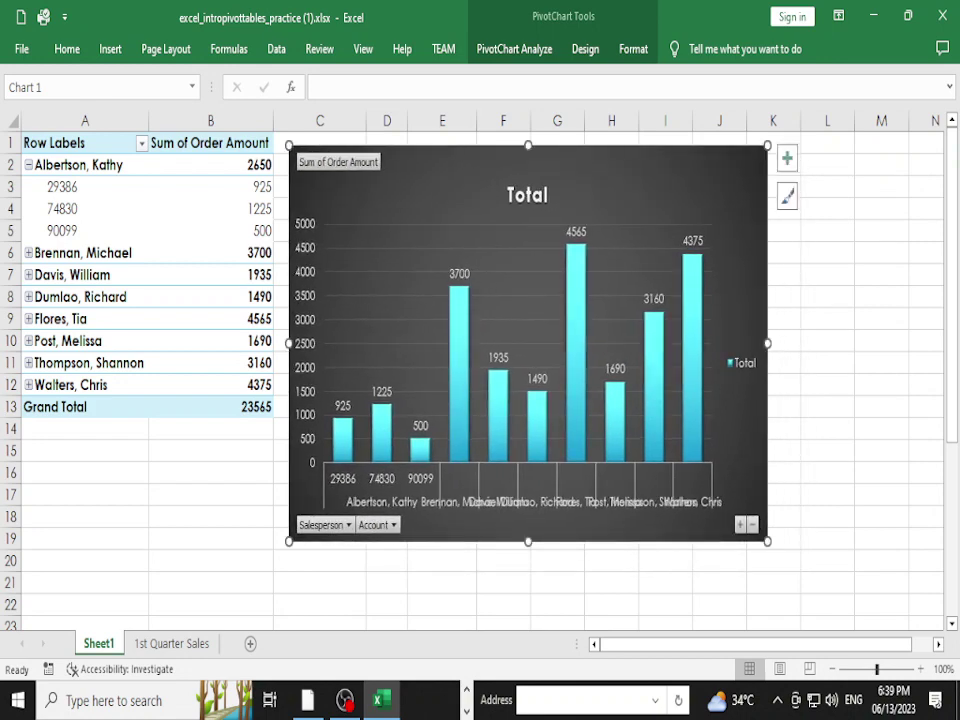
{"action": "left_click", "coordinate": [28, 164]}
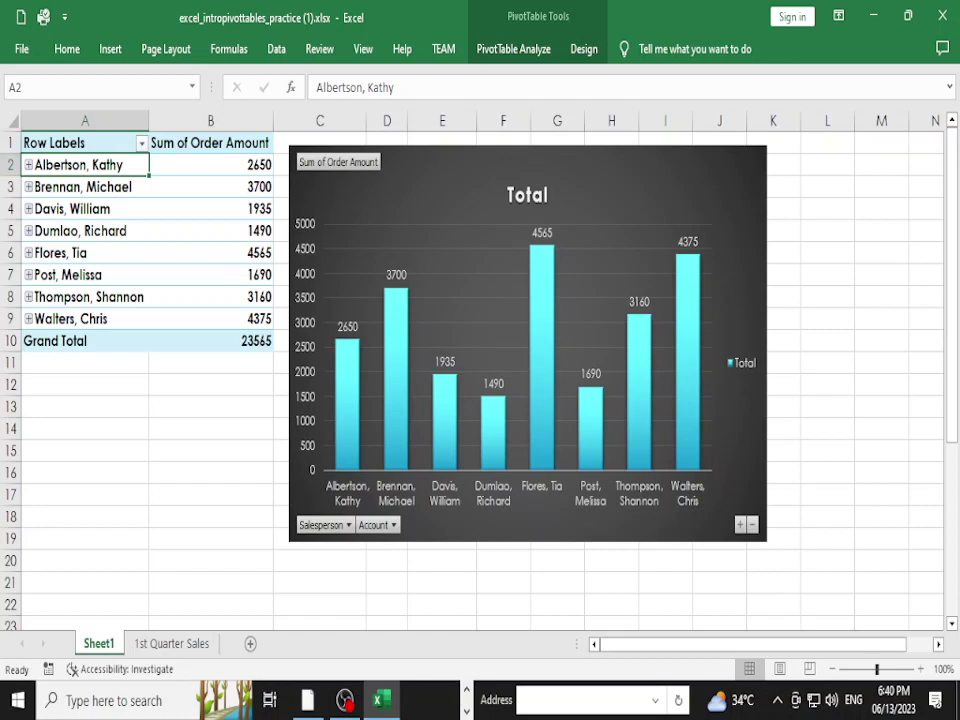
{"action": "left_click", "coordinate": [85, 208]}
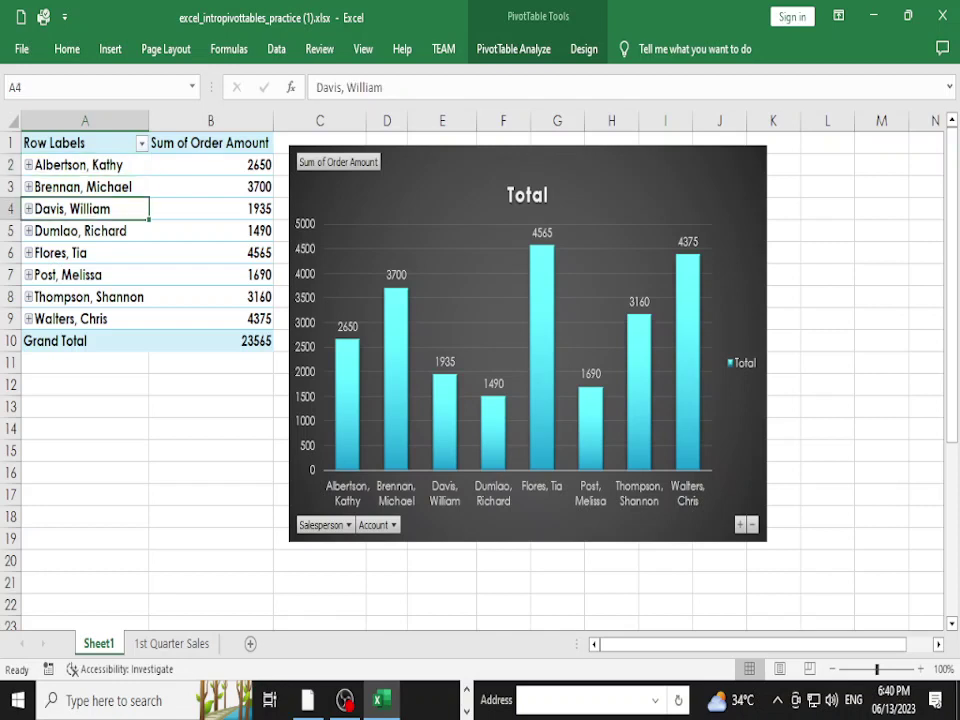
{"action": "left_click", "coordinate": [513, 48]}
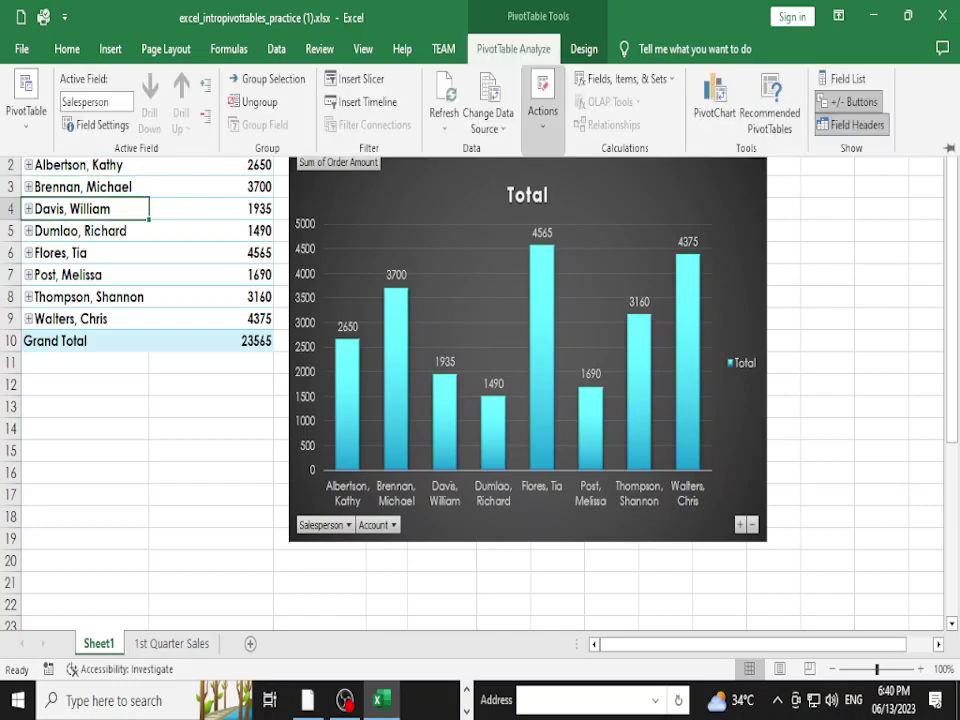
{"action": "left_click", "coordinate": [543, 108]}
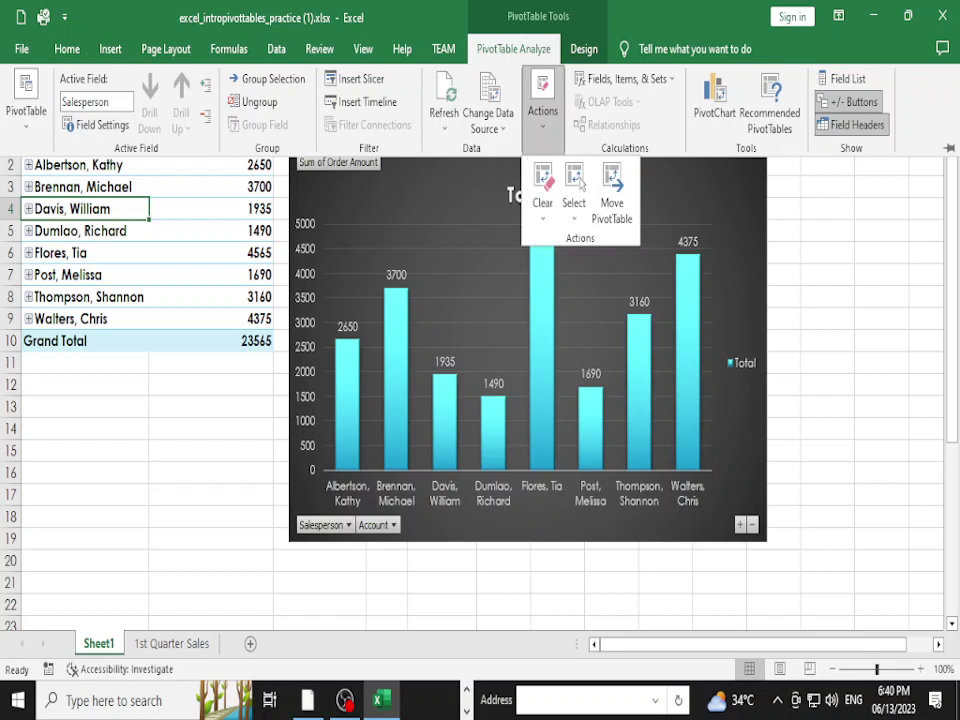
{"action": "left_click", "coordinate": [26, 100]}
{"action": "left_click", "coordinate": [26, 100]}
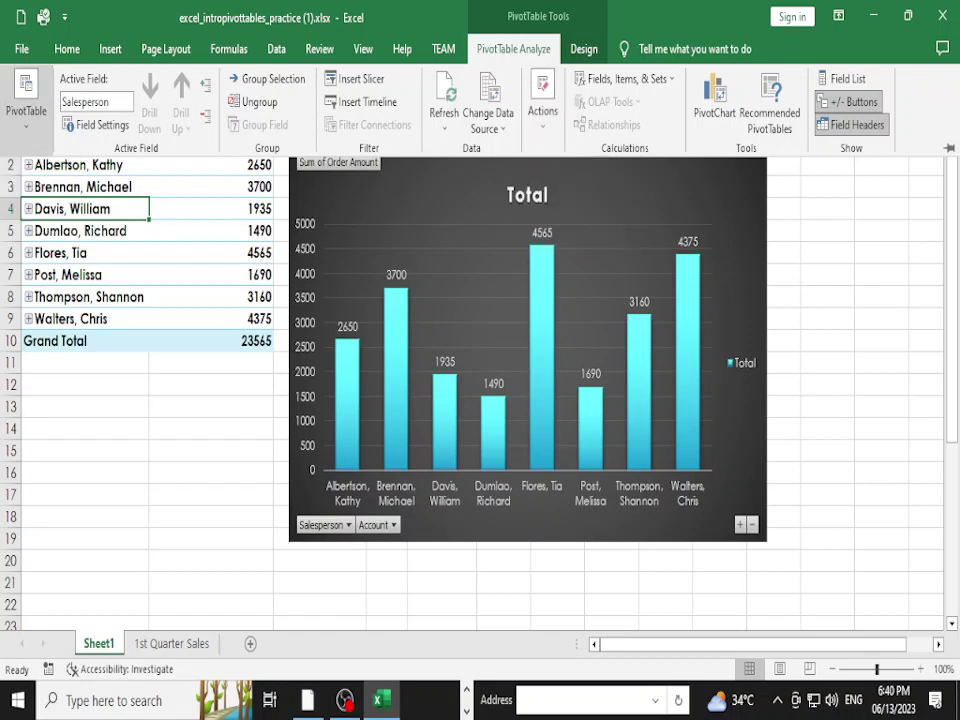
{"action": "left_click", "coordinate": [26, 100]}
{"action": "key", "text": "Escape"}
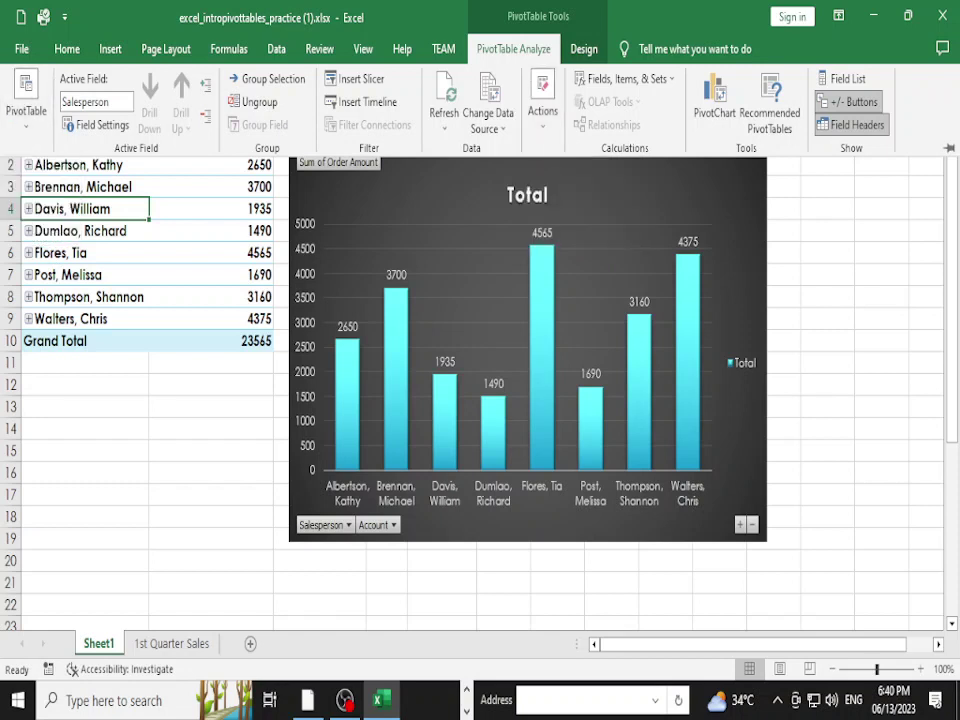
{"action": "left_click", "coordinate": [210, 230]}
{"action": "double_click", "coordinate": [72, 208]}
{"action": "right_click", "coordinate": [66, 231]}
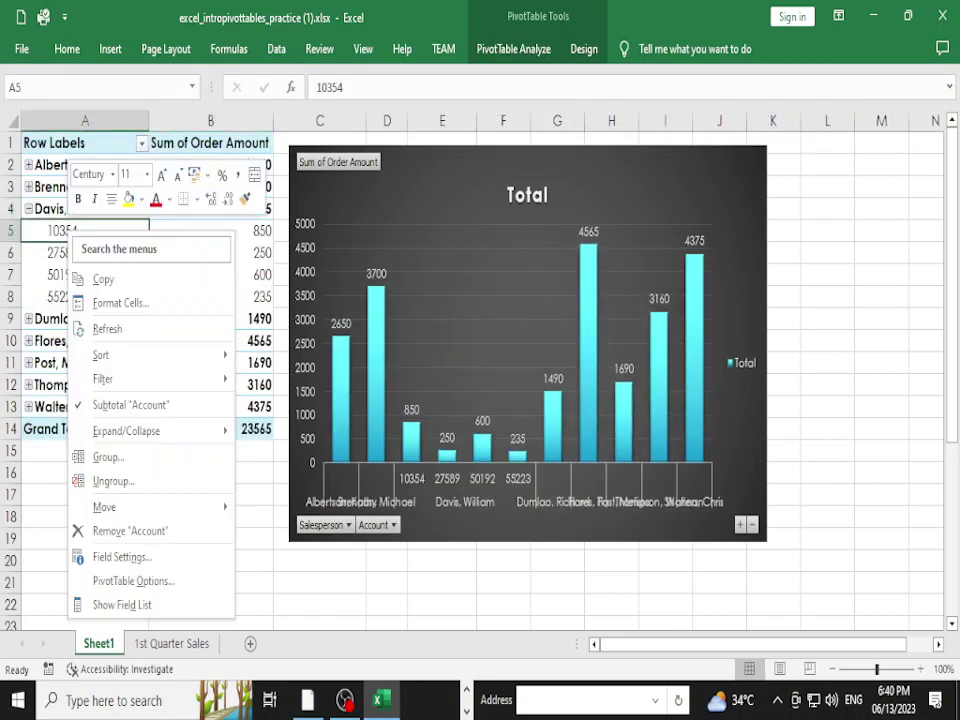
{"action": "mouse_move", "coordinate": [110, 355]}
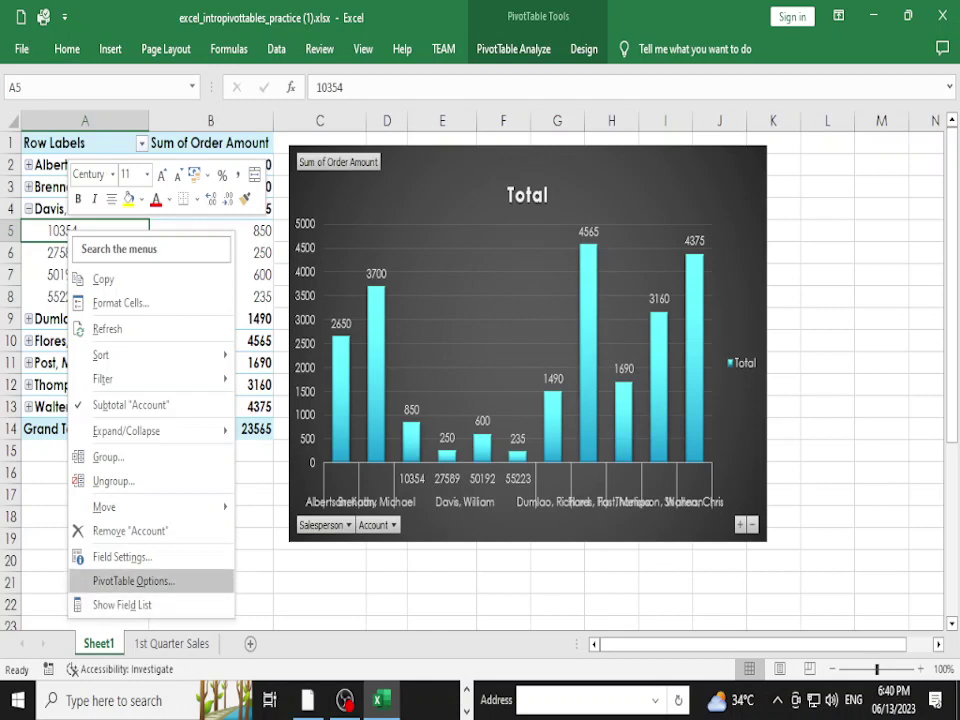
{"action": "left_click", "coordinate": [122, 604]}
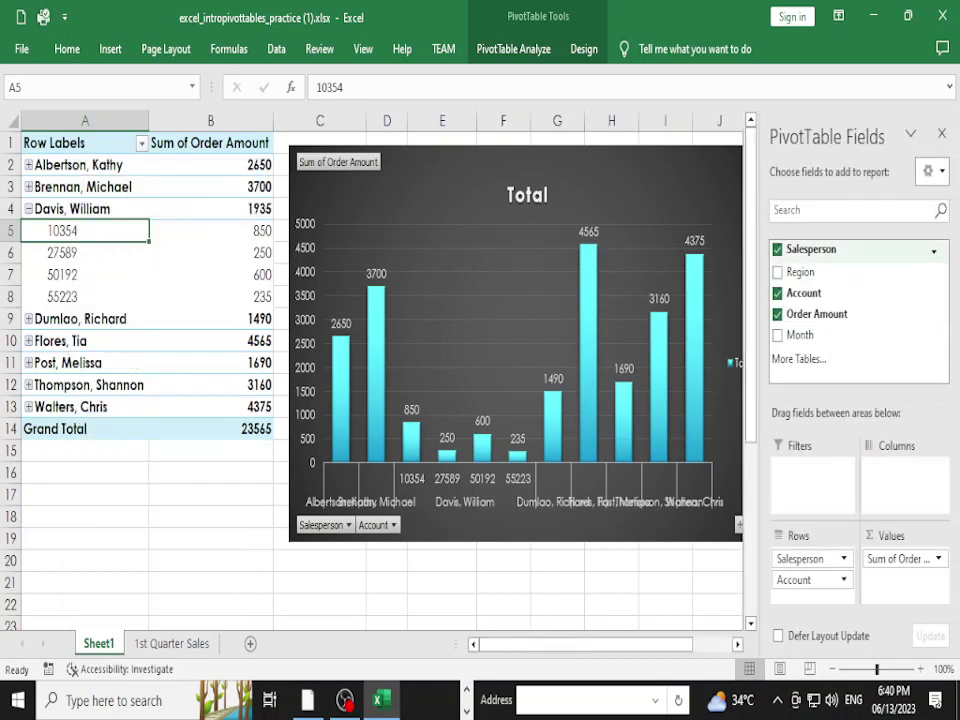
{"action": "key", "text": "shift+F10"}
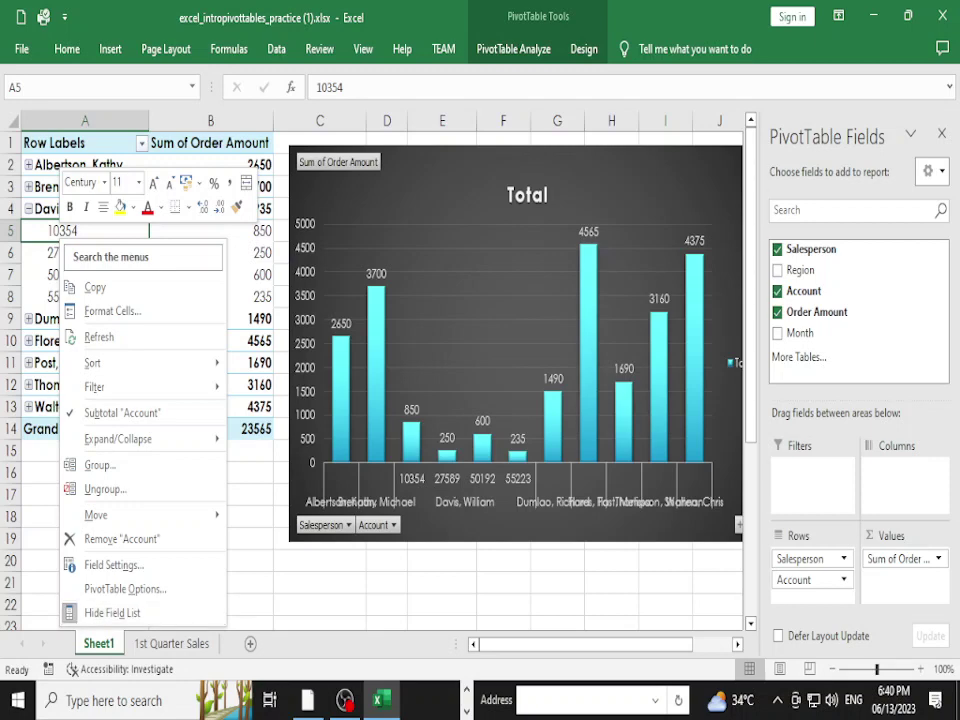
{"action": "left_click", "coordinate": [777, 249]}
Empty the PivotTable, rebuild it as Region rows with summed Order Amount, and view the data sheet
{"action": "left_click", "coordinate": [777, 291]}
{"action": "left_click", "coordinate": [777, 312]}
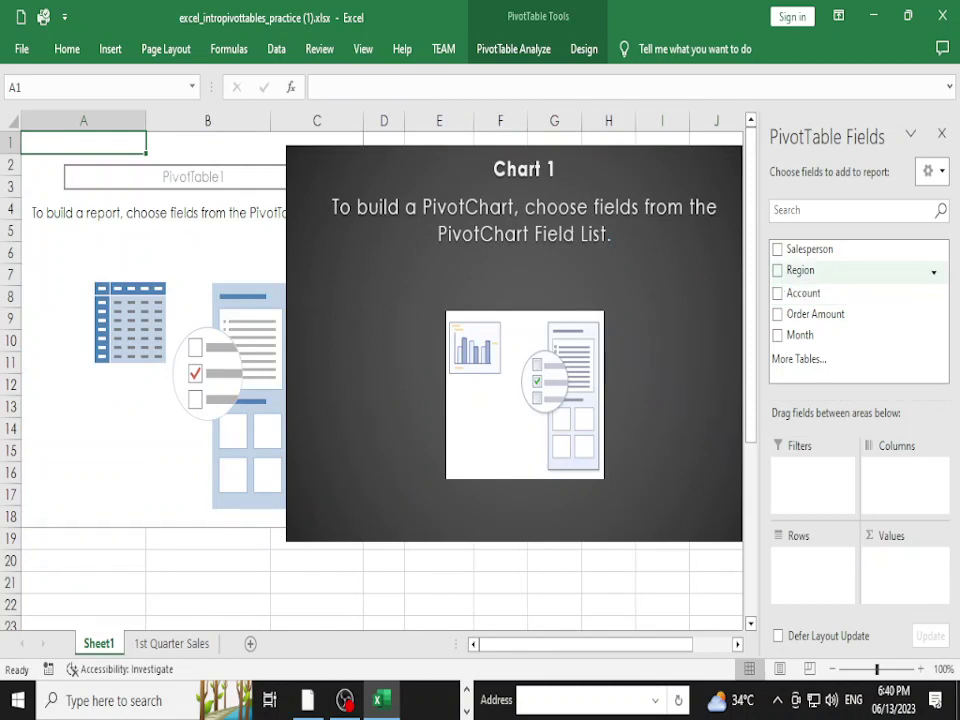
{"action": "left_click", "coordinate": [777, 270]}
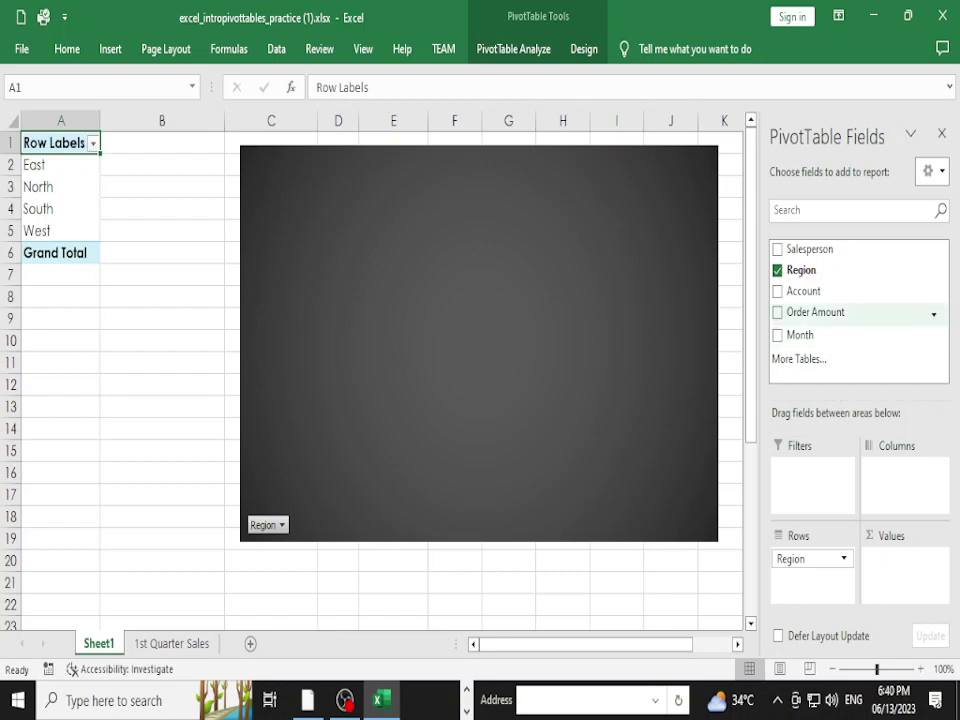
{"action": "left_click", "coordinate": [778, 312]}
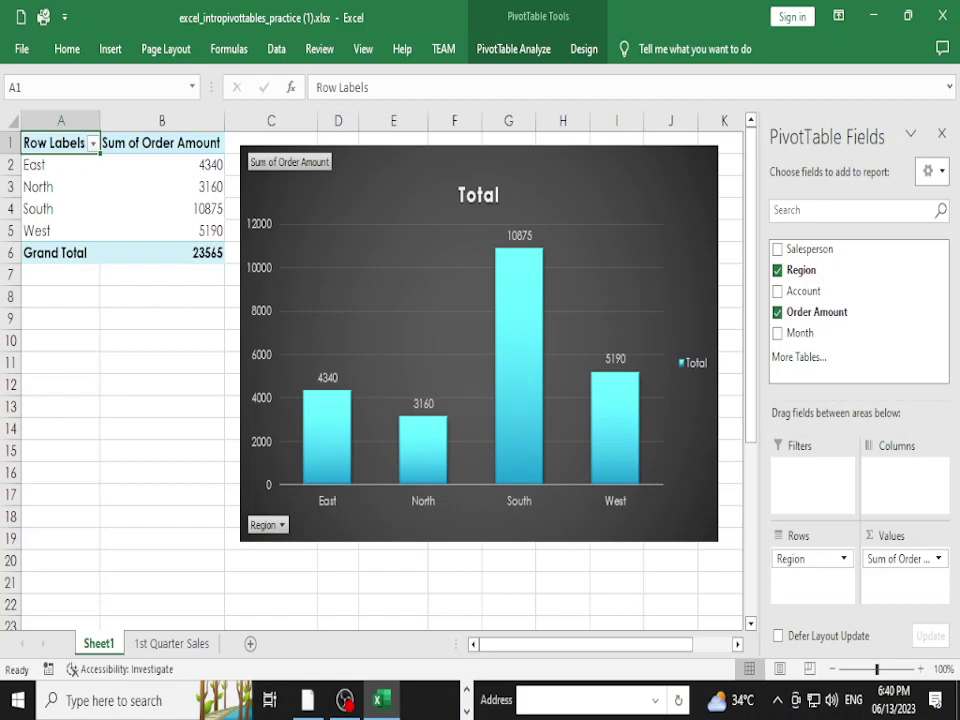
{"action": "left_click", "coordinate": [172, 643]}
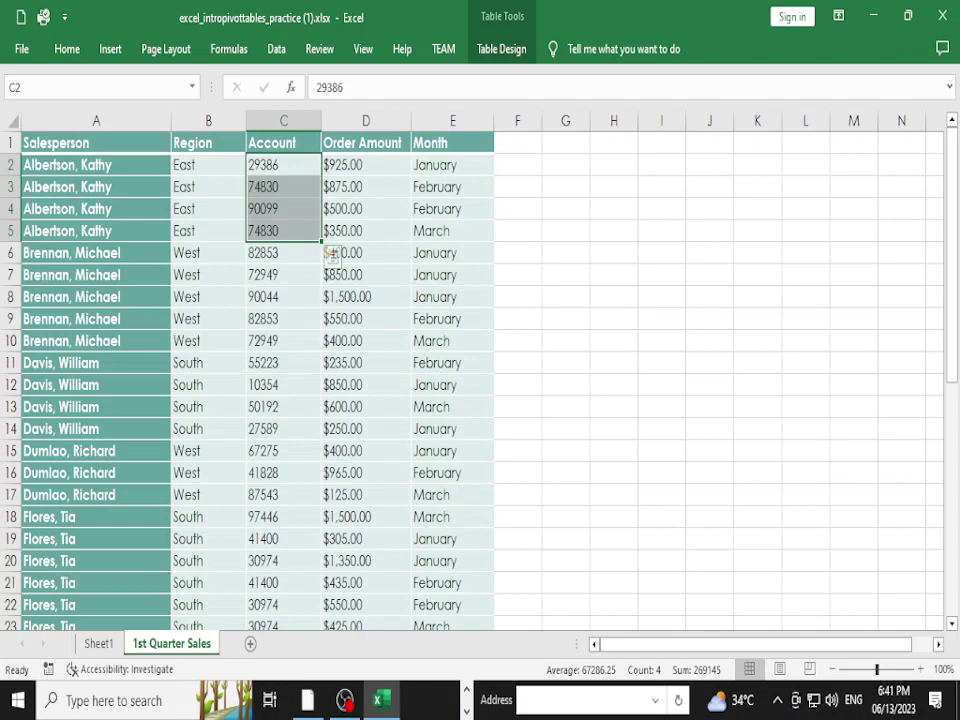
Flip between the data sheet and Sheet1, ending on the regional PivotTable and chart
{"action": "key", "text": "ctrl+Page_Up"}
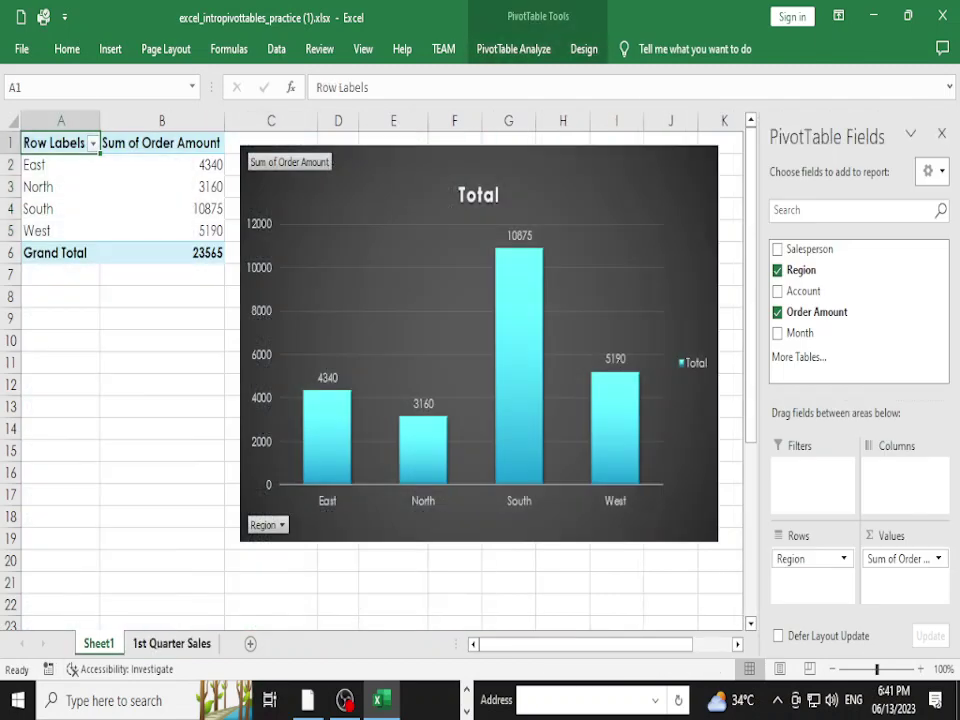
{"action": "key", "text": "ctrl+Page_Down"}
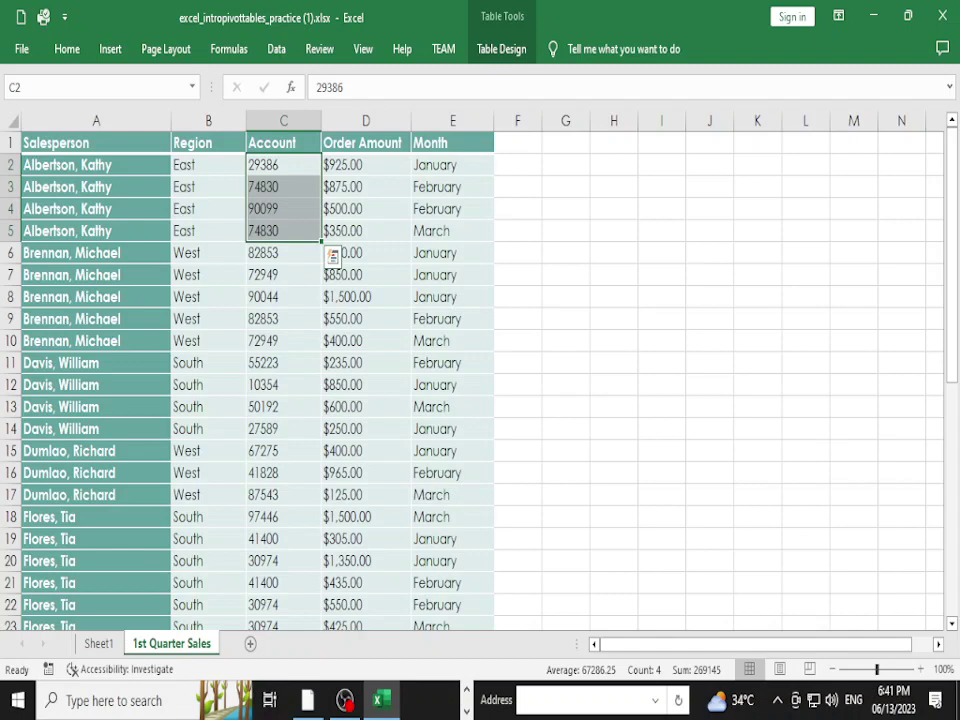
{"action": "key", "text": "ctrl+Page_Up"}
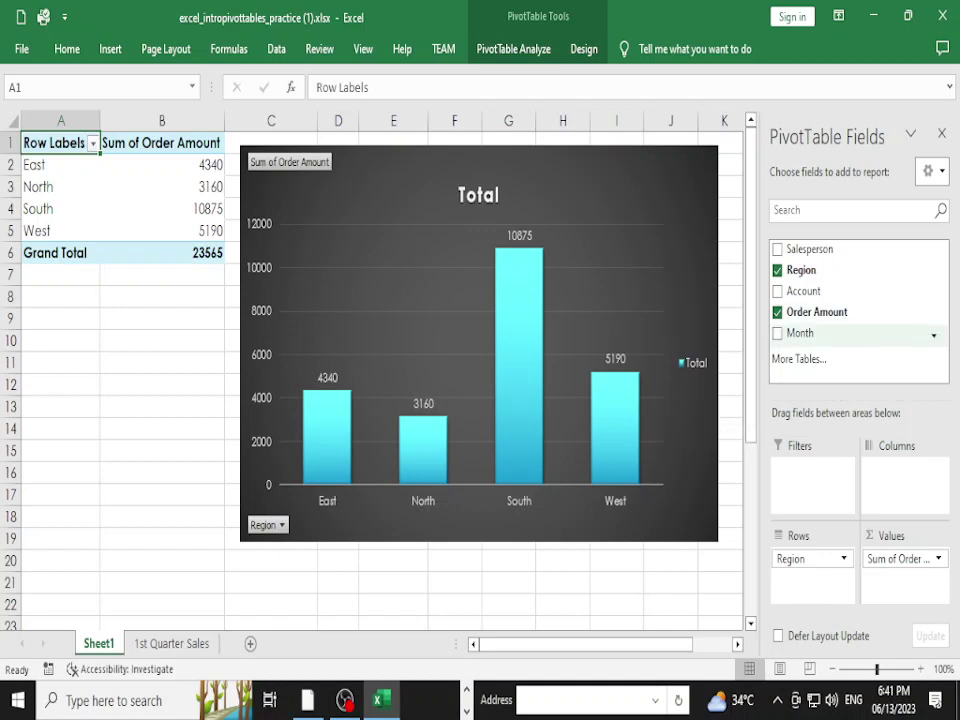
Nest Account under Region in Rows, so North splits into accounts 91041 (1610) and 91987 (1550)
{"action": "left_click", "coordinate": [777, 291]}
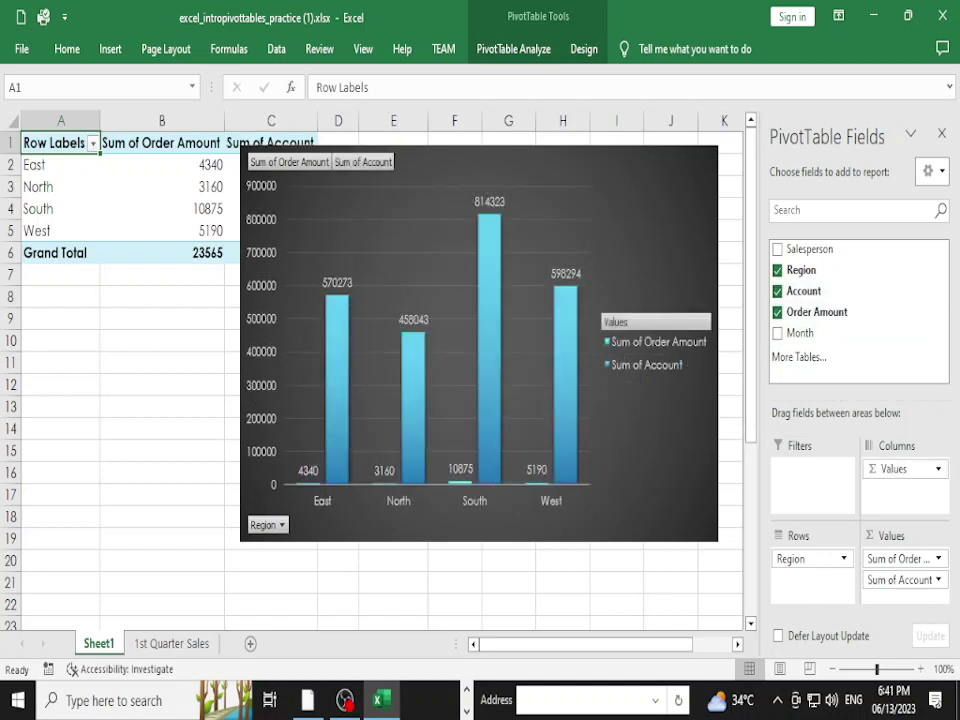
{"action": "left_click_drag", "start_coordinate": [903, 579], "coordinate": [810, 580]}
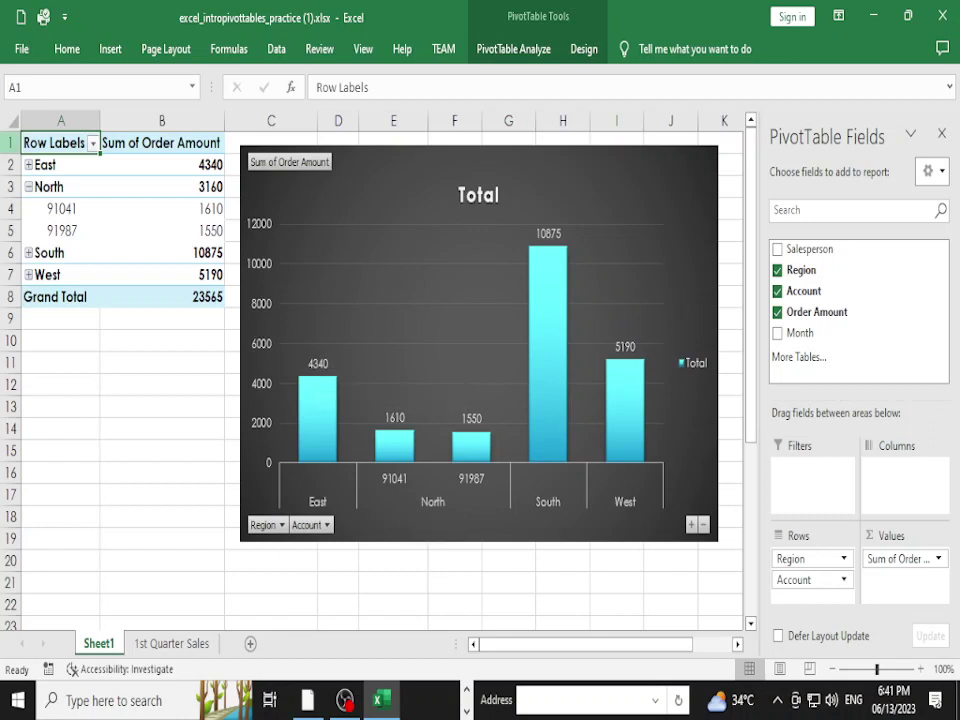
Expand the East, South and West regions to show their account rows
{"action": "left_click", "coordinate": [28, 164]}
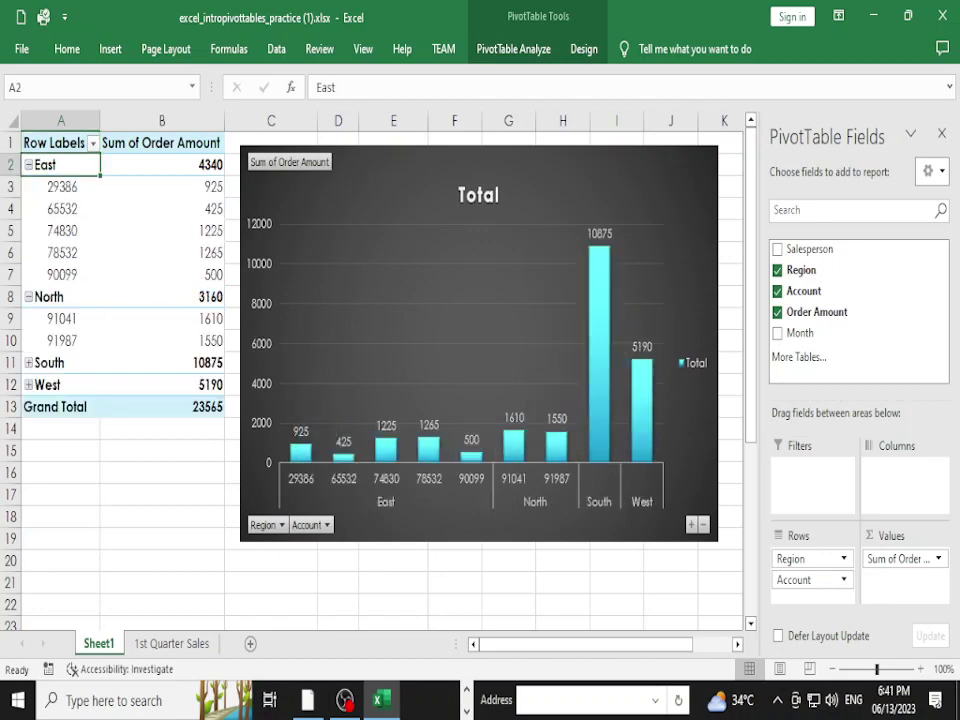
{"action": "left_click", "coordinate": [28, 362]}
{"action": "scroll", "coordinate": [120, 380], "scroll_direction": "down", "scroll_amount": 2}
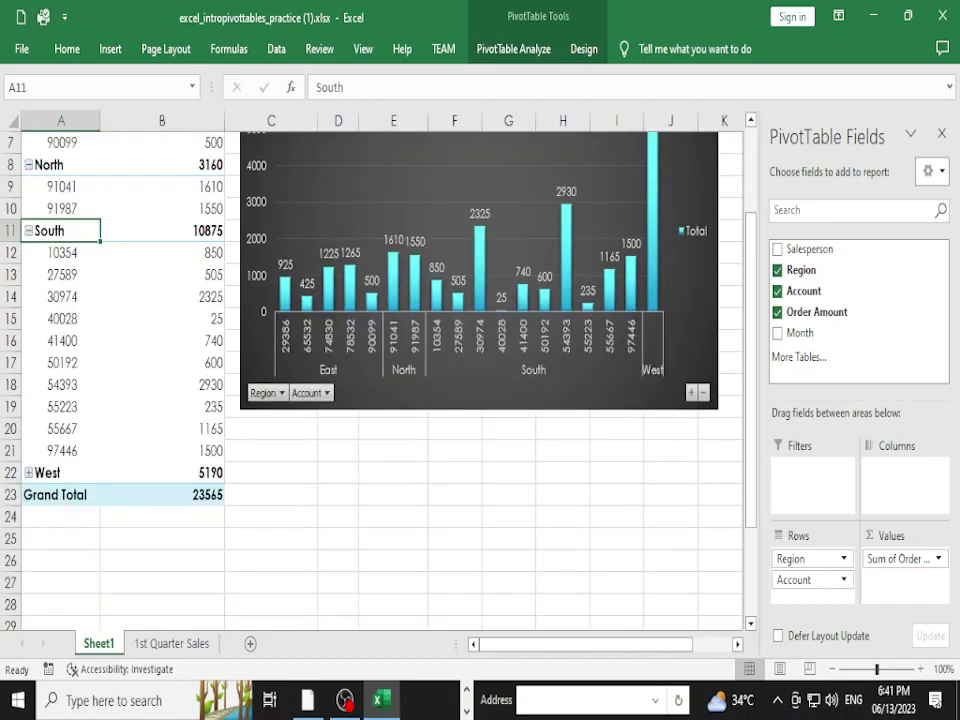
{"action": "left_click", "coordinate": [28, 472]}
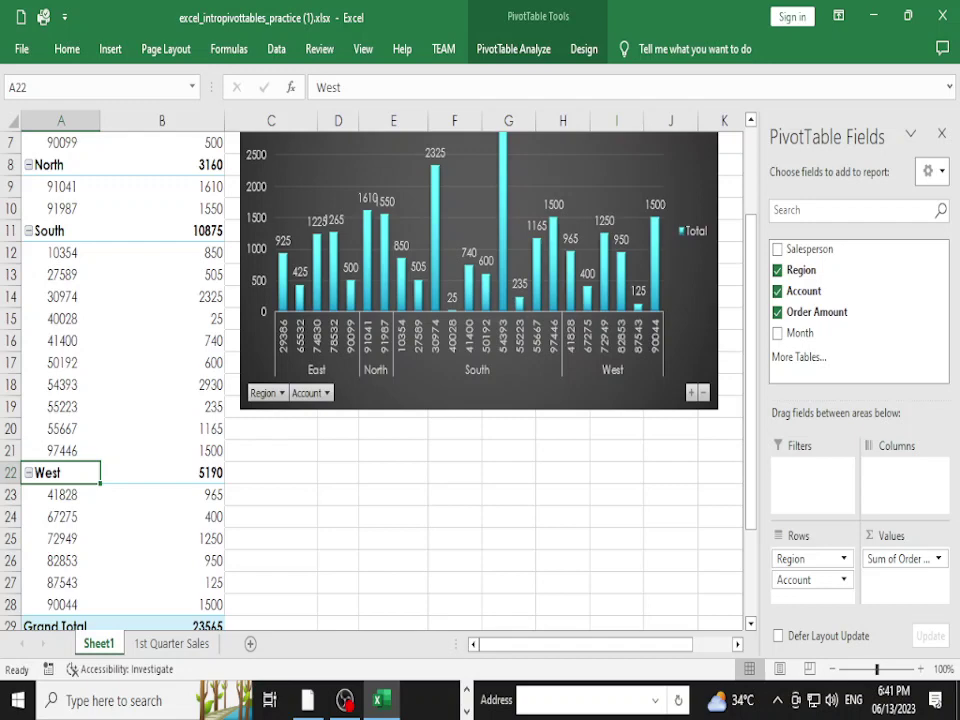
Collapse North, South, West and East back to their region totals
{"action": "scroll", "coordinate": [120, 380], "scroll_direction": "up", "scroll_amount": 2}
{"action": "left_click", "coordinate": [28, 297]}
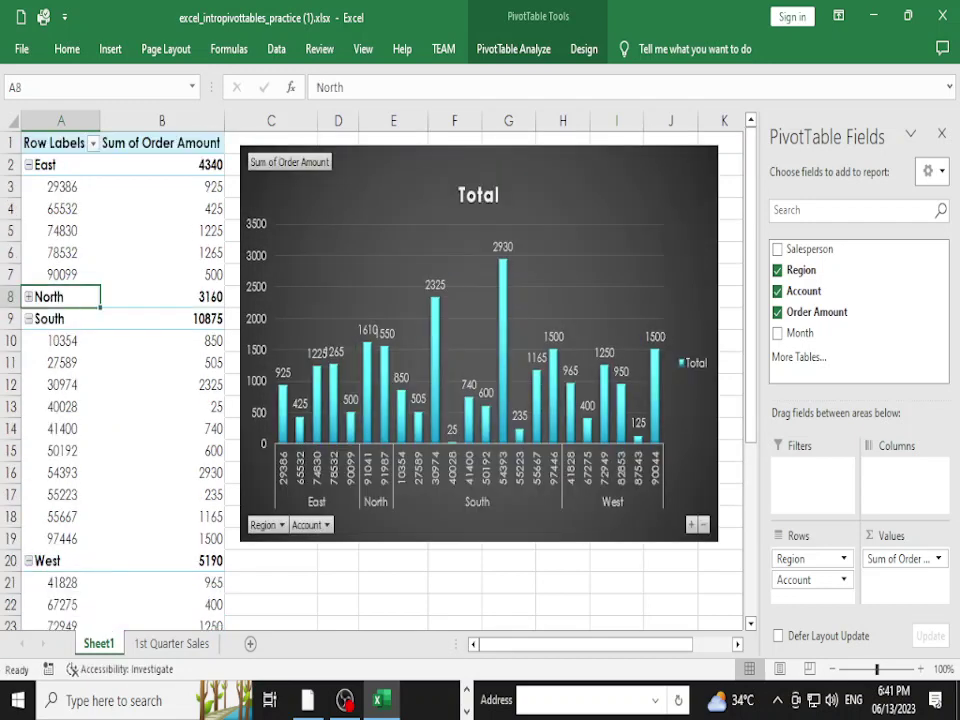
{"action": "left_click", "coordinate": [28, 319]}
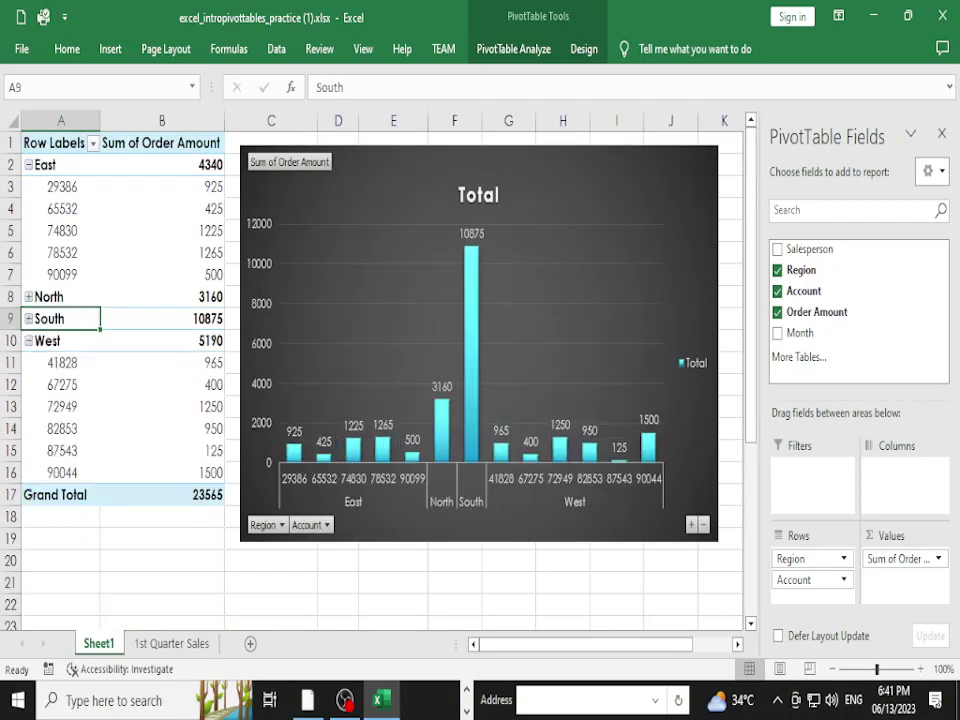
{"action": "left_click", "coordinate": [28, 341]}
{"action": "left_click_drag", "start_coordinate": [45, 165], "coordinate": [200, 165]}
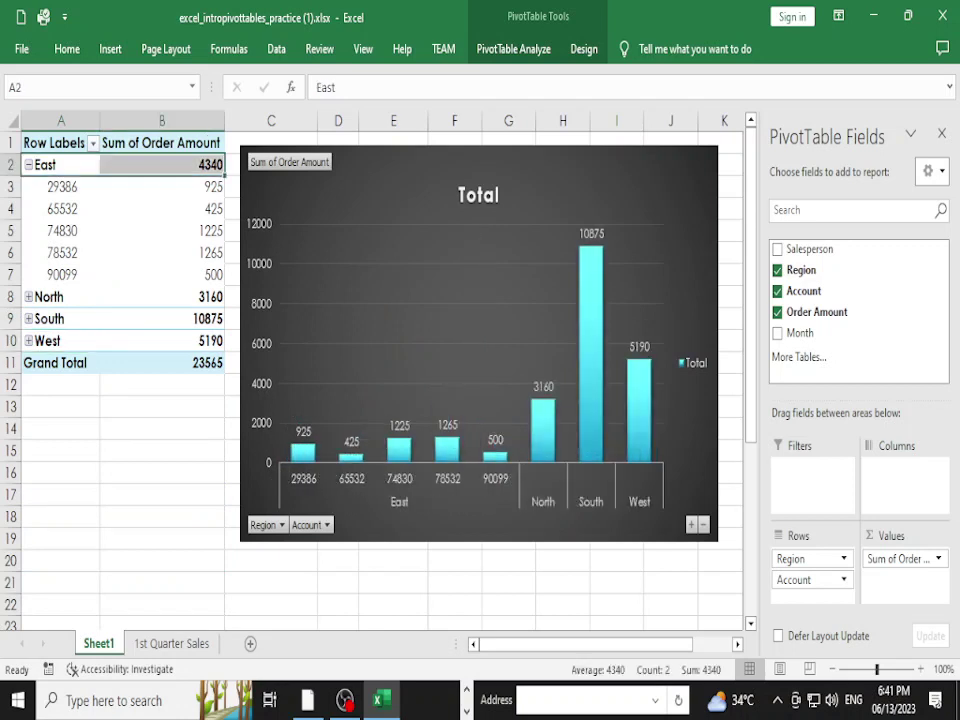
{"action": "left_click", "coordinate": [28, 165]}
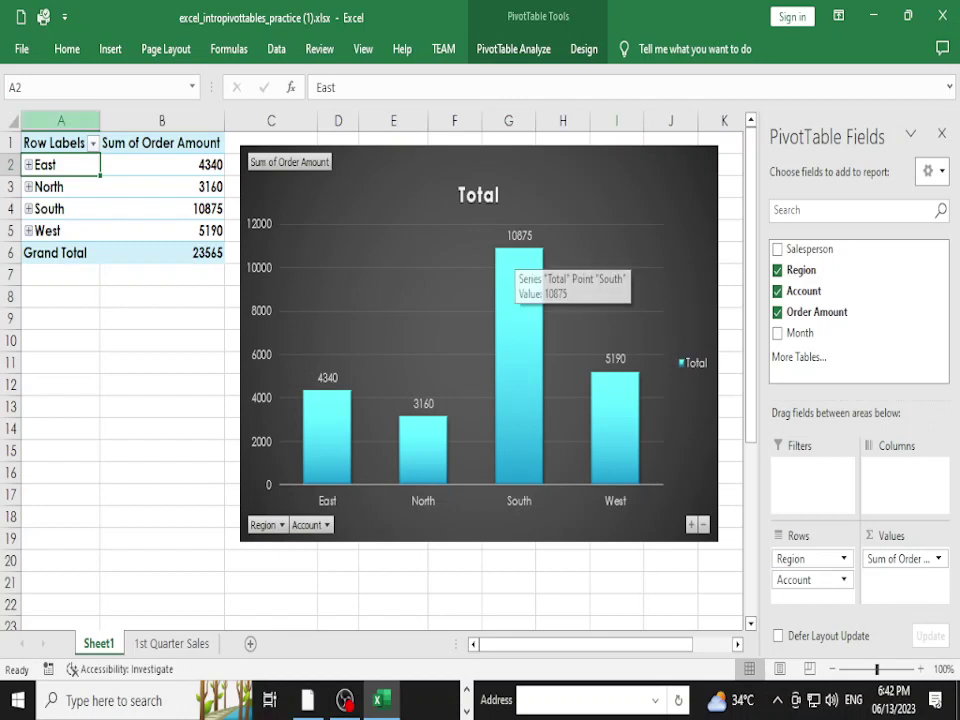
Re-expand South, North, East and West so every account total shows in the table and chart
{"action": "left_click", "coordinate": [28, 209]}
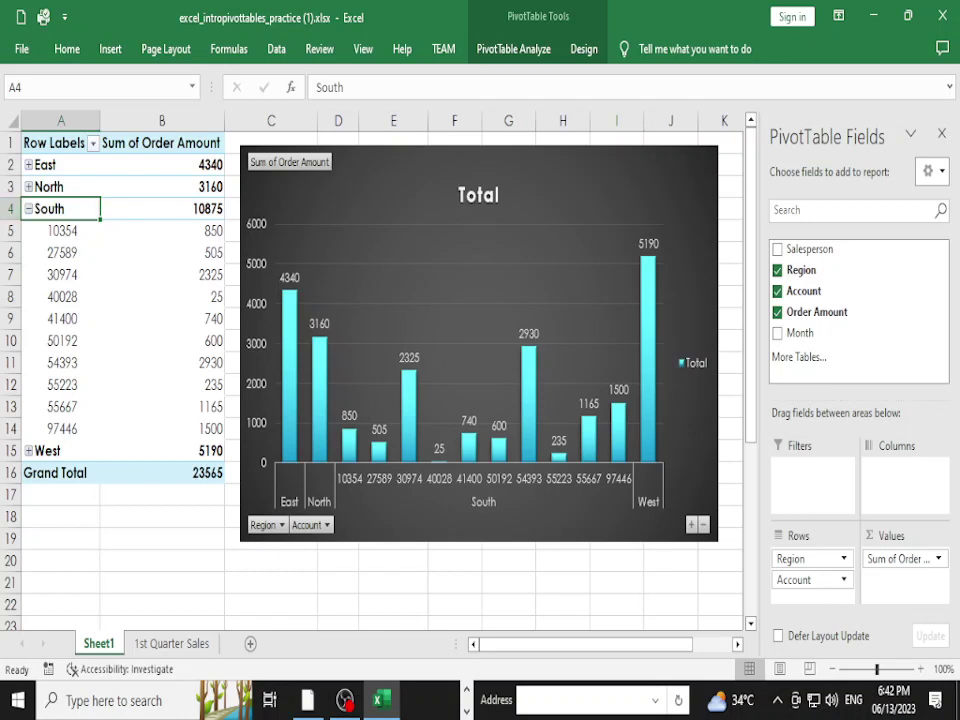
{"action": "left_click", "coordinate": [28, 187]}
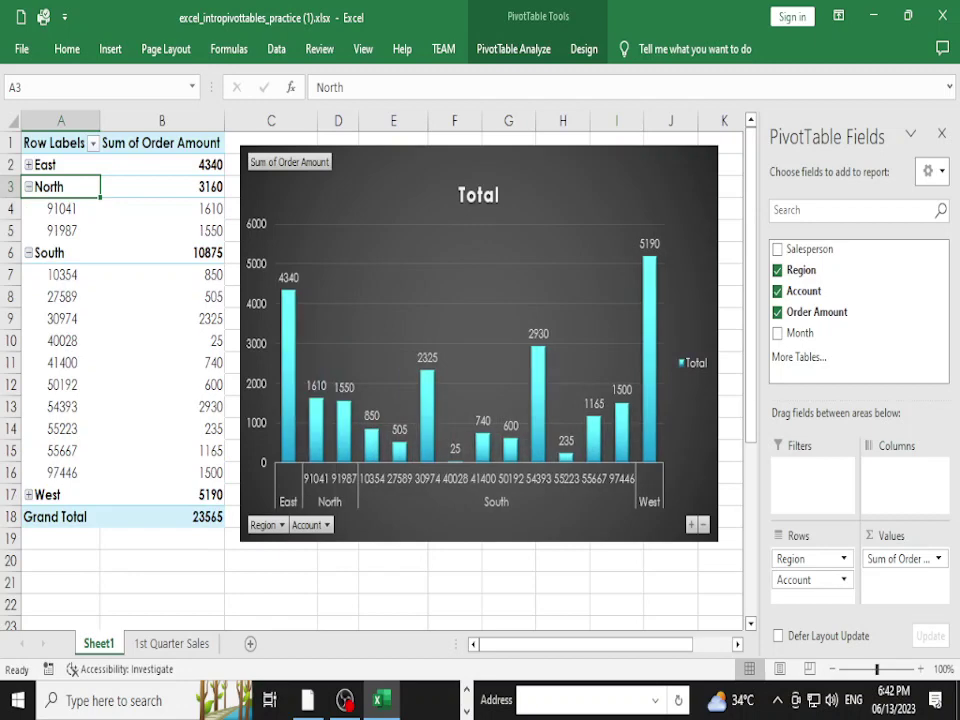
{"action": "left_click", "coordinate": [28, 165]}
{"action": "left_click", "coordinate": [28, 605]}
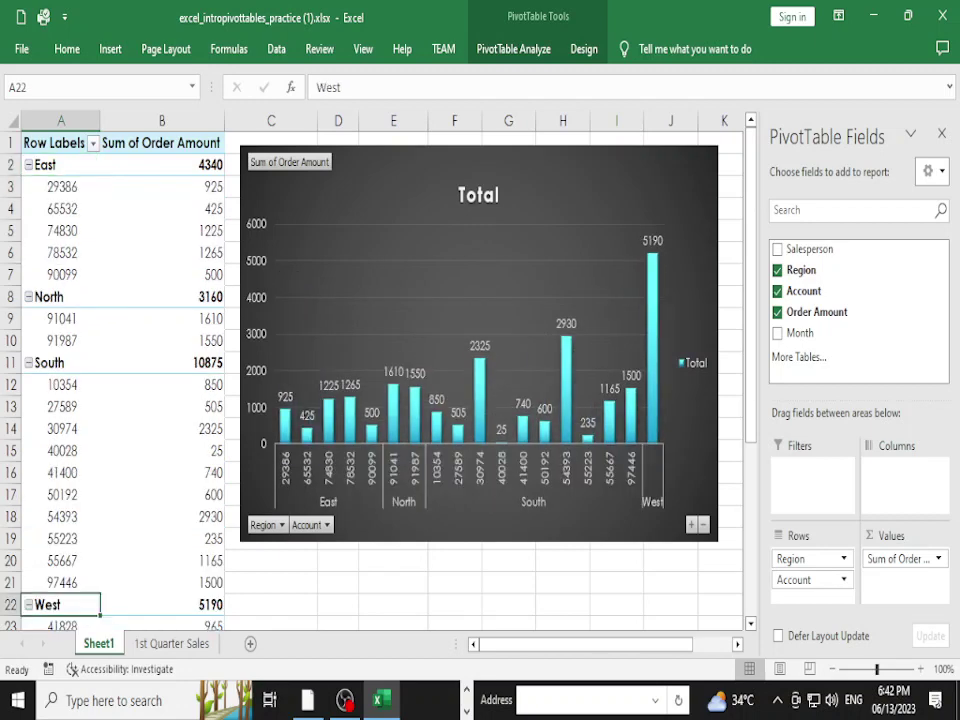
{"action": "scroll", "coordinate": [370, 375], "scroll_direction": "down", "scroll_amount": 1}
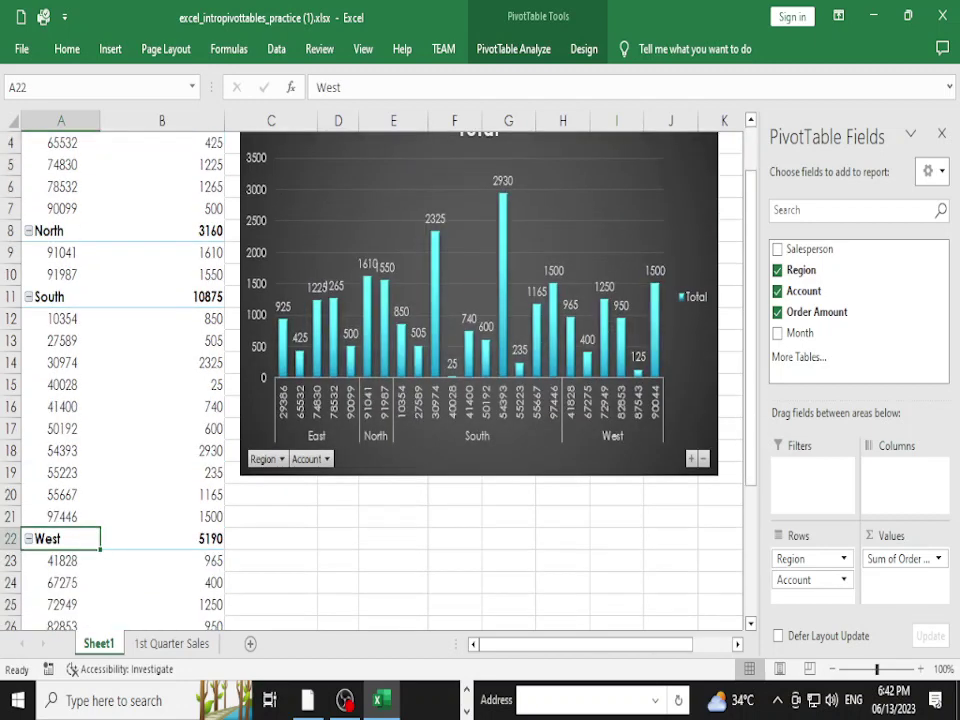
{"action": "scroll", "coordinate": [565, 478], "scroll_direction": "up", "scroll_amount": 1}
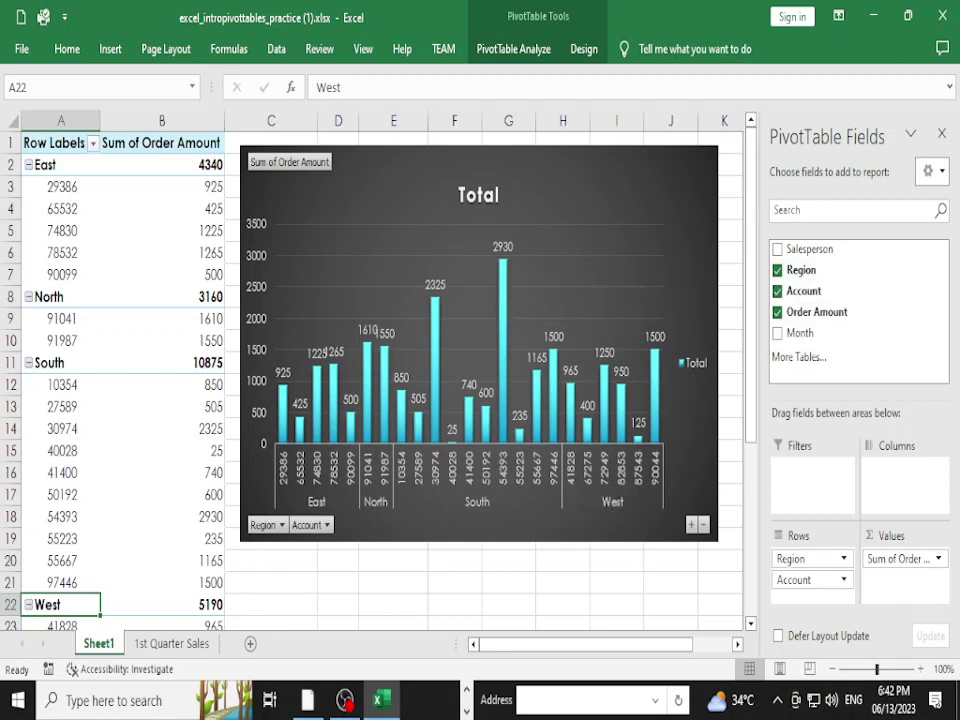
{"action": "mouse_move", "coordinate": [434, 325]}
{"action": "mouse_move", "coordinate": [367, 370]}
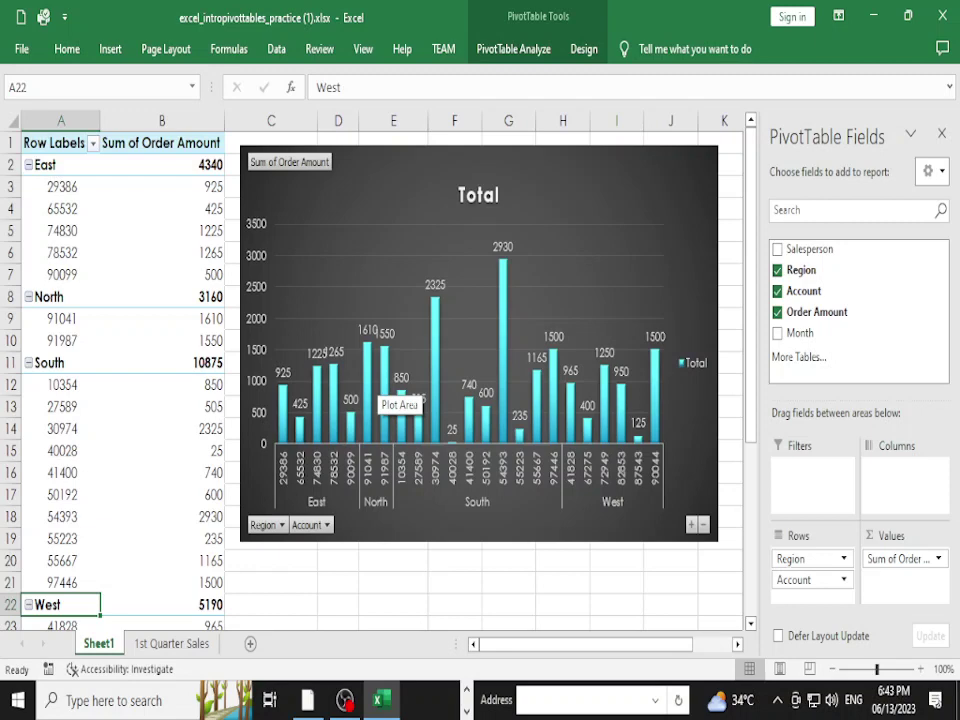
Check the 1st Quarter Sales source records, then return to Sheet1's PivotTable and chart
{"action": "key", "text": "ctrl+Page_Down"}
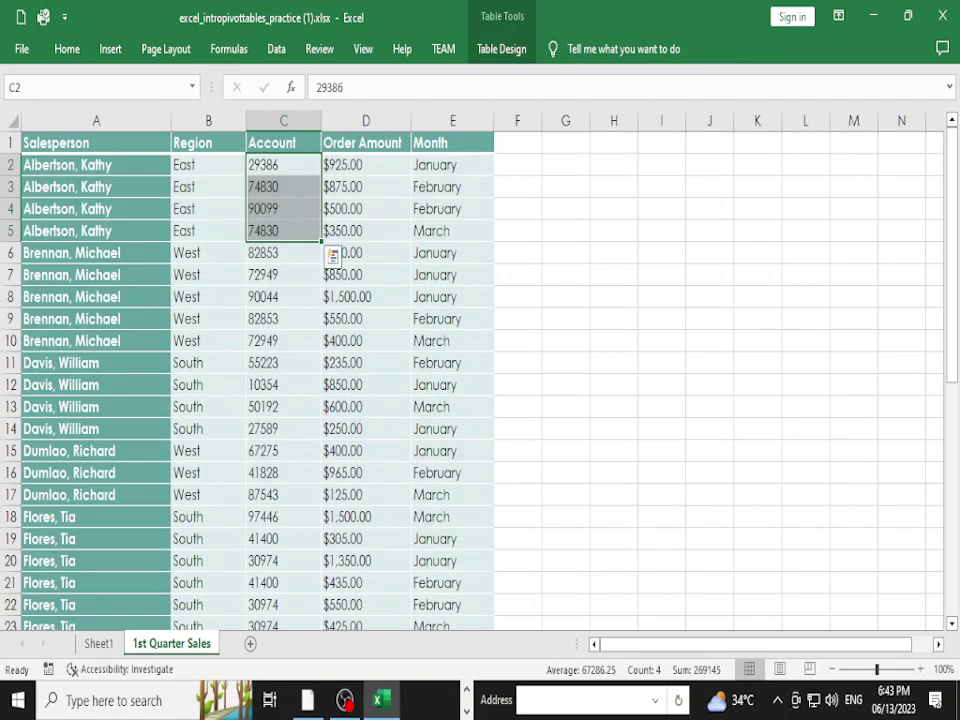
{"action": "scroll", "coordinate": [250, 380], "scroll_direction": "down", "scroll_amount": 4}
{"action": "scroll", "coordinate": [250, 380], "scroll_direction": "down", "scroll_amount": 7}
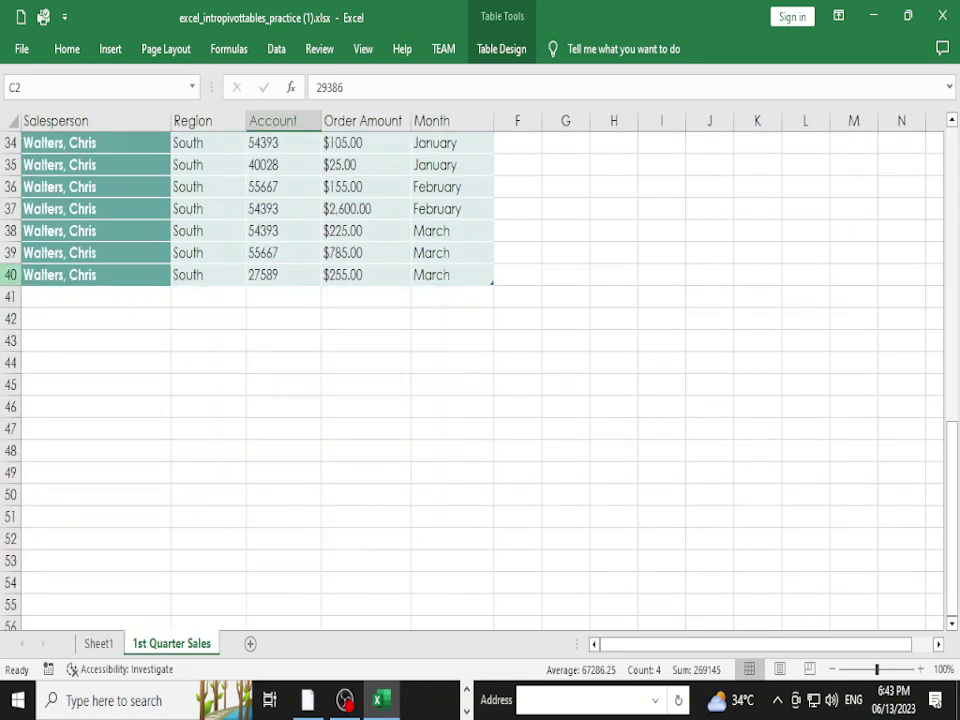
{"action": "scroll", "coordinate": [250, 380], "scroll_direction": "up", "scroll_amount": 7}
{"action": "scroll", "coordinate": [250, 380], "scroll_direction": "up", "scroll_amount": 4}
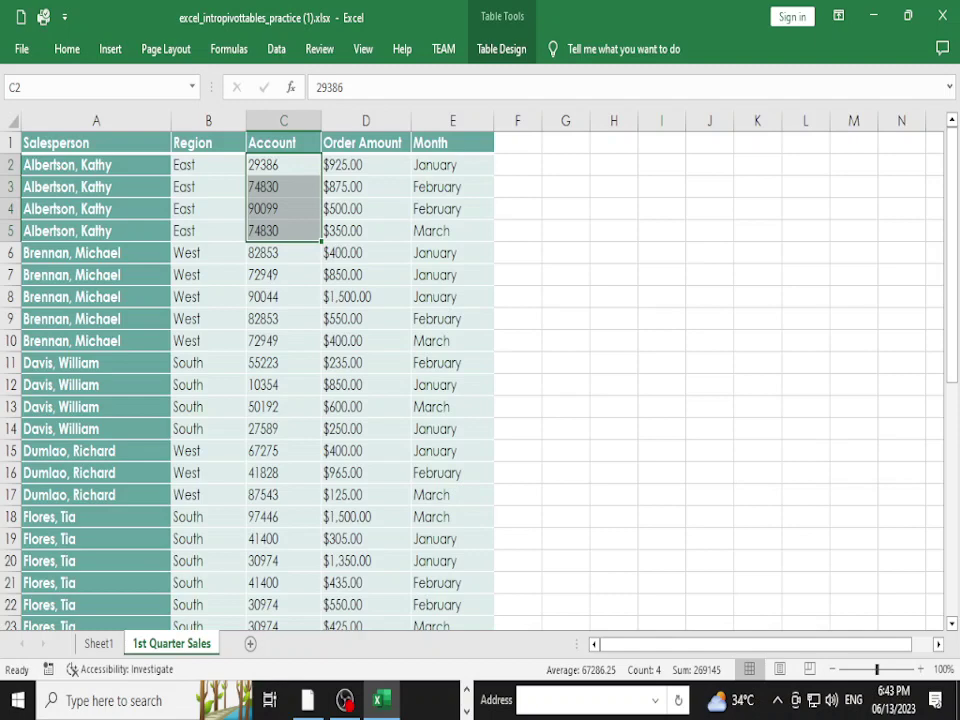
{"action": "left_click", "coordinate": [98, 643]}
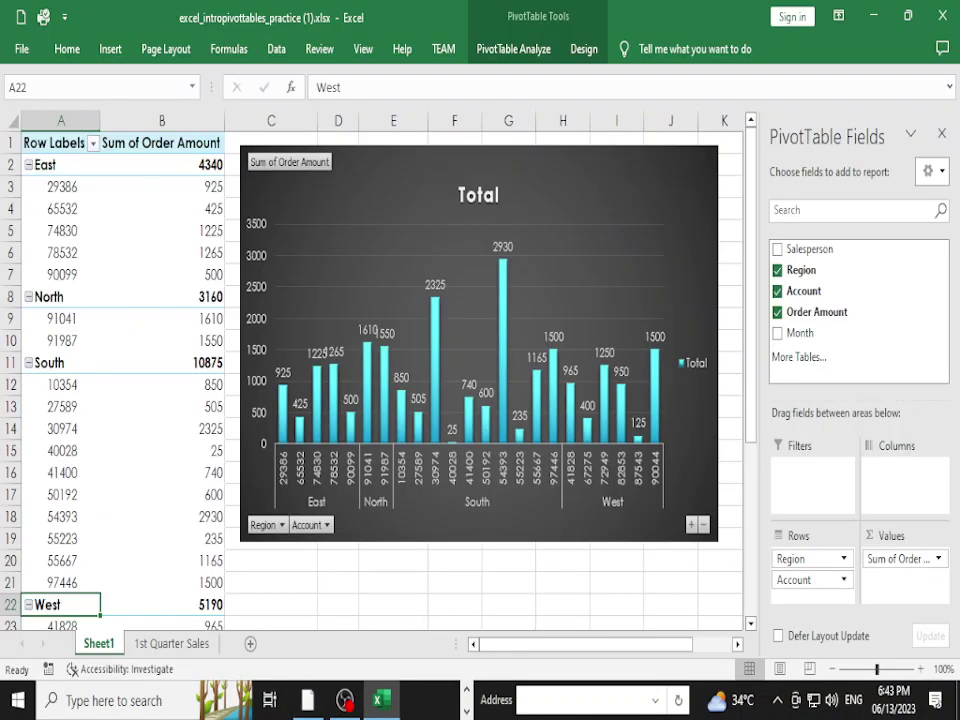
{"action": "key", "text": "ctrl+Page_Down"}
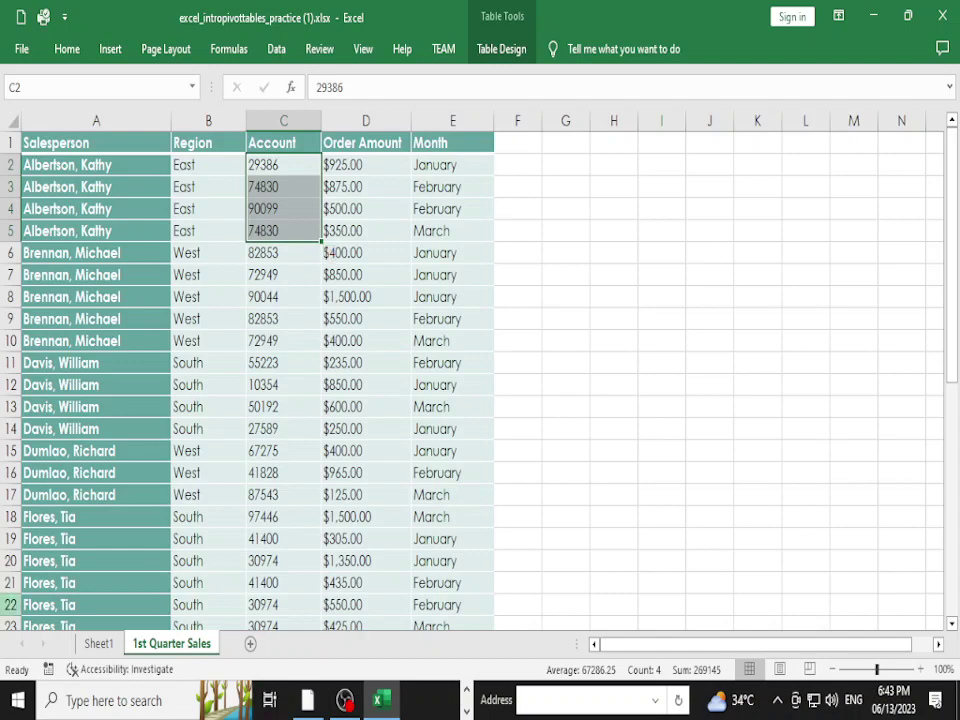
{"action": "key", "text": "ctrl+Page_Up"}
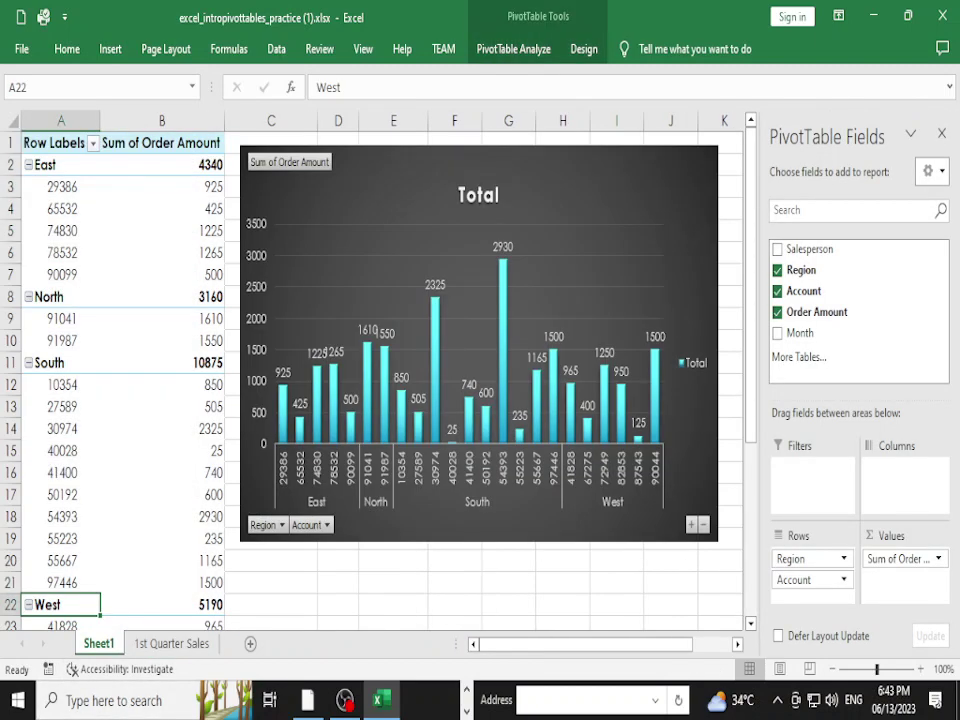
Shrink the PivotChart from its top-left corner and add Salesperson as a row field under Account
{"action": "left_click", "coordinate": [478, 340]}
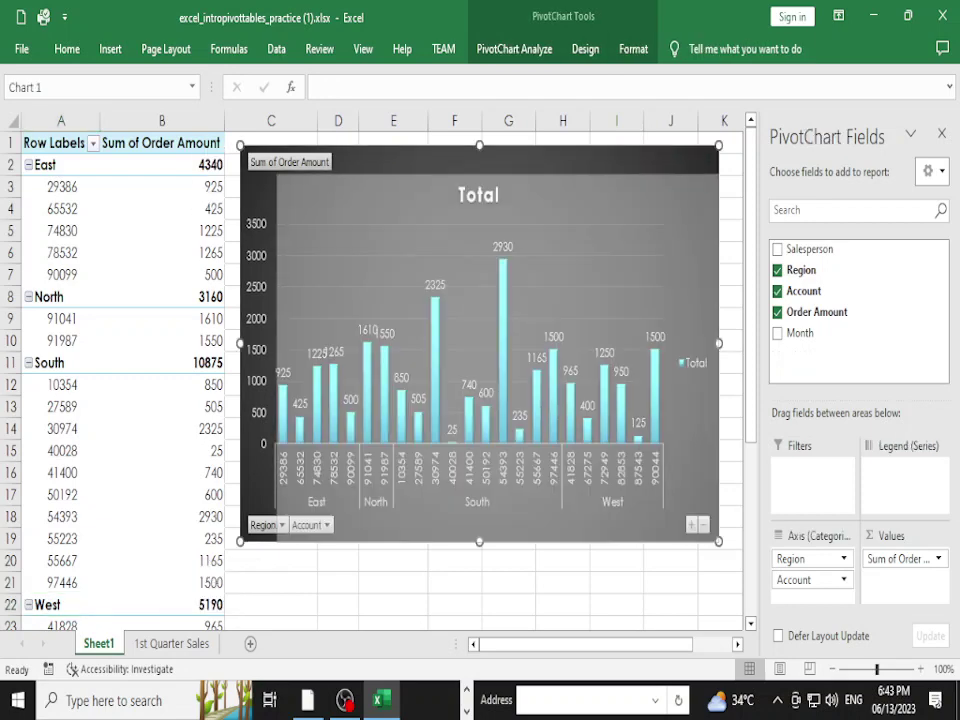
{"action": "left_click_drag", "start_coordinate": [240, 146], "coordinate": [278, 175]}
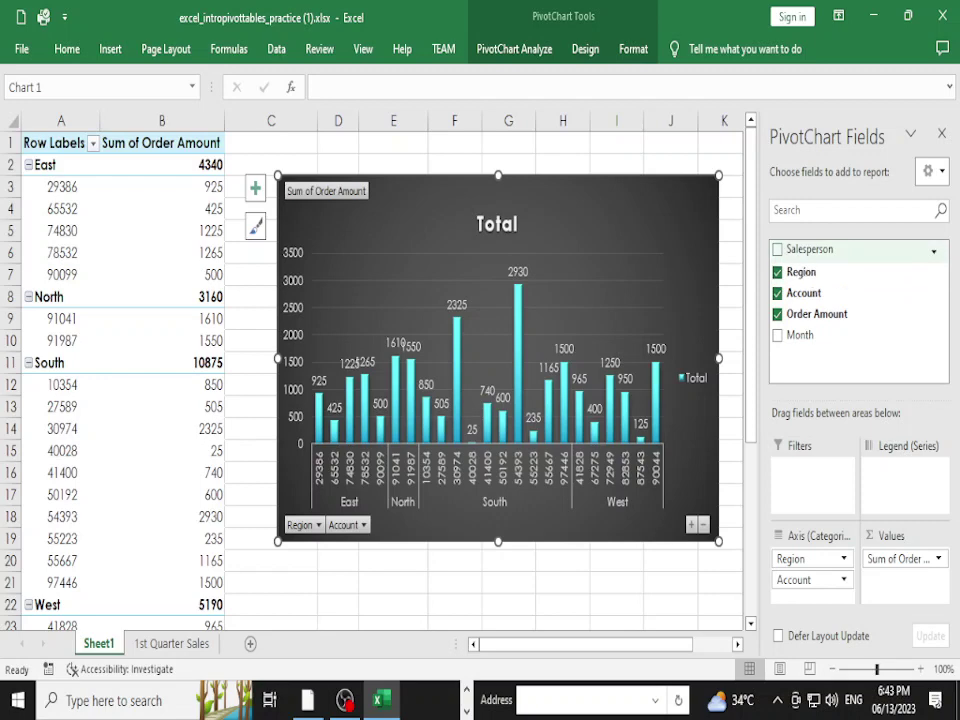
{"action": "left_click", "coordinate": [778, 249]}
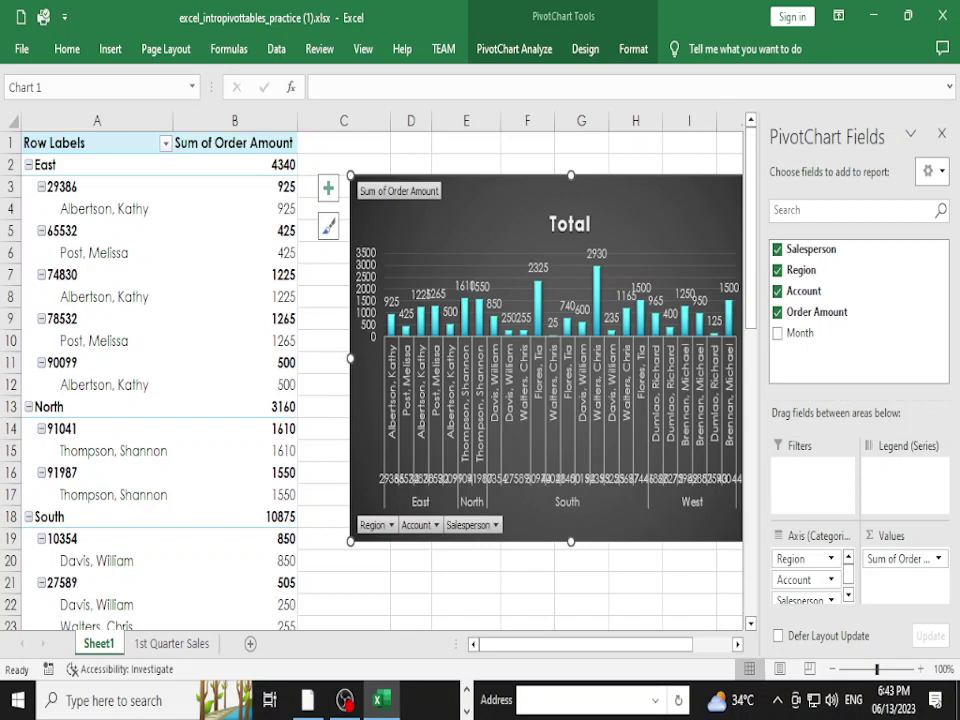
Collapse all regions, move Salesperson above Account, and expand East into its two salespeople (2650, 1690)
{"action": "left_click", "coordinate": [28, 164]}
{"action": "left_click", "coordinate": [48, 186]}
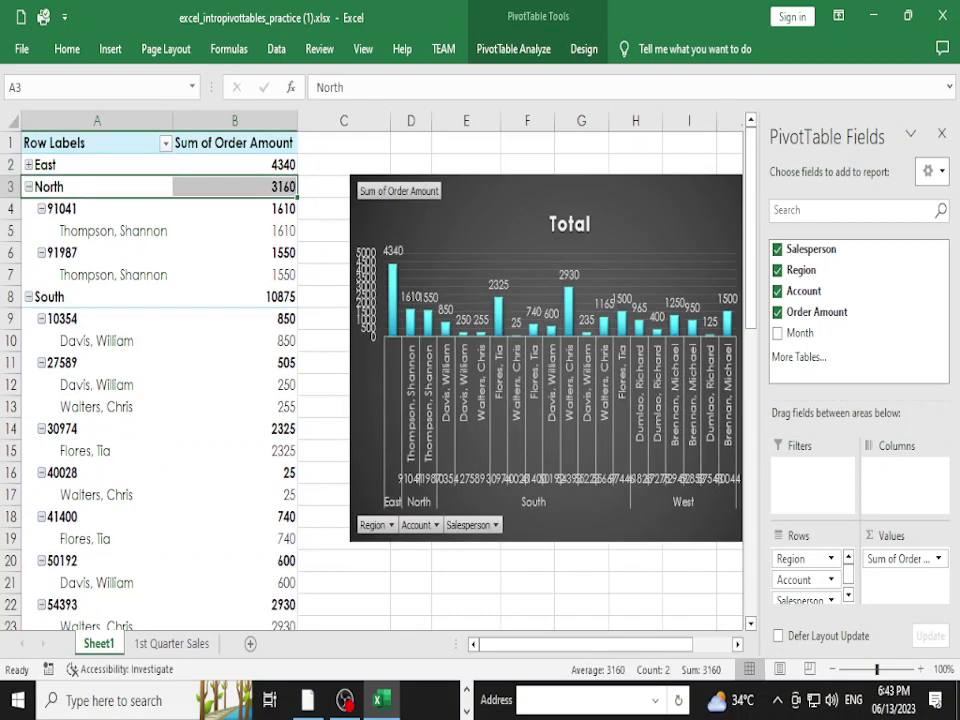
{"action": "left_click", "coordinate": [28, 186]}
{"action": "left_click", "coordinate": [28, 208]}
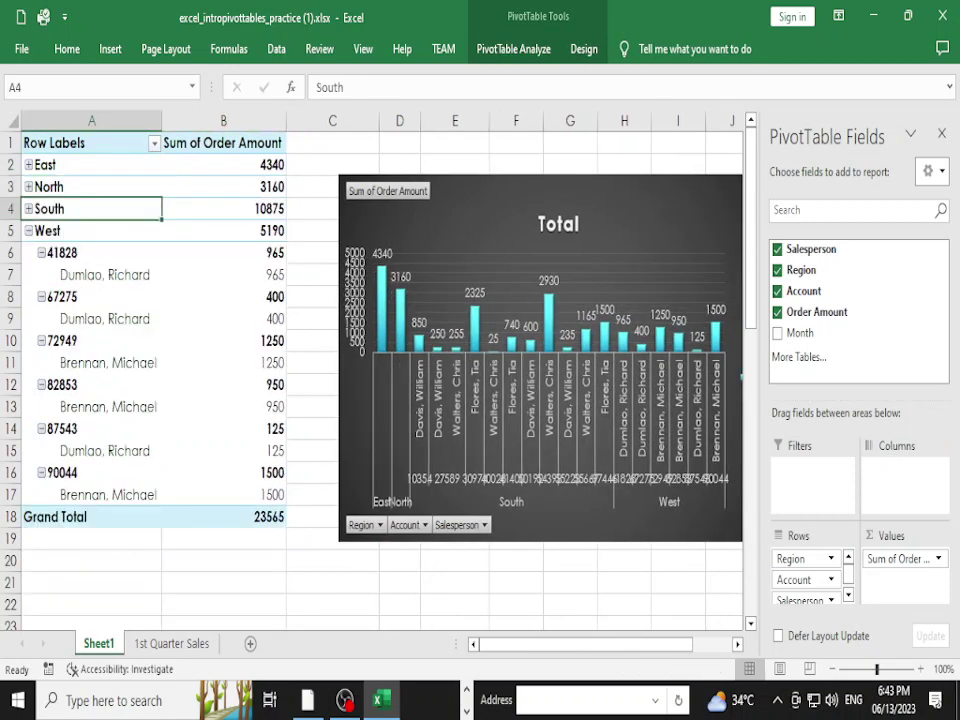
{"action": "left_click", "coordinate": [28, 230]}
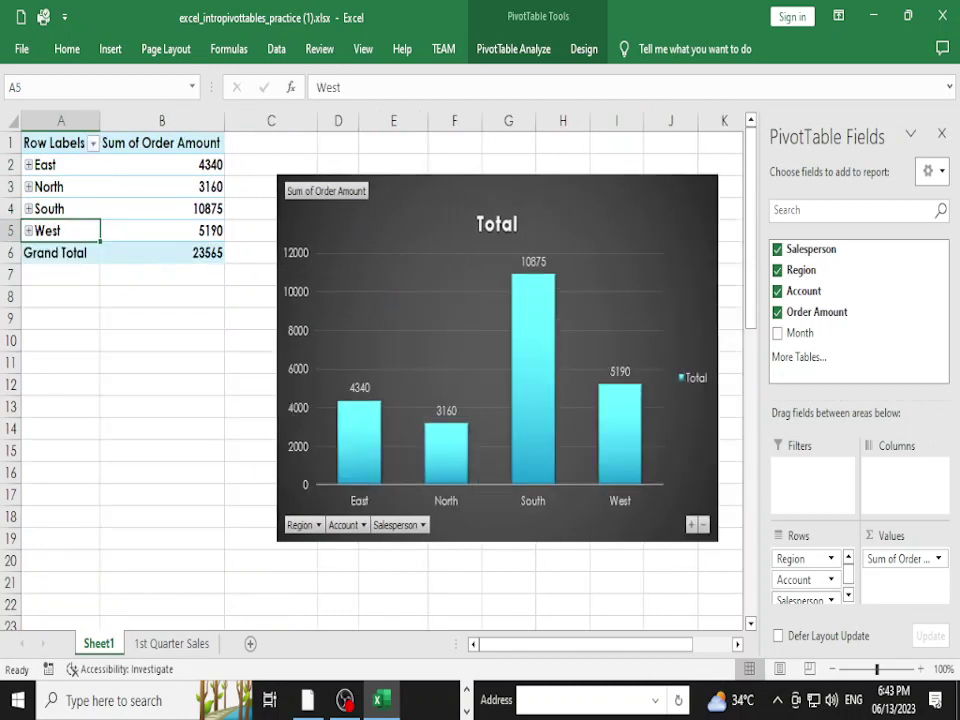
{"action": "left_click_drag", "start_coordinate": [800, 599], "coordinate": [800, 572]}
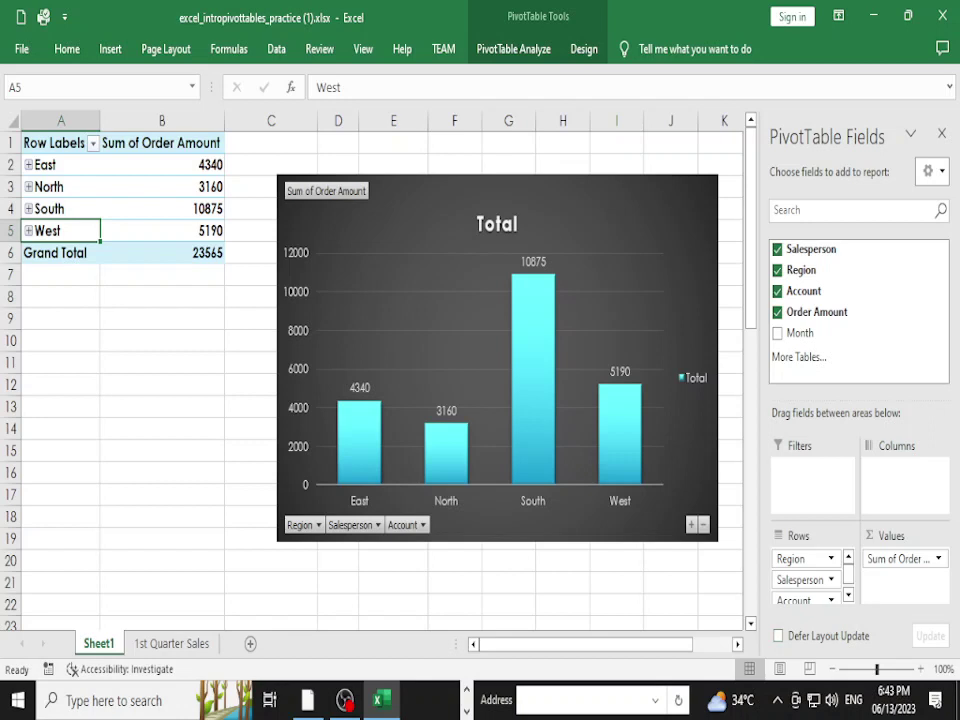
{"action": "left_click", "coordinate": [28, 164]}
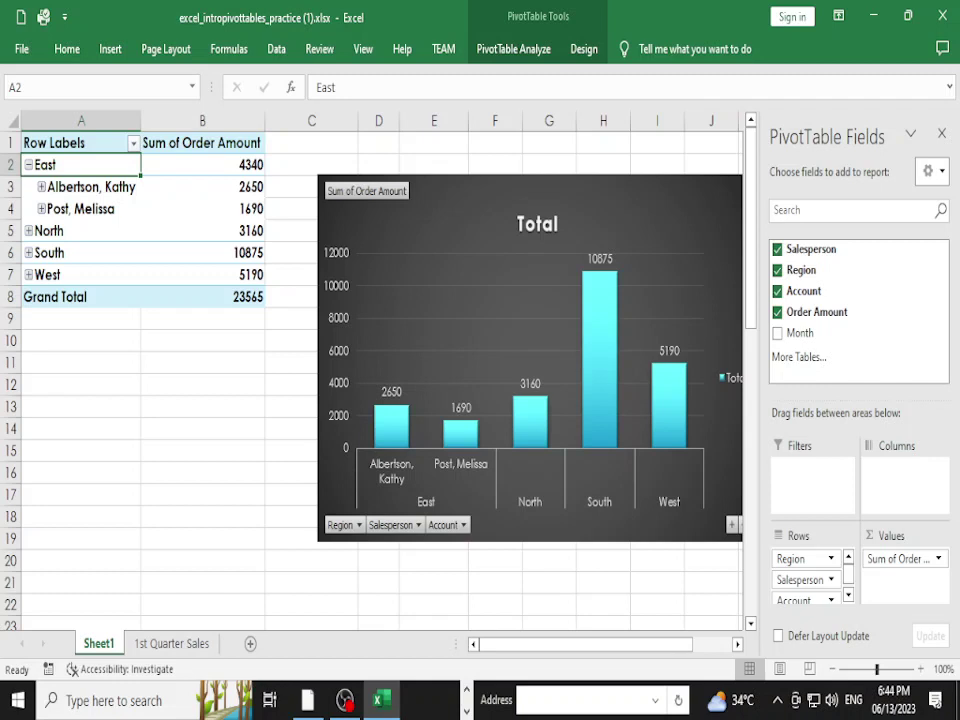
Expand both East salespeople into their accounts: three under the first, two under the second
{"action": "left_click", "coordinate": [41, 186]}
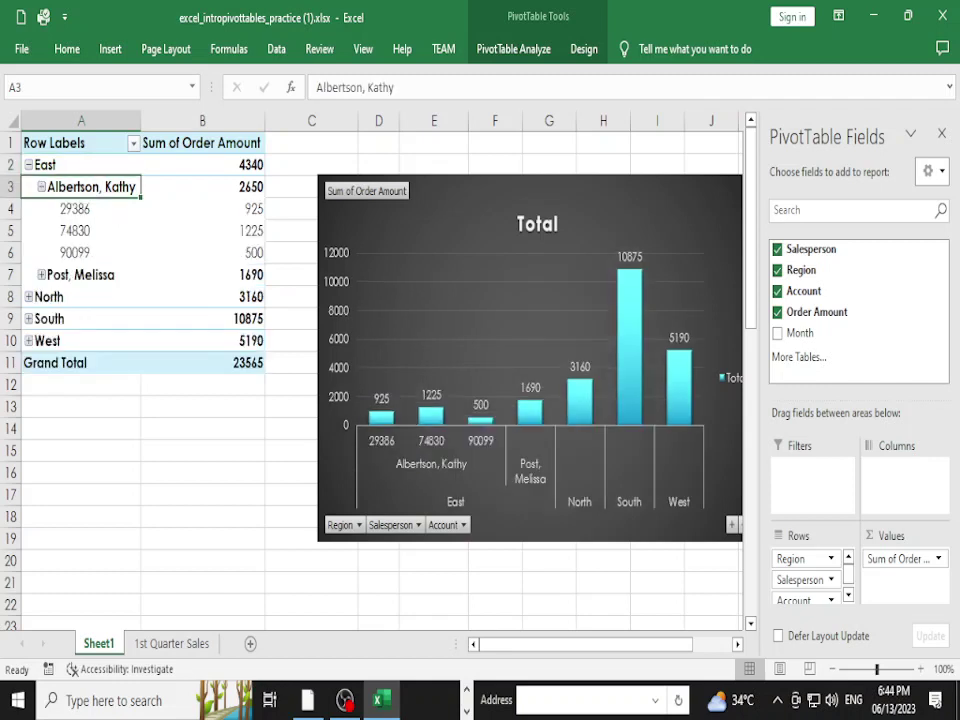
{"action": "left_click", "coordinate": [41, 274]}
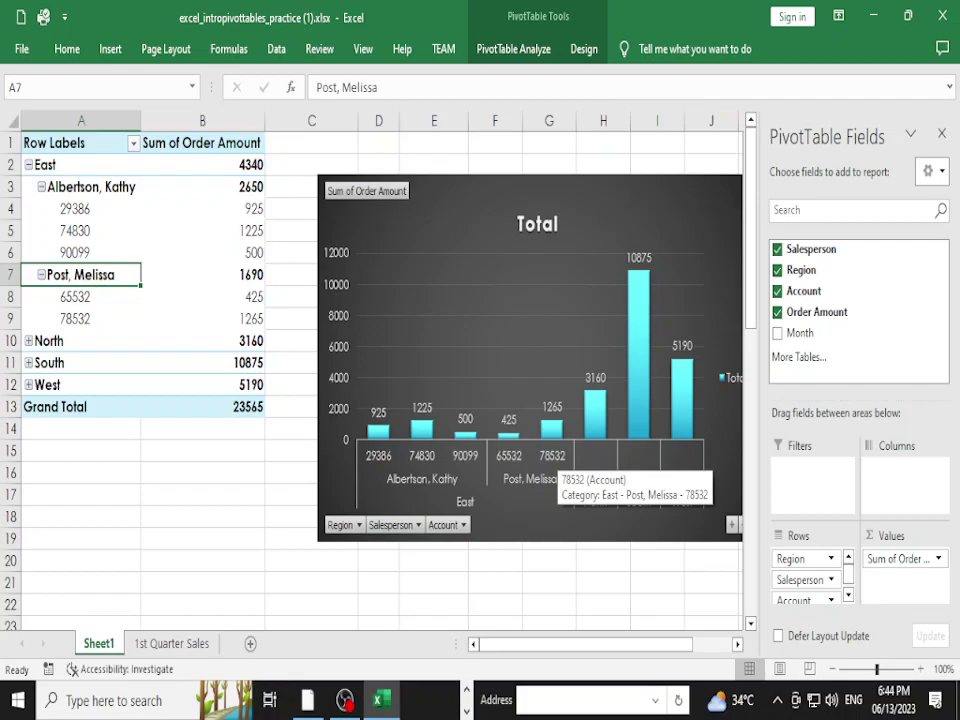
{"action": "key", "text": "alt+Tab"}
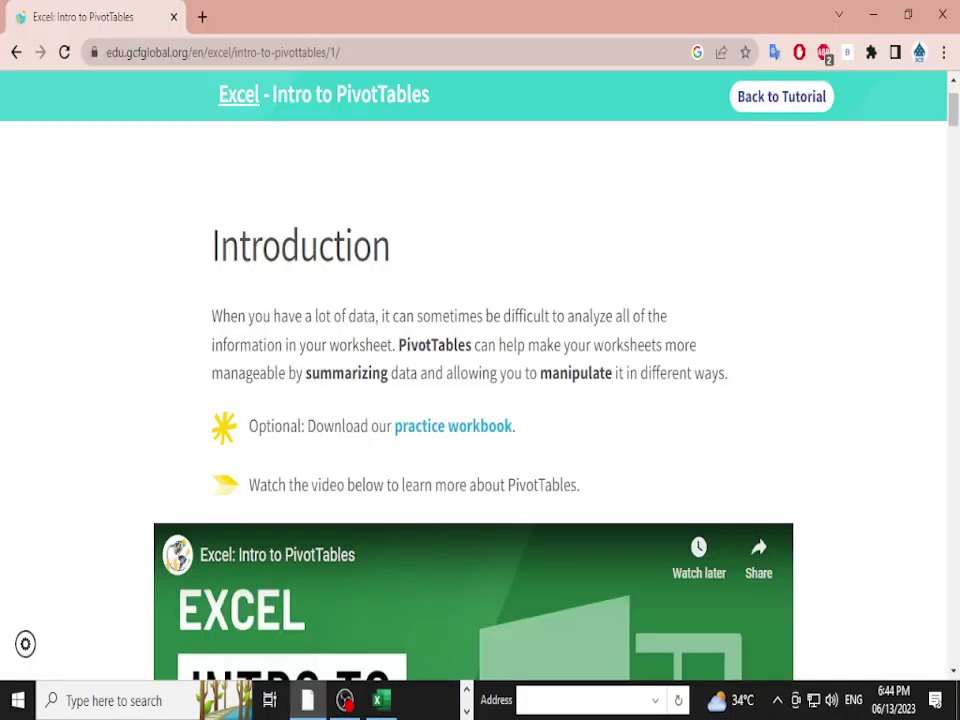
{"action": "scroll", "coordinate": [272, 128], "scroll_direction": "down", "scroll_amount": 5}
{"action": "scroll", "coordinate": [272, 128], "scroll_direction": "down", "scroll_amount": 5}
{"action": "scroll", "coordinate": [272, 128], "scroll_direction": "down", "scroll_amount": 5}
{"action": "scroll", "coordinate": [272, 128], "scroll_direction": "down", "scroll_amount": 5}
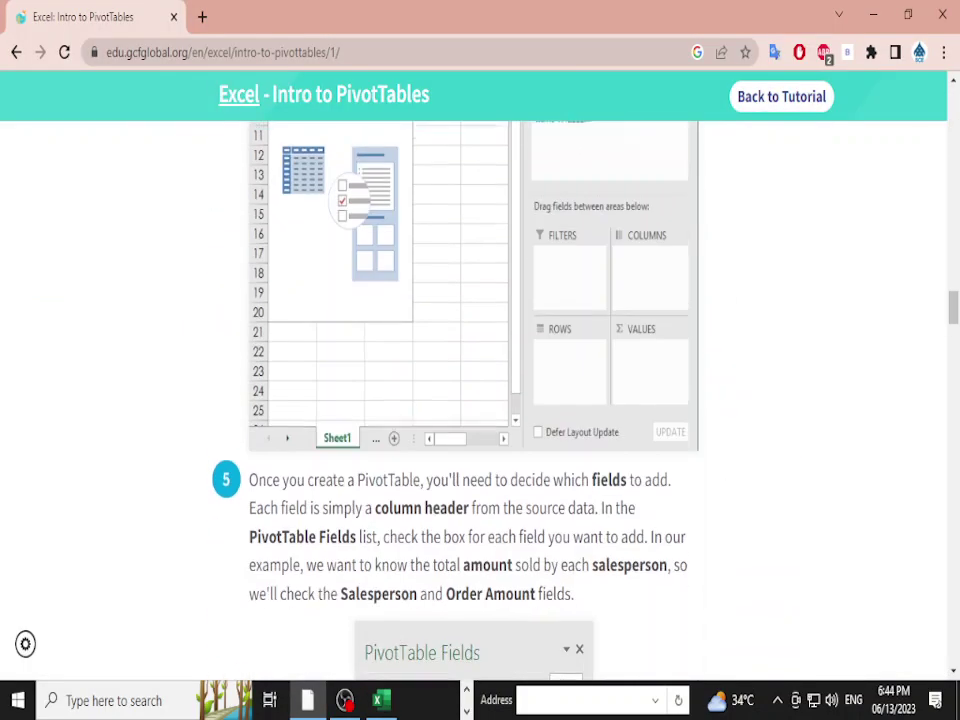
{"action": "scroll", "coordinate": [272, 128], "scroll_direction": "down", "scroll_amount": 3}
{"action": "scroll", "coordinate": [272, 128], "scroll_direction": "down", "scroll_amount": 3}
{"action": "scroll", "coordinate": [272, 128], "scroll_direction": "down", "scroll_amount": 3}
{"action": "scroll", "coordinate": [480, 400], "scroll_direction": "down", "scroll_amount": 3}
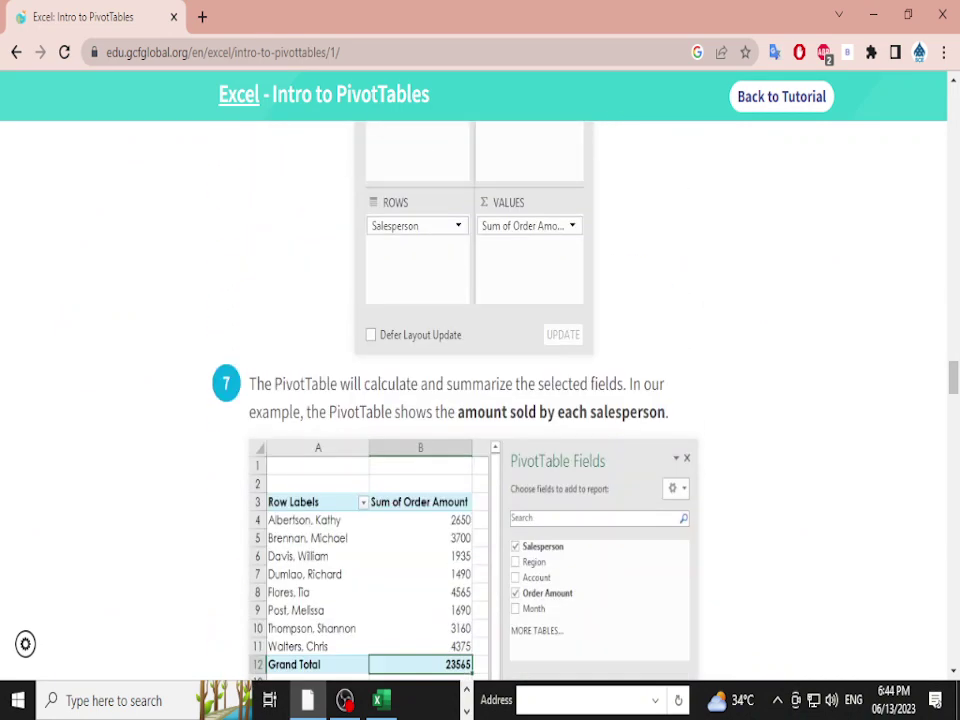
{"action": "scroll", "coordinate": [480, 400], "scroll_direction": "down", "scroll_amount": 1}
{"action": "scroll", "coordinate": [480, 400], "scroll_direction": "down", "scroll_amount": 2}
{"action": "scroll", "coordinate": [480, 400], "scroll_direction": "down", "scroll_amount": 3}
{"action": "scroll", "coordinate": [480, 400], "scroll_direction": "up", "scroll_amount": 1}
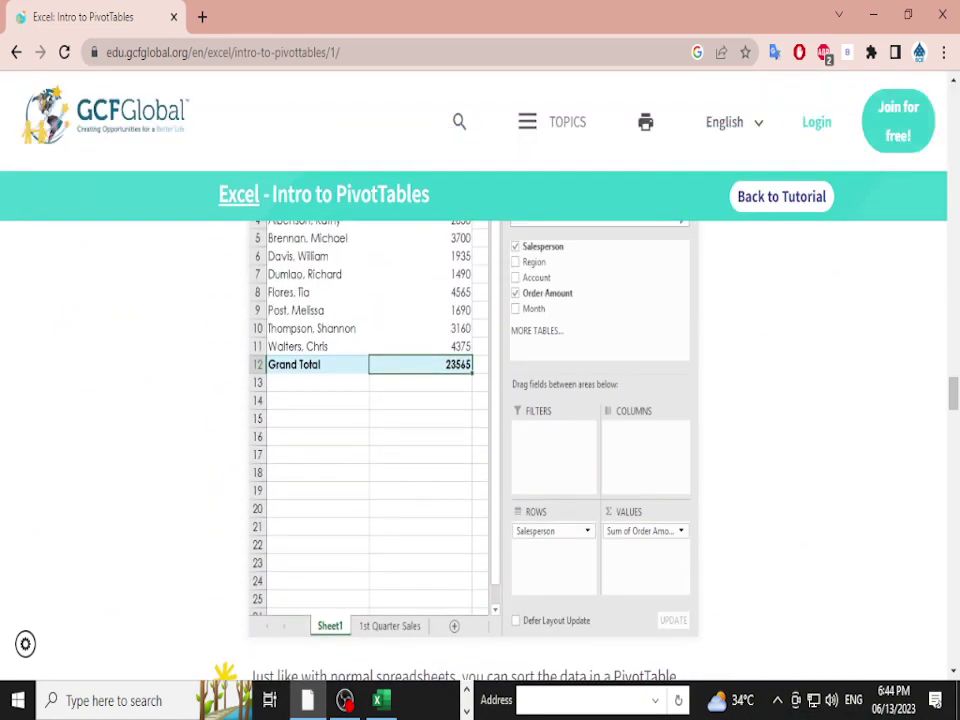
{"action": "key", "text": "alt+Tab"}
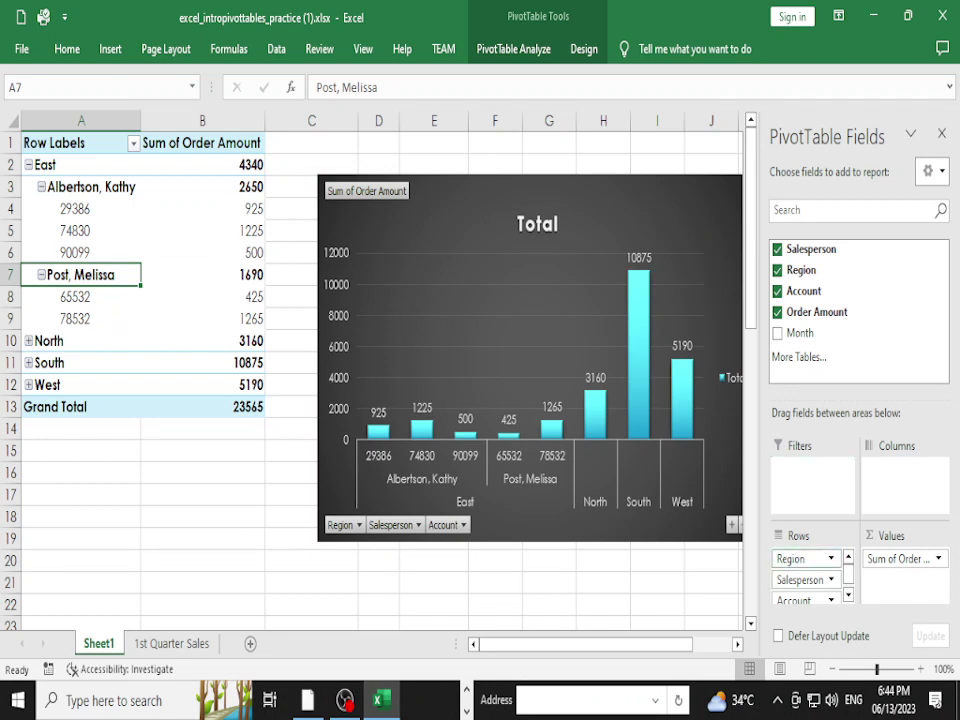
Make Salesperson a report filter limited to the first salesperson, then drag it back toward Rows
{"action": "left_click_drag", "start_coordinate": [800, 579], "coordinate": [810, 468]}
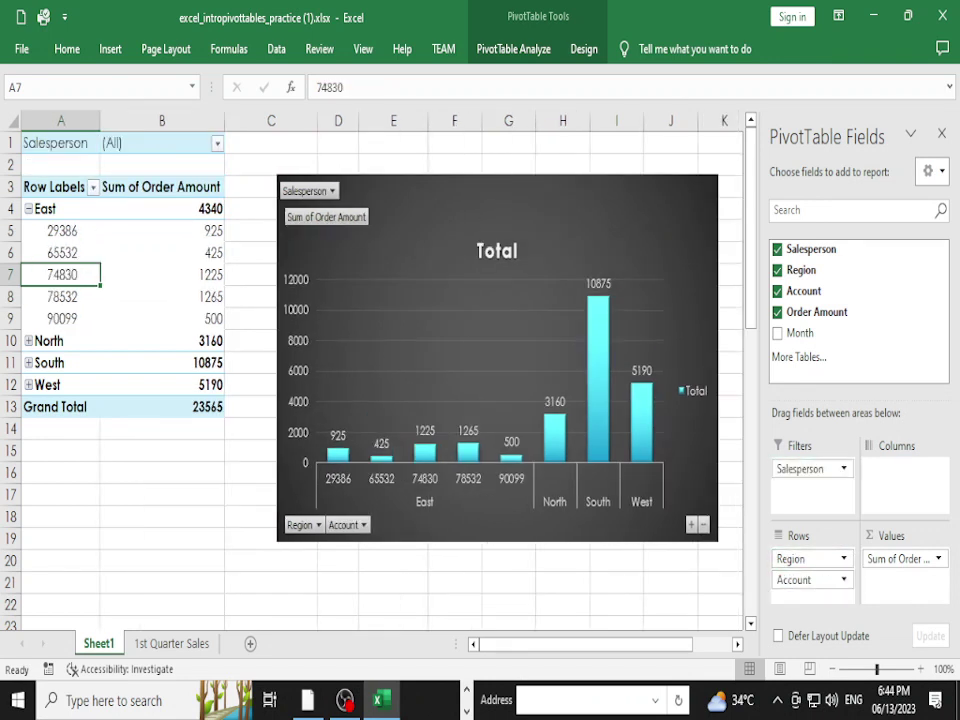
{"action": "left_click", "coordinate": [217, 143]}
{"action": "scroll", "coordinate": [130, 215], "scroll_direction": "down", "scroll_amount": 2}
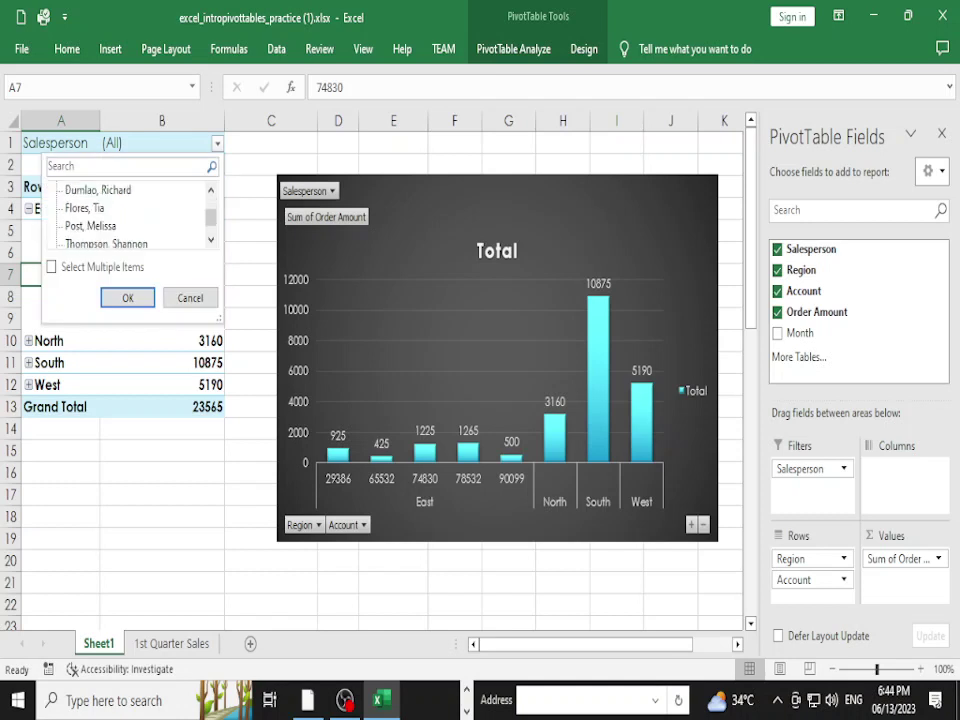
{"action": "scroll", "coordinate": [130, 215], "scroll_direction": "up", "scroll_amount": 2}
{"action": "left_click", "coordinate": [51, 267]}
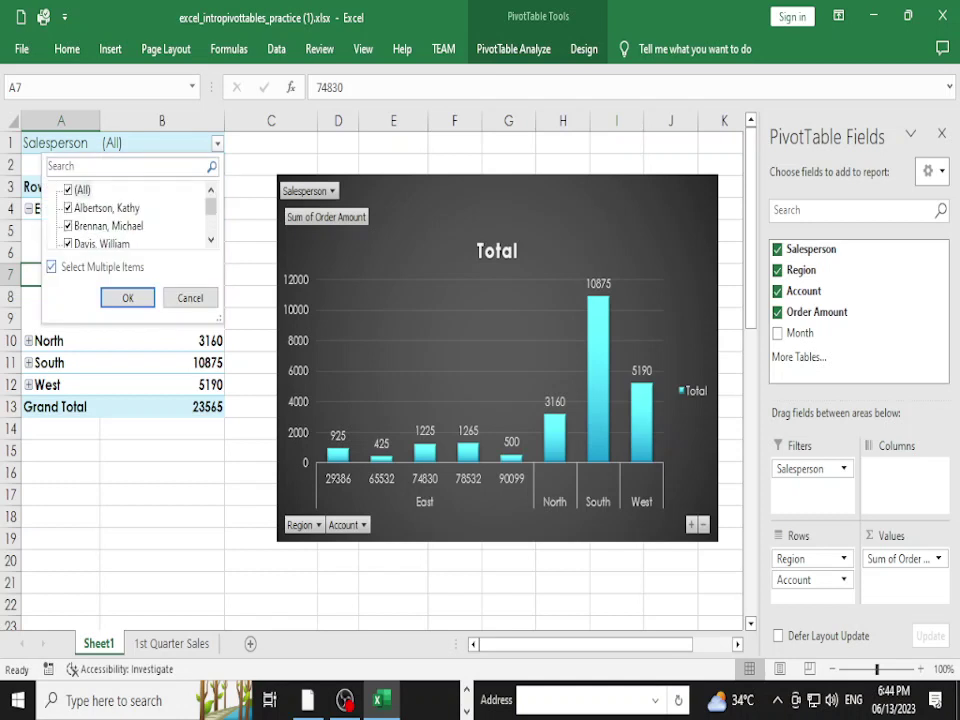
{"action": "left_click", "coordinate": [68, 189]}
{"action": "left_click", "coordinate": [68, 207]}
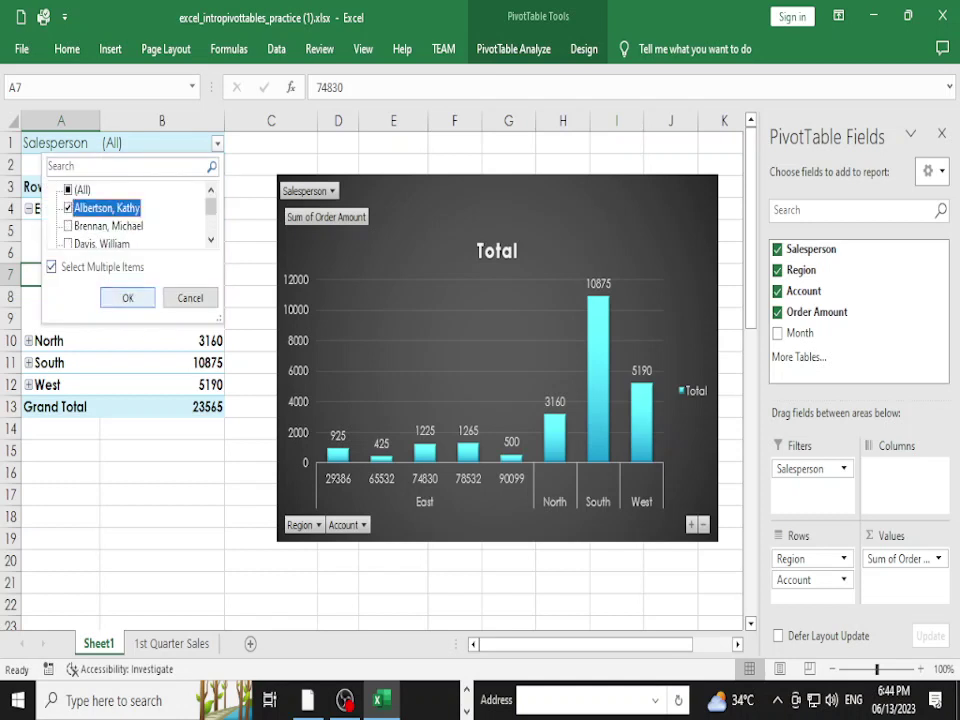
{"action": "left_click", "coordinate": [127, 297]}
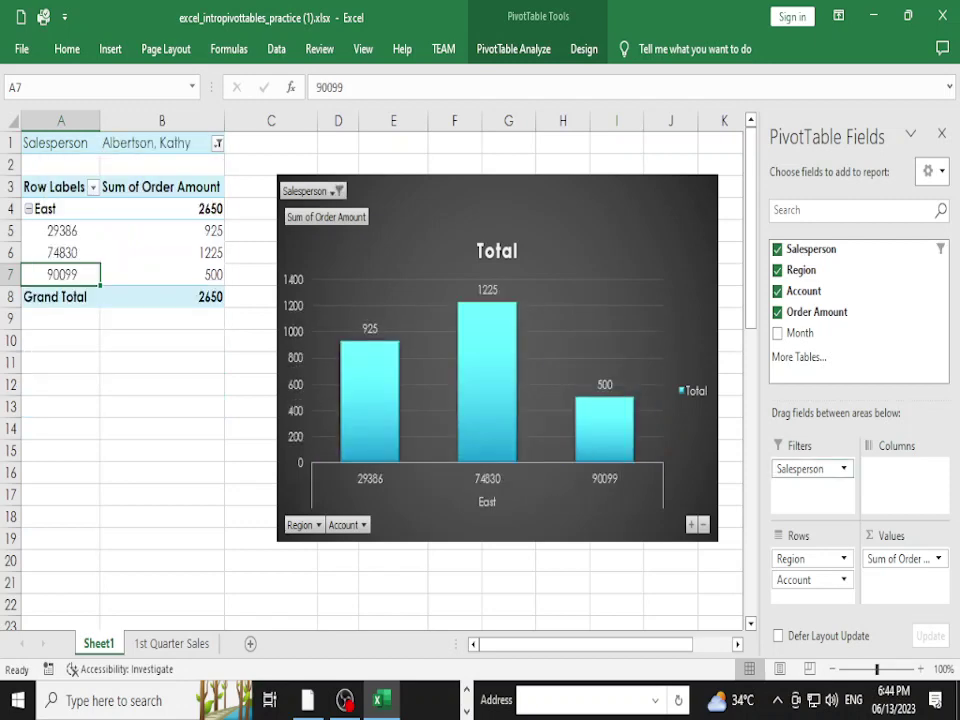
{"action": "mouse_move", "coordinate": [800, 468]}
{"action": "left_mouse_down"}
{"action": "mouse_move", "coordinate": [800, 553]}
{"action": "mouse_move", "coordinate": [800, 468]}
{"action": "left_mouse_up"}
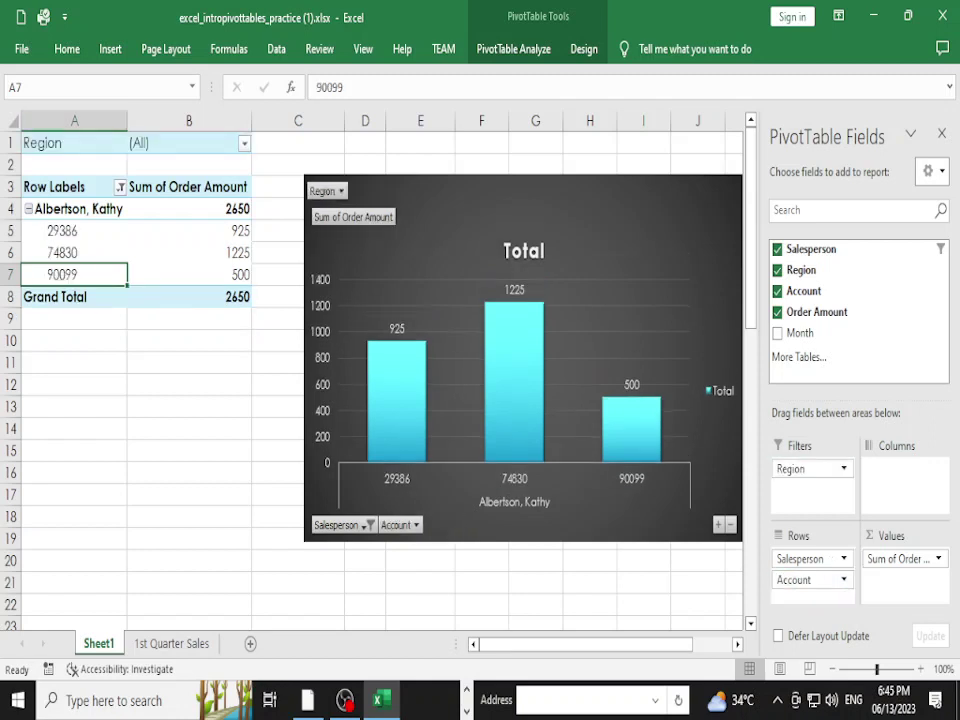
Set the Region report filter to show North only
{"action": "left_click", "coordinate": [244, 143]}
{"action": "scroll", "coordinate": [160, 215], "scroll_direction": "down", "scroll_amount": 1}
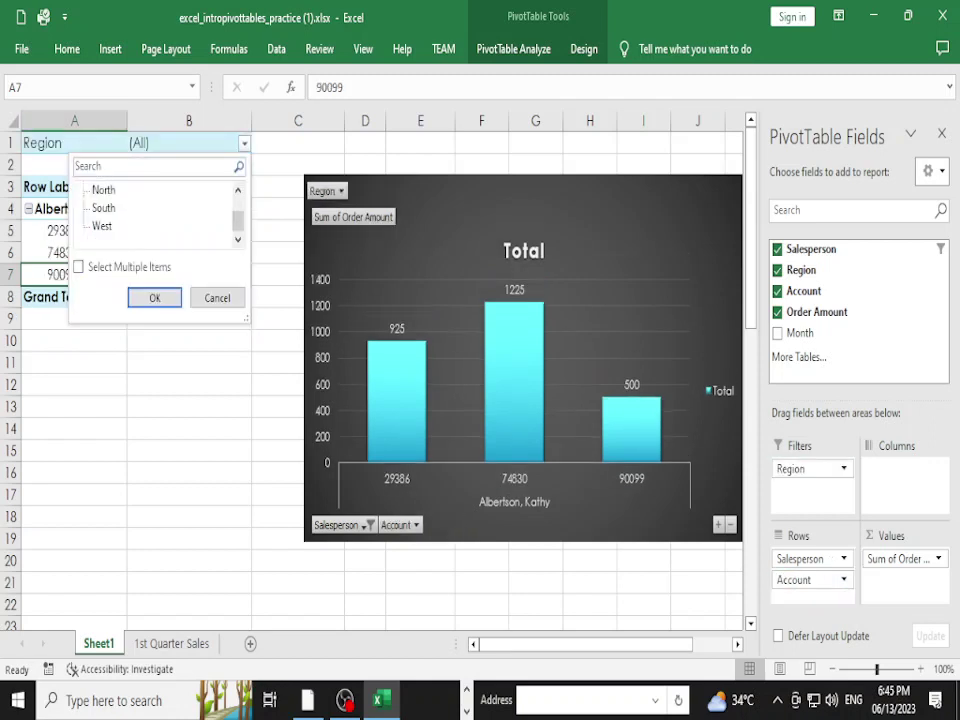
{"action": "scroll", "coordinate": [160, 215], "scroll_direction": "up", "scroll_amount": 1}
{"action": "left_click", "coordinate": [100, 207]}
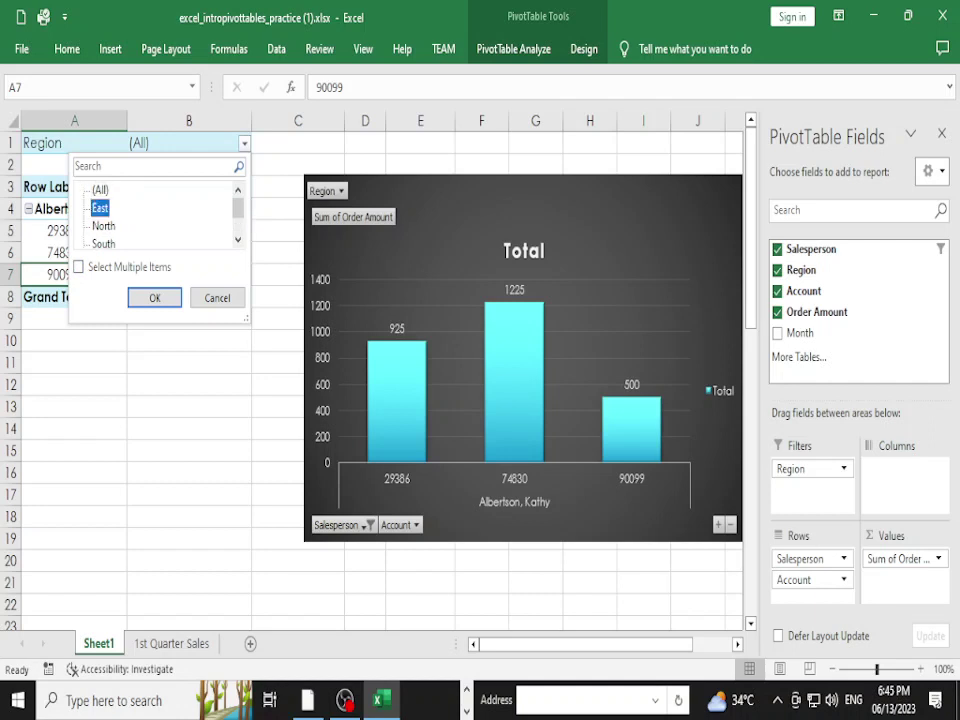
{"action": "left_click", "coordinate": [78, 267]}
{"action": "left_click", "coordinate": [95, 189]}
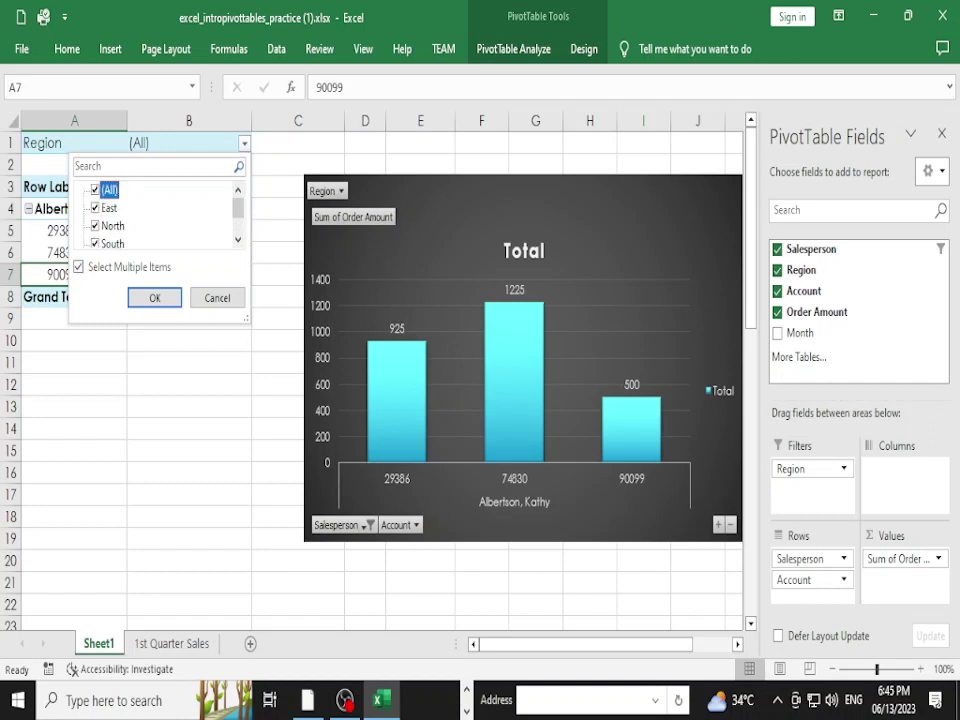
{"action": "left_click", "coordinate": [95, 189]}
{"action": "left_click", "coordinate": [95, 225]}
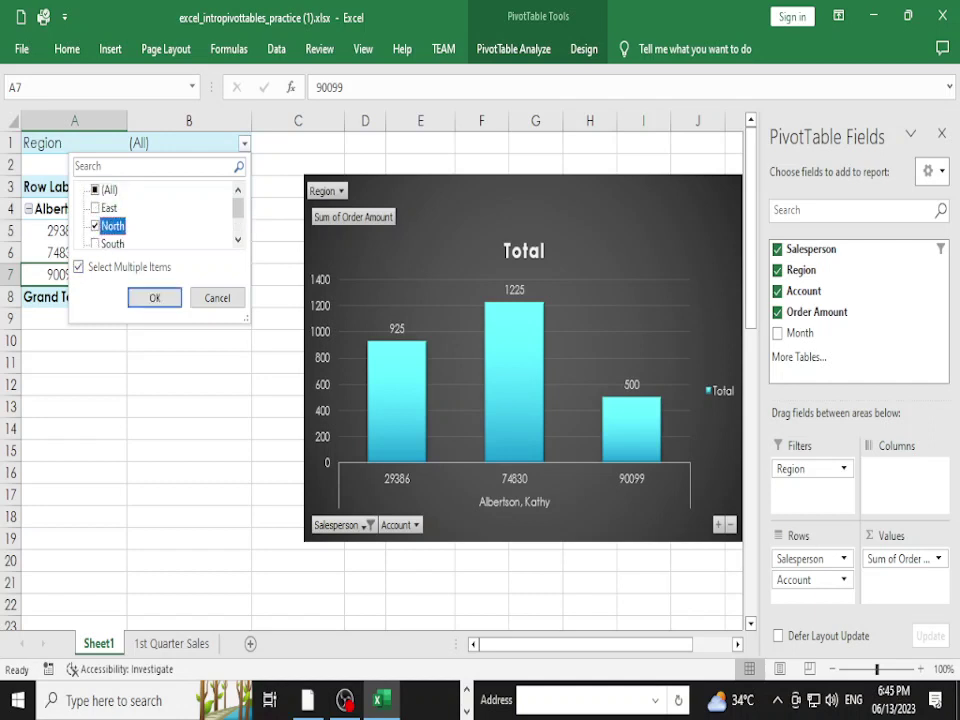
{"action": "left_click", "coordinate": [155, 297]}
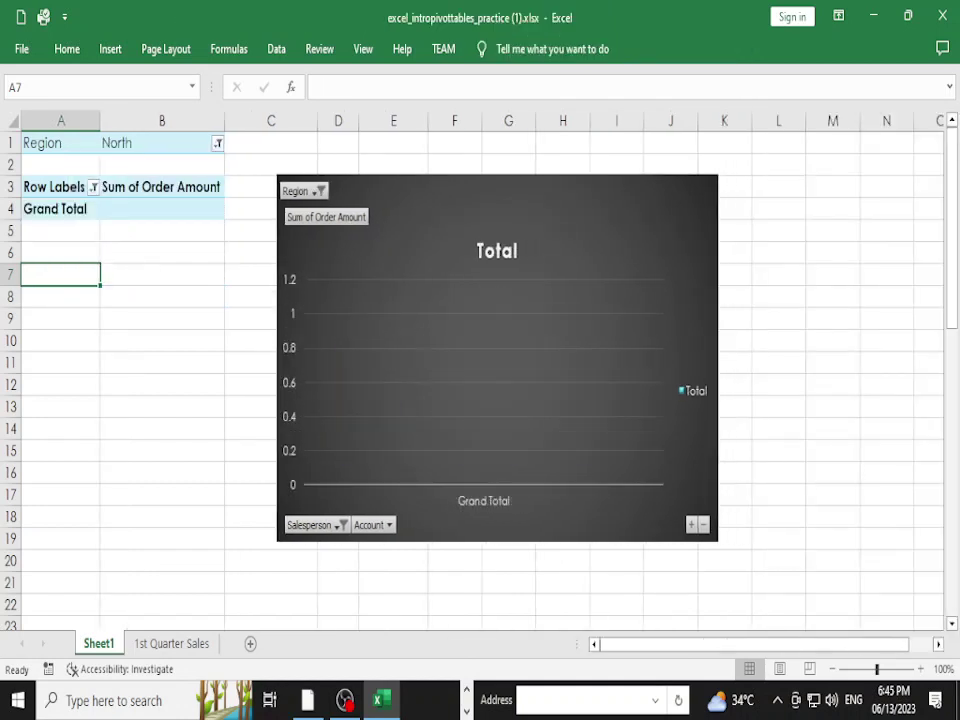
Switch the Region filter to South only
{"action": "left_click", "coordinate": [217, 143]}
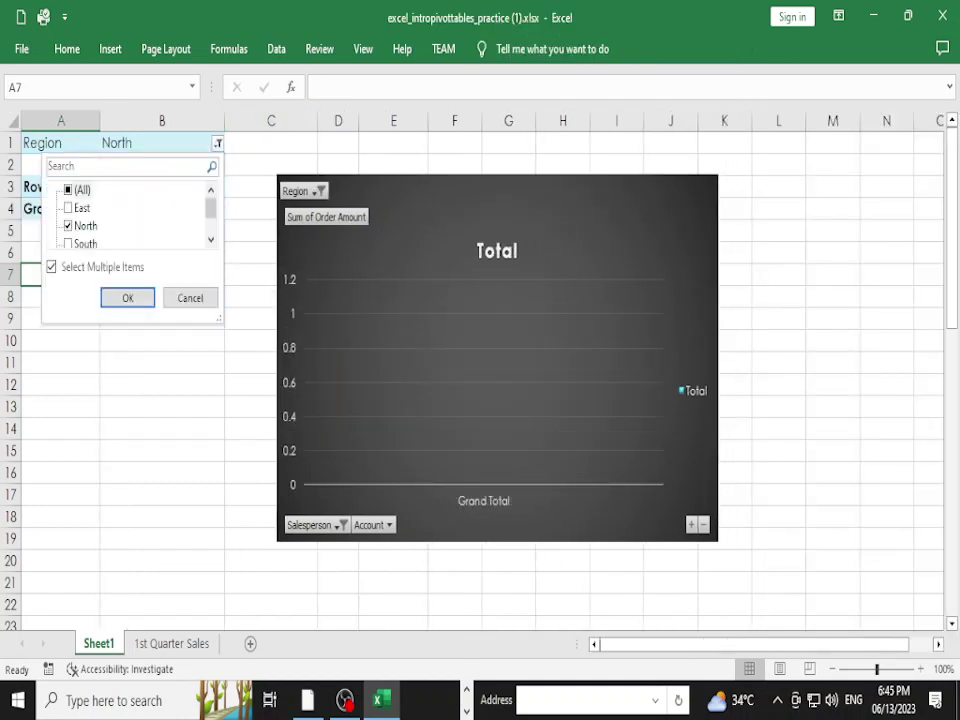
{"action": "key", "text": "Tab"}
{"action": "key", "text": "space"}
{"action": "key", "text": "Down"}
{"action": "key", "text": "space"}
{"action": "key", "text": "Return"}
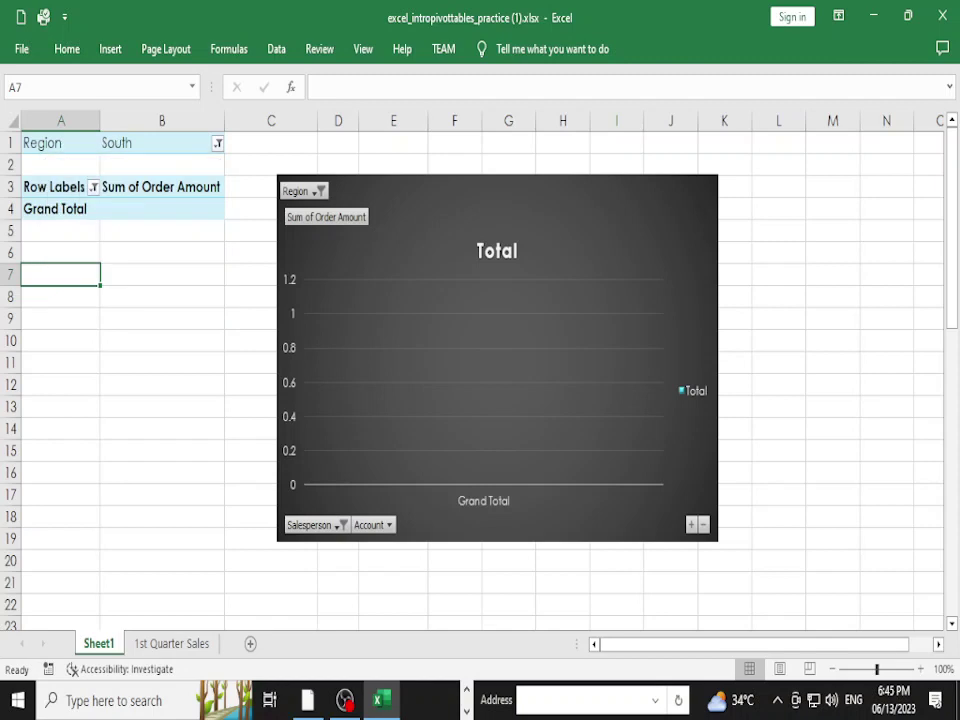
Filter Region to East only, showing account totals 925, 1225 and 500, and select the PivotChart
{"action": "left_click", "coordinate": [217, 143]}
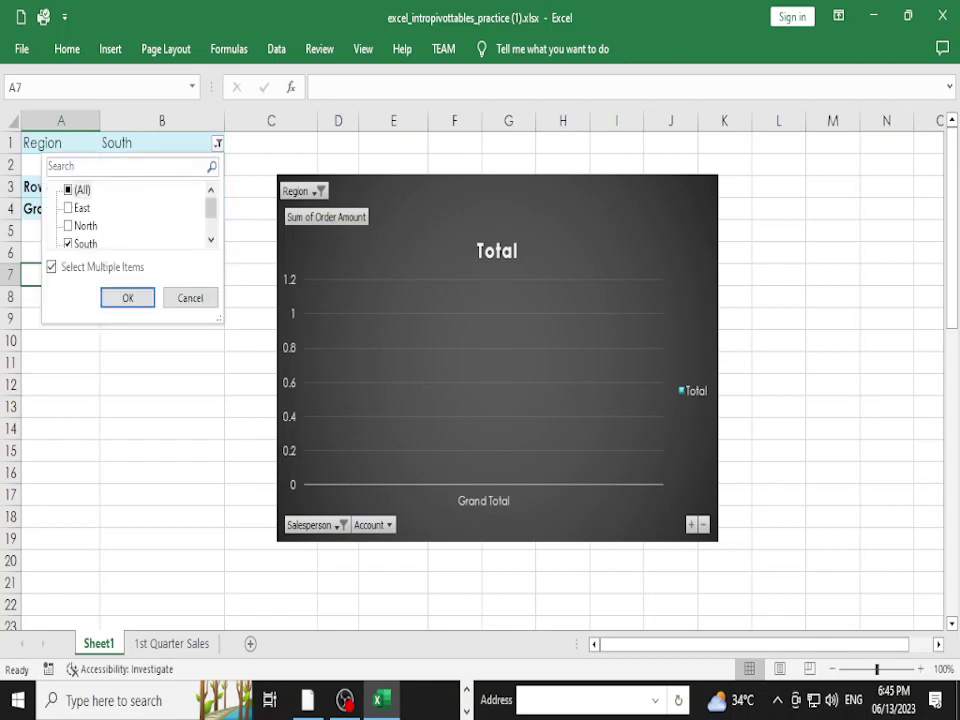
{"action": "key", "text": "Tab"}
{"action": "key", "text": "space"}
{"action": "key", "text": "Down"}
{"action": "key", "text": "space"}
{"action": "key", "text": "Up"}
{"action": "key", "text": "space"}
{"action": "key", "text": "space"}
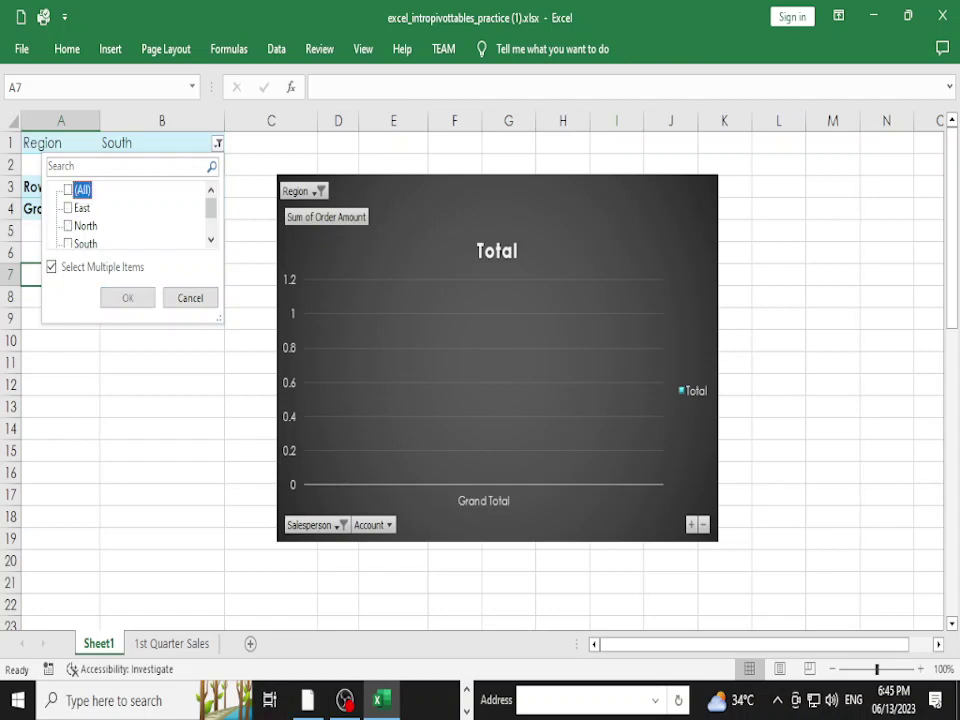
{"action": "key", "text": "Down"}
{"action": "key", "text": "space"}
{"action": "key", "text": "Return"}
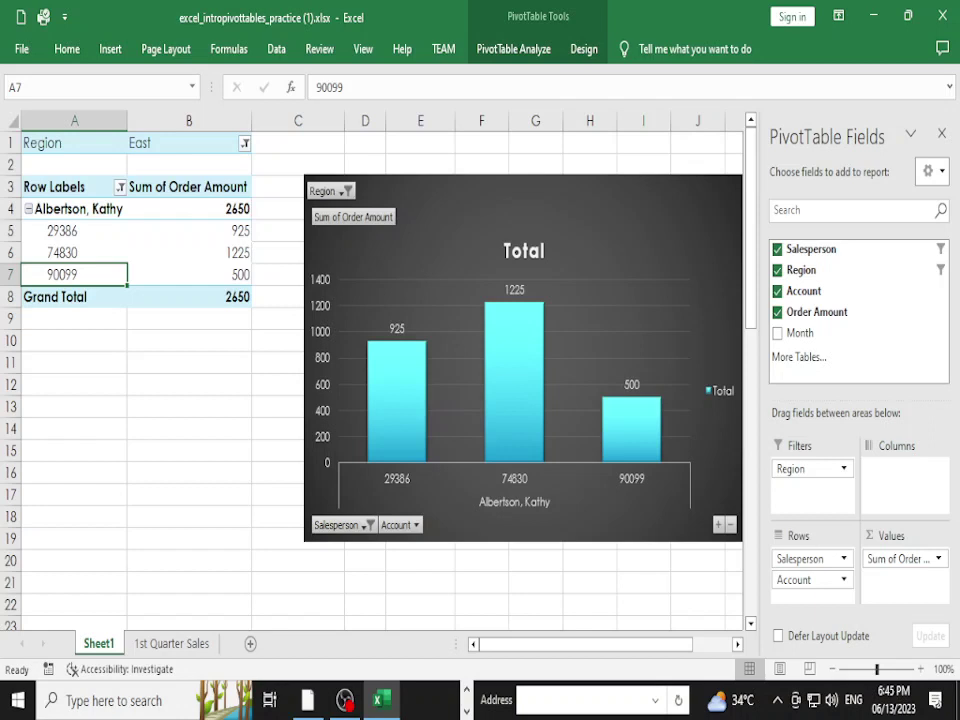
{"action": "left_click", "coordinate": [582, 186]}
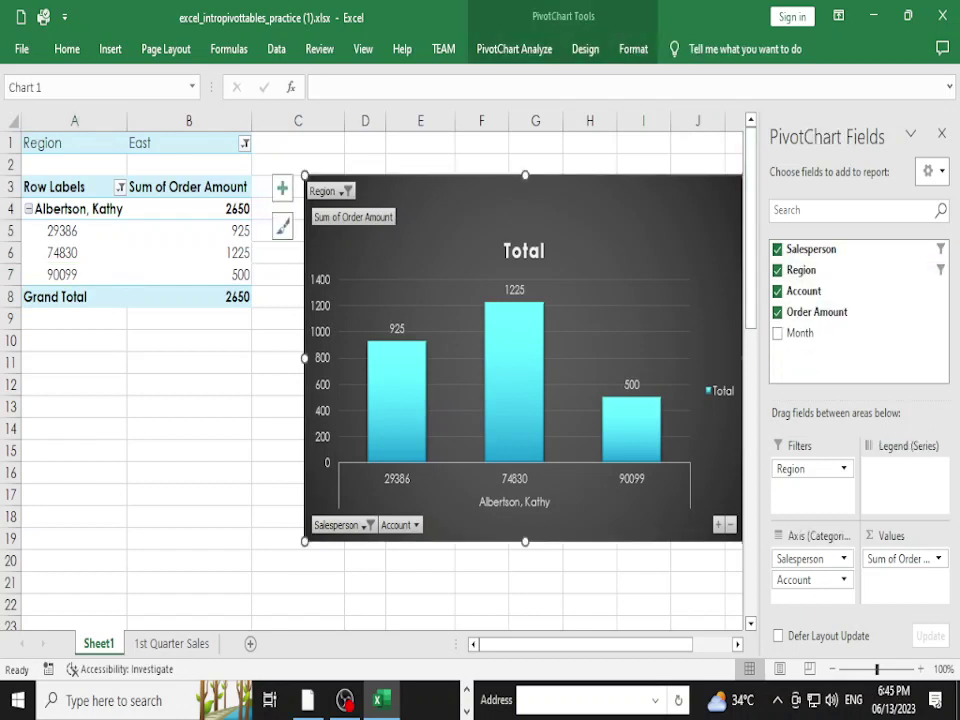
Glance over the PivotTables tutorial page in Chrome, then return to the Excel workbook
{"action": "key", "text": "alt+Tab"}
{"action": "scroll", "coordinate": [480, 400], "scroll_direction": "down", "scroll_amount": 15}
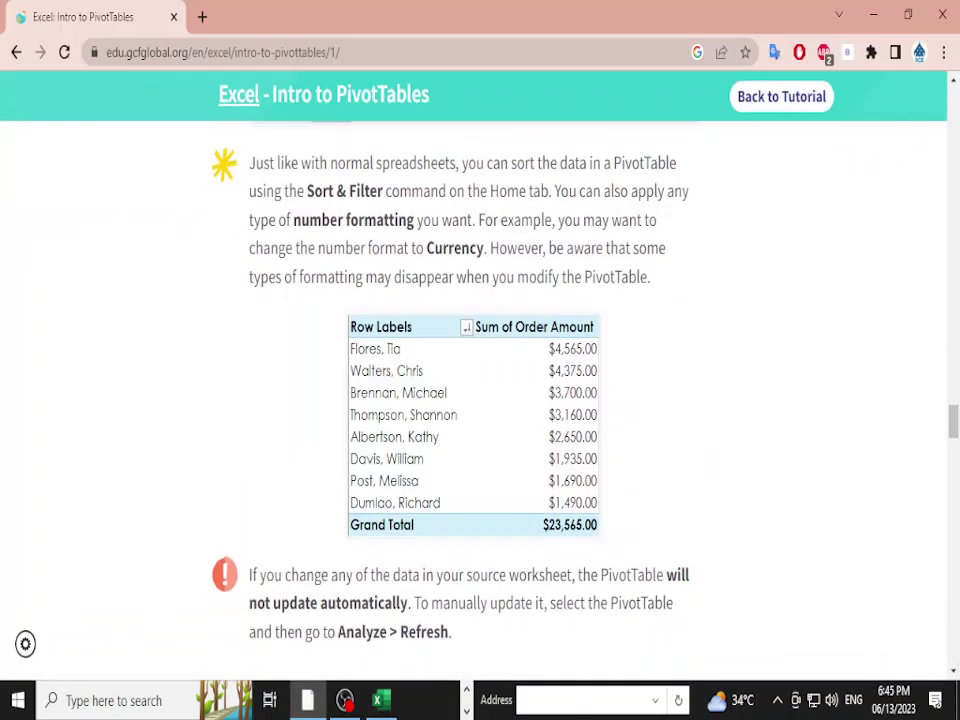
{"action": "scroll", "coordinate": [480, 400], "scroll_direction": "down", "scroll_amount": 3}
{"action": "scroll", "coordinate": [480, 400], "scroll_direction": "down", "scroll_amount": 3}
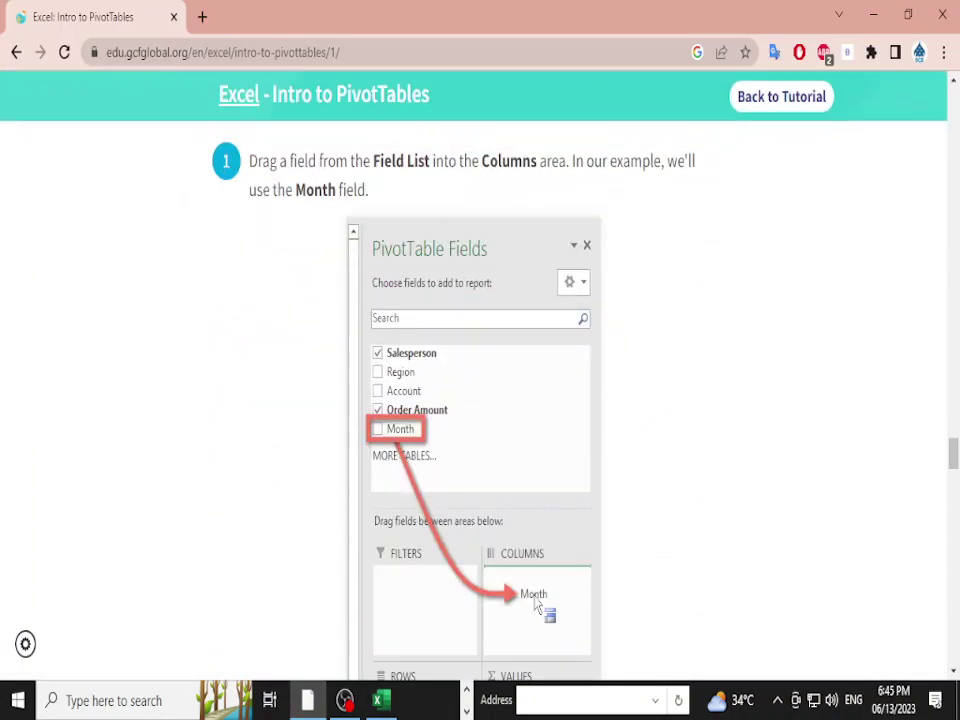
{"action": "scroll", "coordinate": [480, 400], "scroll_direction": "down", "scroll_amount": 1}
{"action": "key", "text": "alt+Tab"}
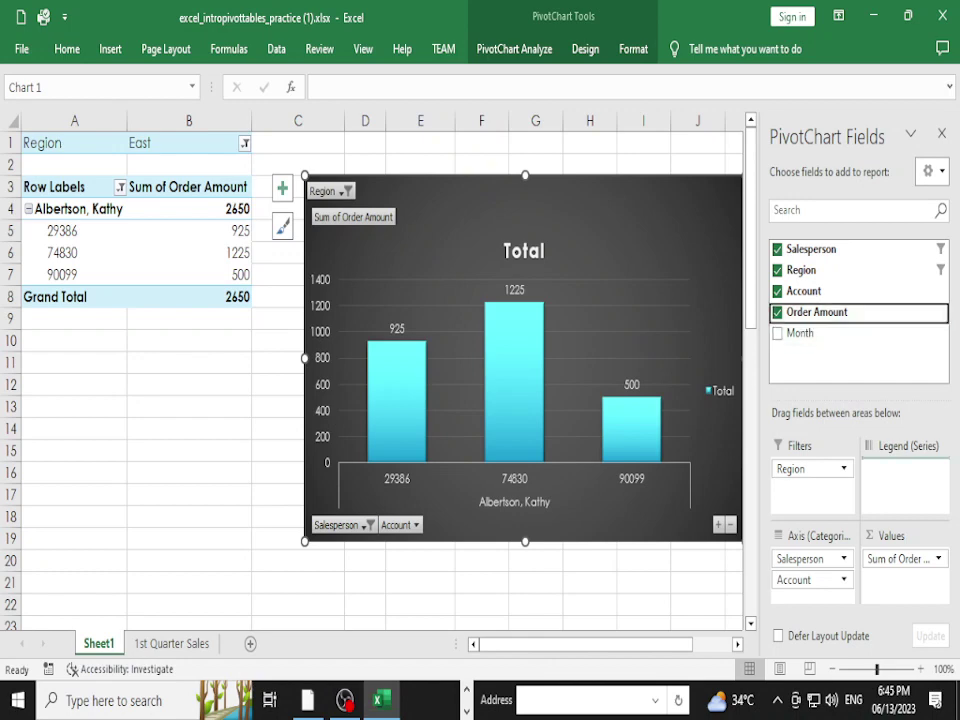
Read the Intro to PivotTables lesson down to its Challenge steps, then go back to the lesson list
{"action": "key", "text": "alt+Tab"}
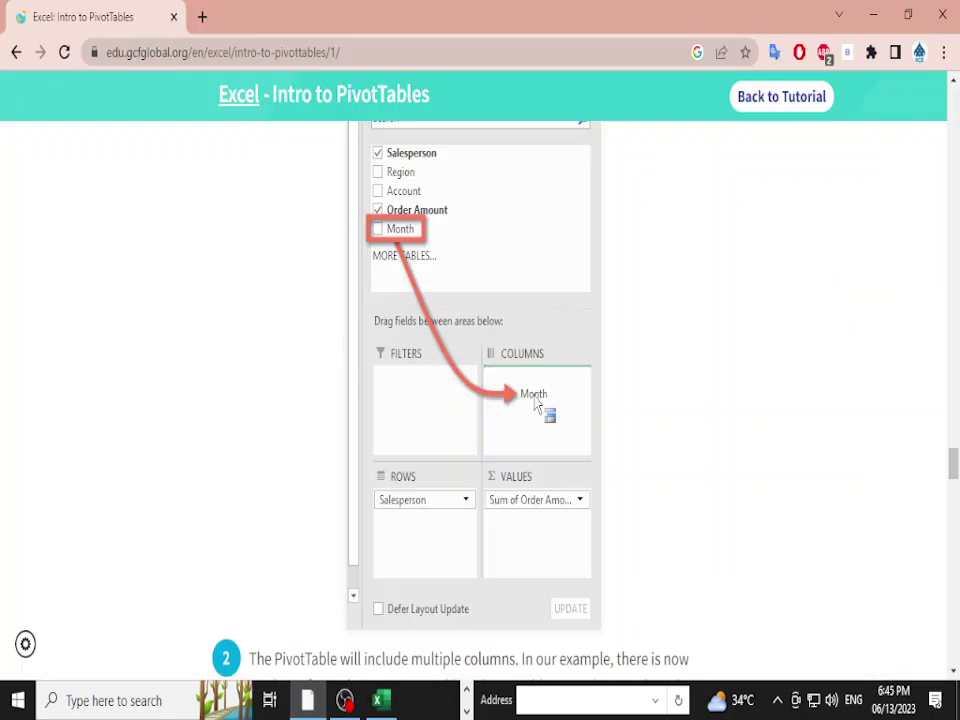
{"action": "scroll", "coordinate": [480, 400], "scroll_direction": "down", "scroll_amount": 1}
{"action": "scroll", "coordinate": [480, 400], "scroll_direction": "down", "scroll_amount": 2}
{"action": "scroll", "coordinate": [480, 400], "scroll_direction": "down", "scroll_amount": 2}
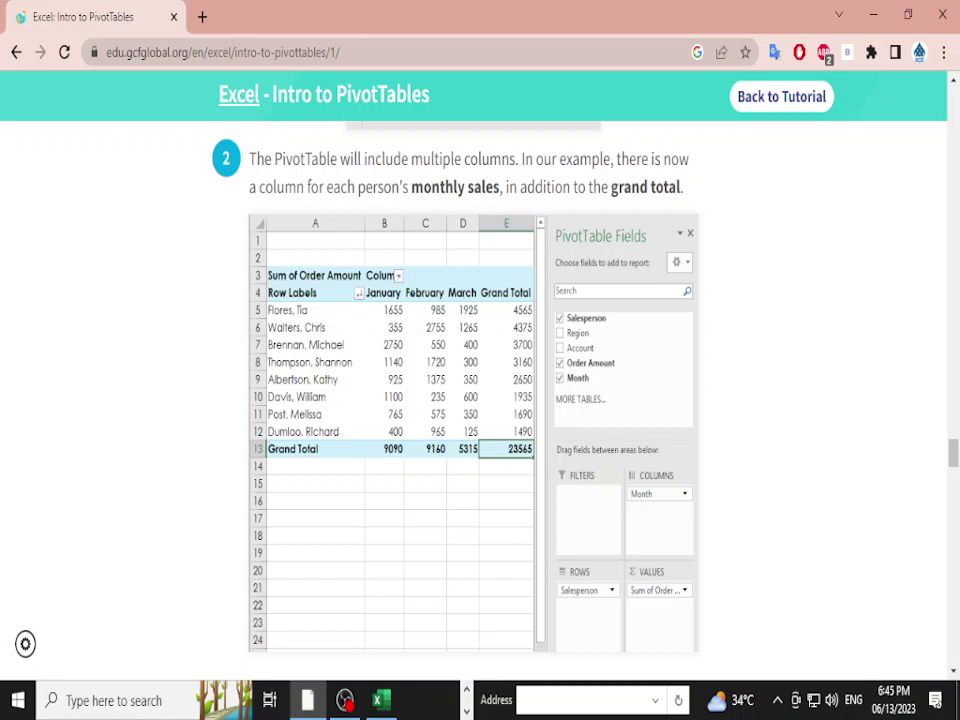
{"action": "scroll", "coordinate": [480, 400], "scroll_direction": "down", "scroll_amount": 1}
{"action": "scroll", "coordinate": [480, 400], "scroll_direction": "down", "scroll_amount": 3}
{"action": "scroll", "coordinate": [480, 400], "scroll_direction": "down", "scroll_amount": 2}
{"action": "scroll", "coordinate": [480, 400], "scroll_direction": "down", "scroll_amount": 2}
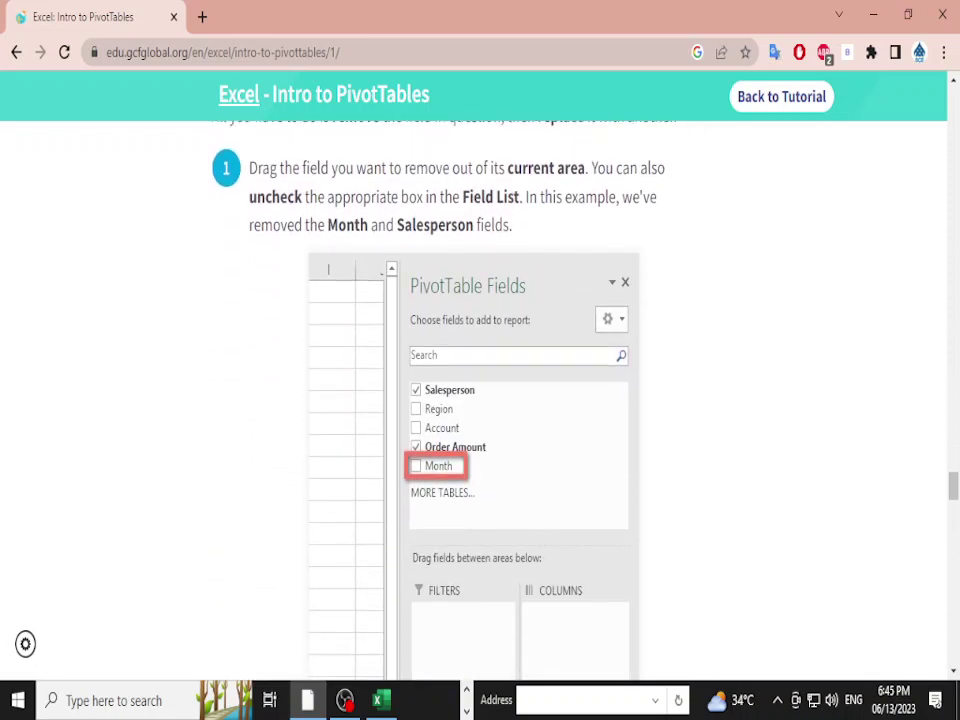
{"action": "scroll", "coordinate": [480, 400], "scroll_direction": "down", "scroll_amount": 2}
{"action": "scroll", "coordinate": [480, 400], "scroll_direction": "down", "scroll_amount": 2}
{"action": "scroll", "coordinate": [480, 400], "scroll_direction": "down", "scroll_amount": 2}
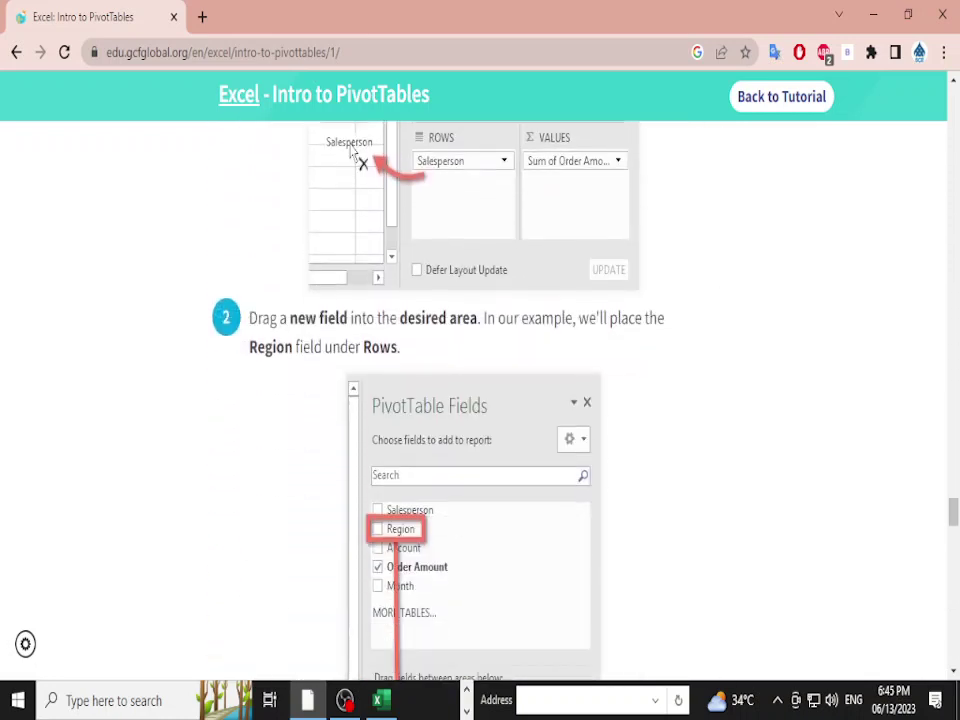
{"action": "scroll", "coordinate": [480, 400], "scroll_direction": "down", "scroll_amount": 2}
{"action": "scroll", "coordinate": [480, 400], "scroll_direction": "down", "scroll_amount": 1}
{"action": "scroll", "coordinate": [480, 400], "scroll_direction": "down", "scroll_amount": 2}
{"action": "scroll", "coordinate": [480, 400], "scroll_direction": "down", "scroll_amount": 2}
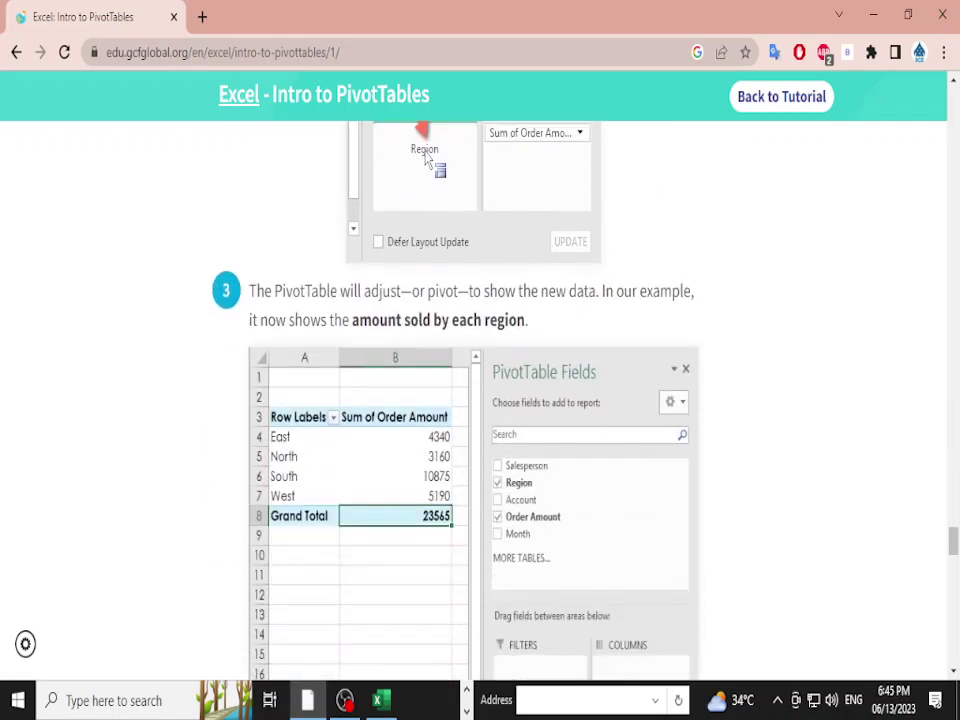
{"action": "scroll", "coordinate": [480, 400], "scroll_direction": "down", "scroll_amount": 2}
{"action": "scroll", "coordinate": [480, 400], "scroll_direction": "down", "scroll_amount": 3}
{"action": "scroll", "coordinate": [480, 400], "scroll_direction": "down", "scroll_amount": 2}
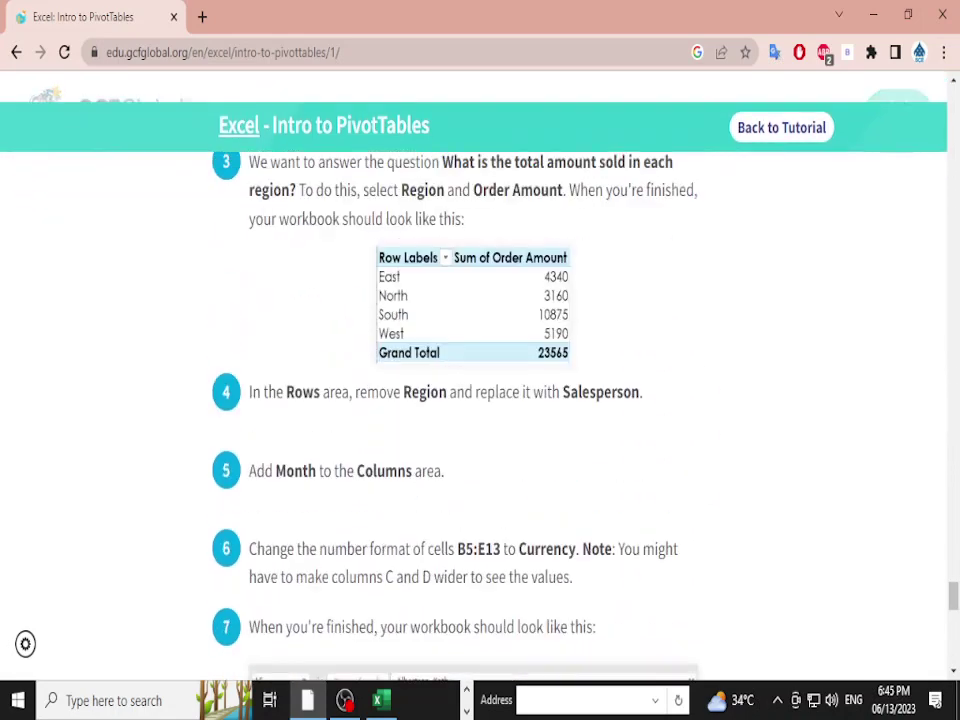
{"action": "scroll", "coordinate": [480, 400], "scroll_direction": "down", "scroll_amount": 2}
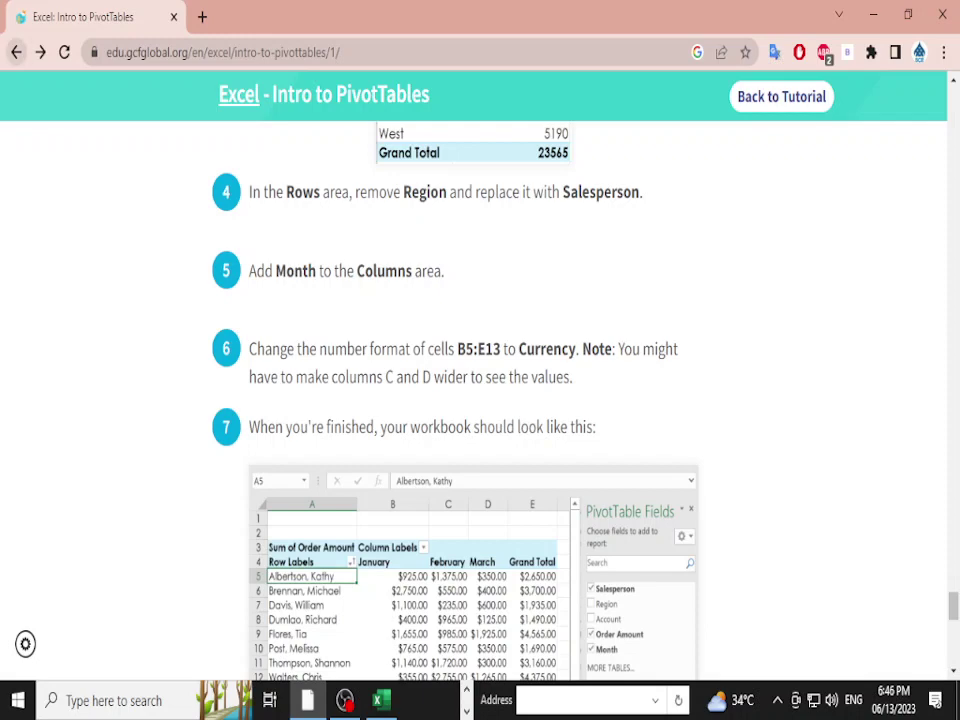
{"action": "scroll", "coordinate": [480, 400], "scroll_direction": "down", "scroll_amount": 2}
{"action": "scroll", "coordinate": [480, 400], "scroll_direction": "down", "scroll_amount": 1}
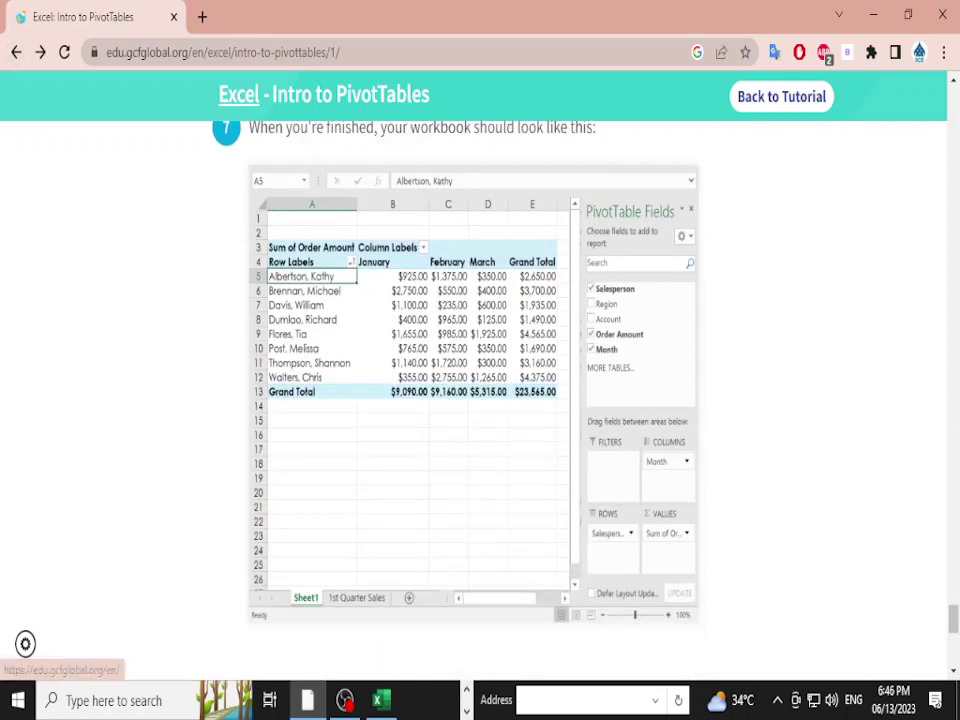
{"action": "key", "text": "alt+Left"}
{"action": "scroll", "coordinate": [480, 360], "scroll_direction": "down", "scroll_amount": 1}
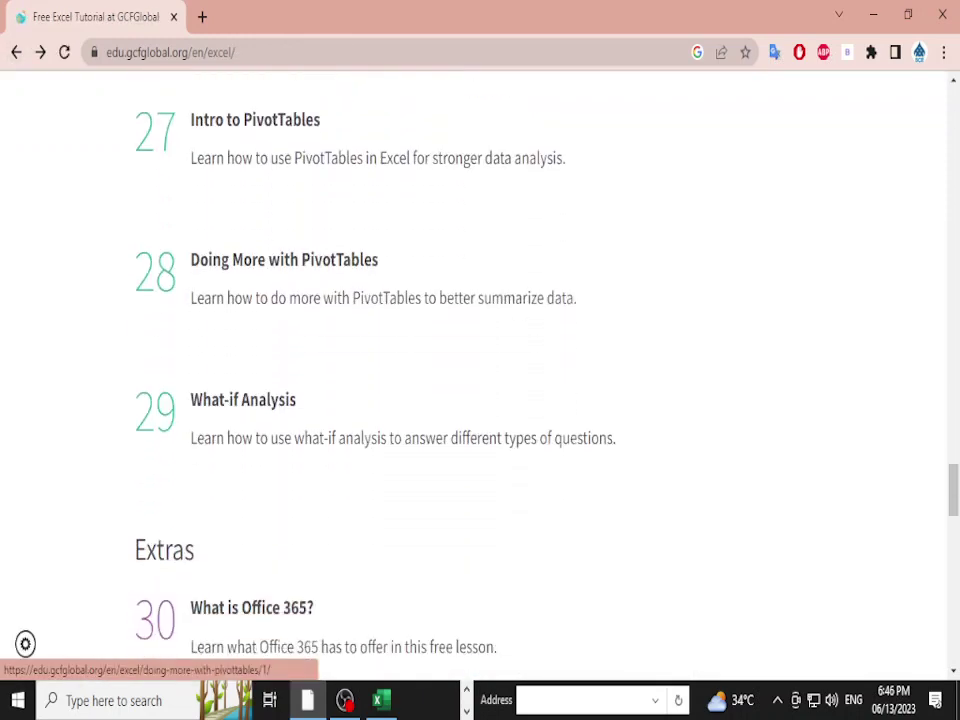